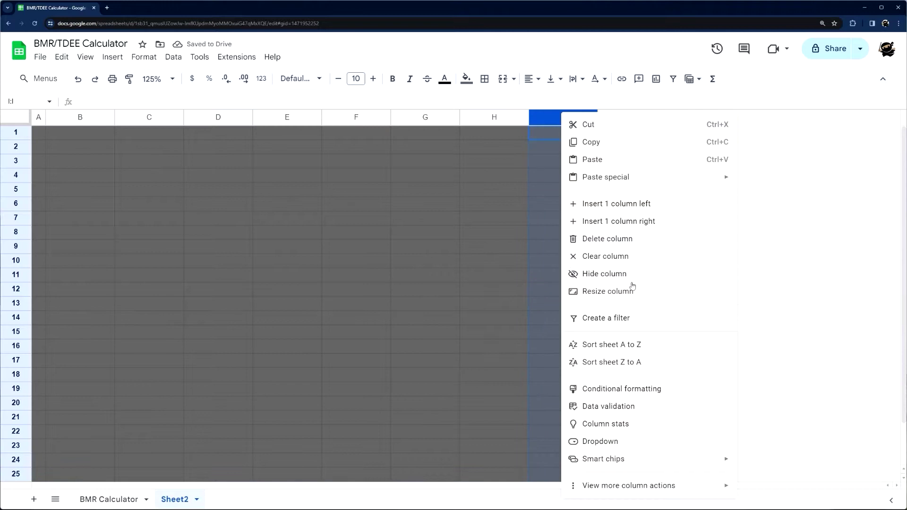
# Resize column I to 25 pixels wide and column B to 18 pixels wide.
pyautogui.write('25')
pyautogui.press('Return')
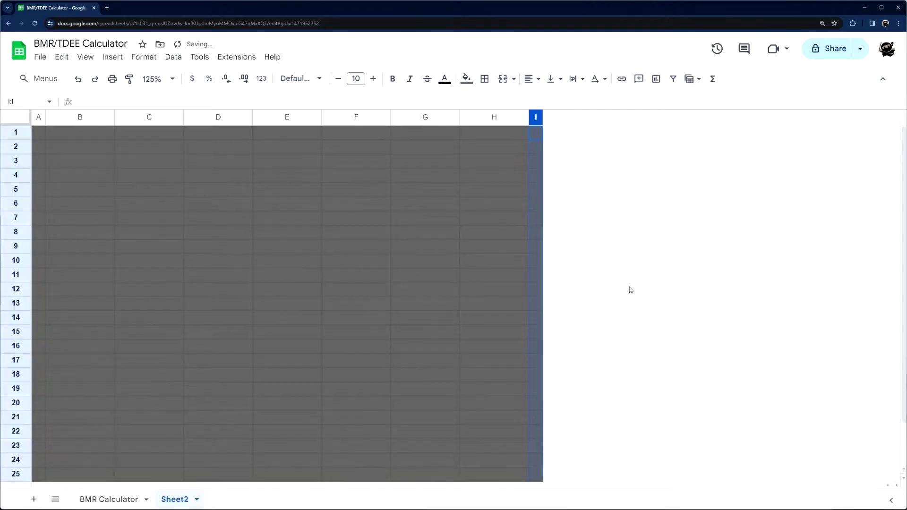
pyautogui.rightClick(84, 118)
pyautogui.click(128, 304)
pyautogui.write('18')
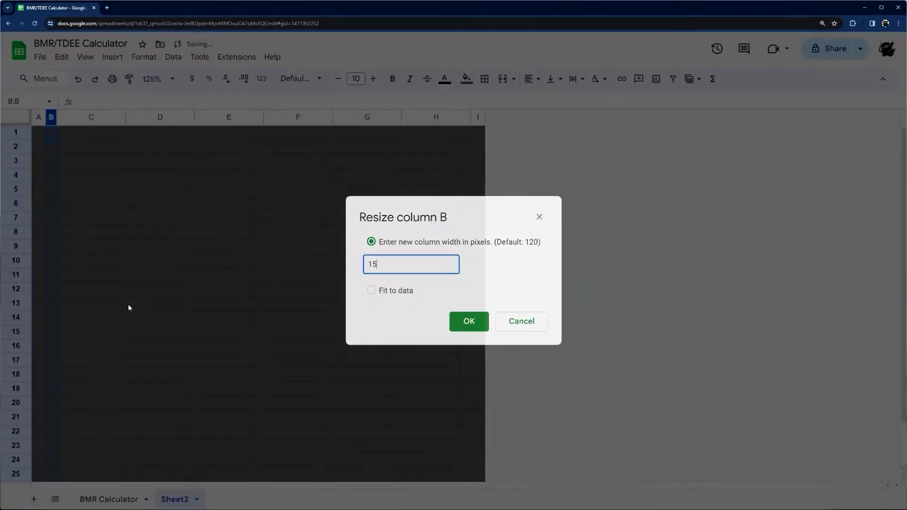
pyautogui.press('Return')
# Resize column H to 18 pixels wide.
pyautogui.rightClick(427, 118)
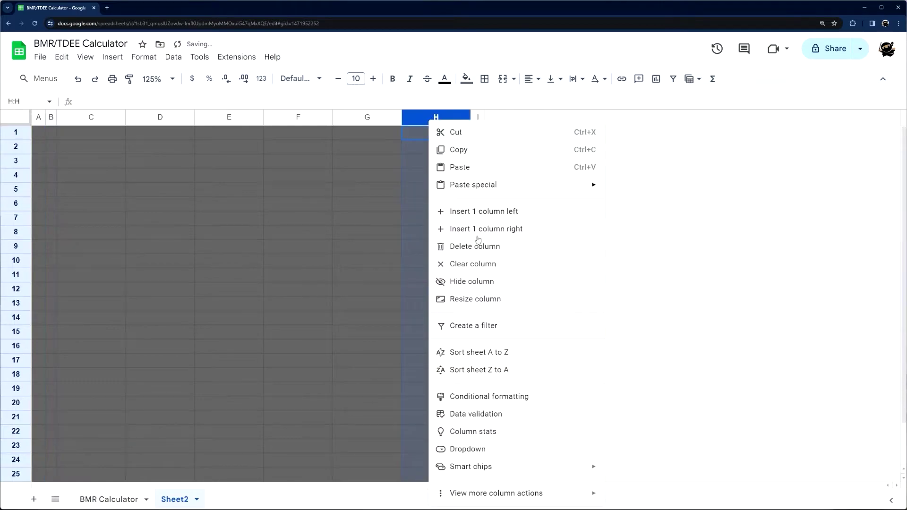
pyautogui.click(484, 299)
pyautogui.write('18')
pyautogui.press('Return')
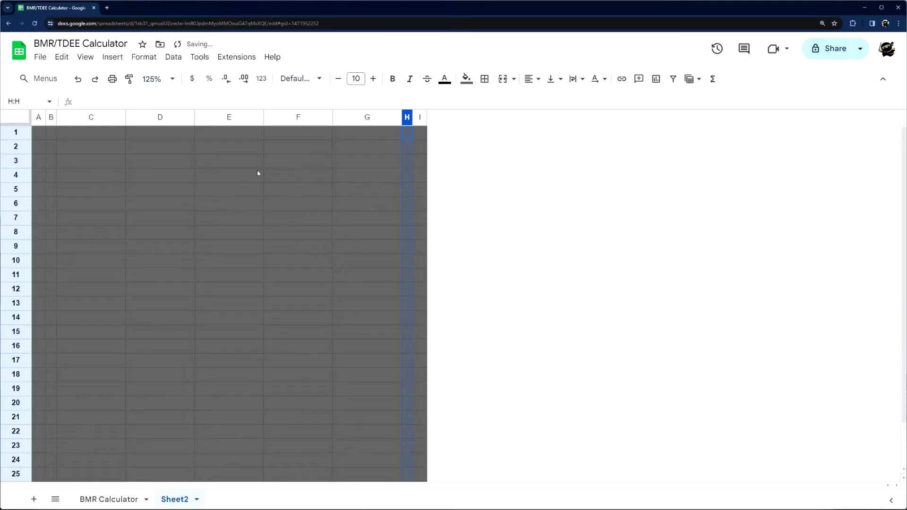
# Following the title block on the BMR Calculator sheet, fill cells C2:G3 of Sheet2 with white and merge them.
pyautogui.click(202, 174)
pyautogui.moveTo(90, 148); pyautogui.dragTo(400, 308)
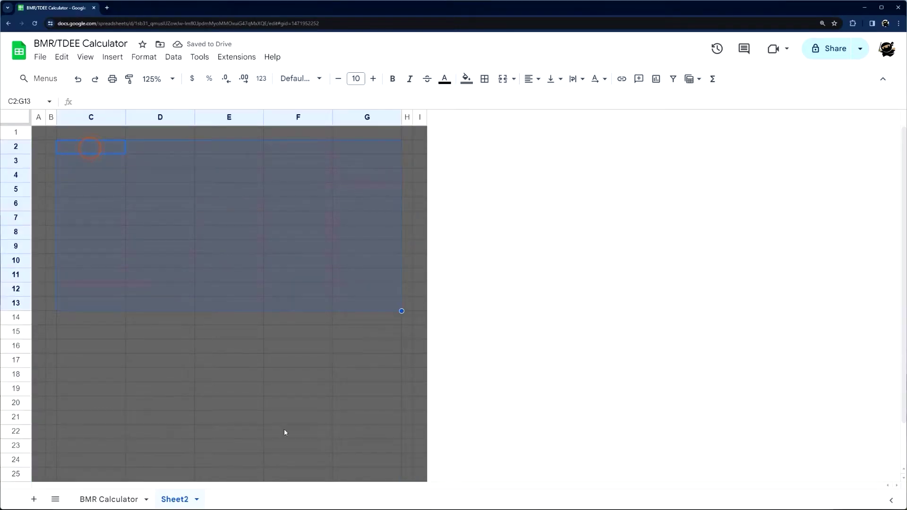
pyautogui.click(132, 496)
pyautogui.scroll(2, 188, 236)
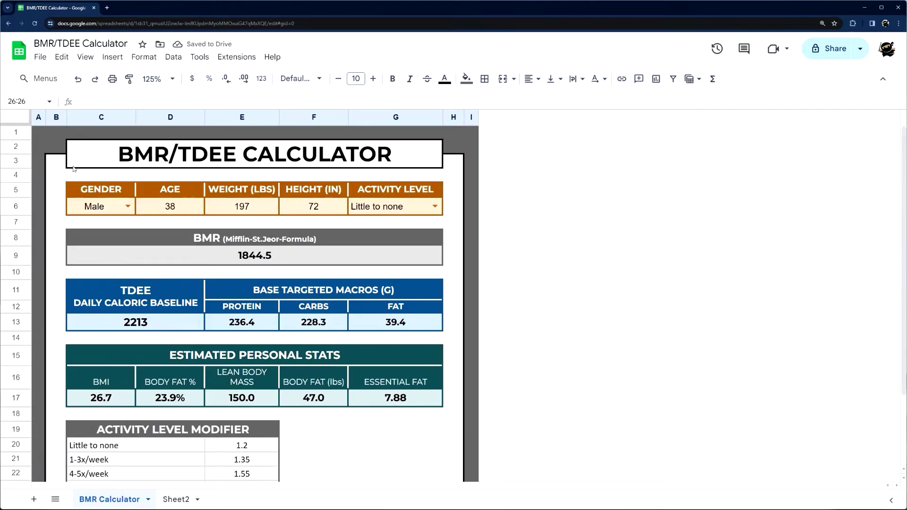
pyautogui.click(90, 155)
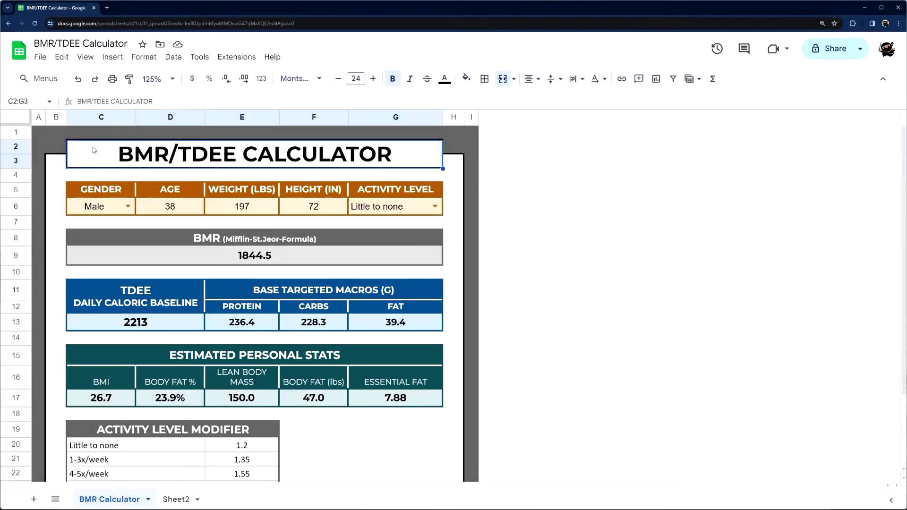
pyautogui.moveTo(20, 145); pyautogui.dragTo(19, 157)
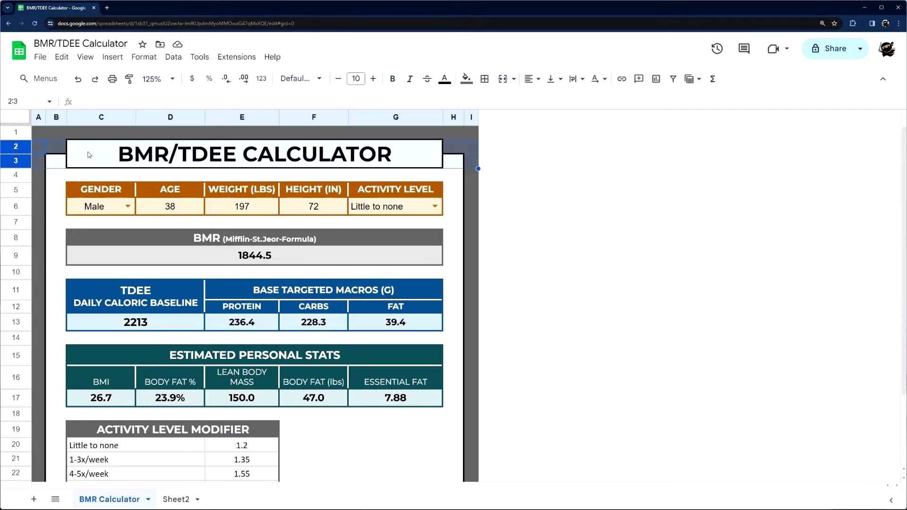
pyautogui.click(174, 499)
pyautogui.moveTo(95, 149); pyautogui.dragTo(362, 159)
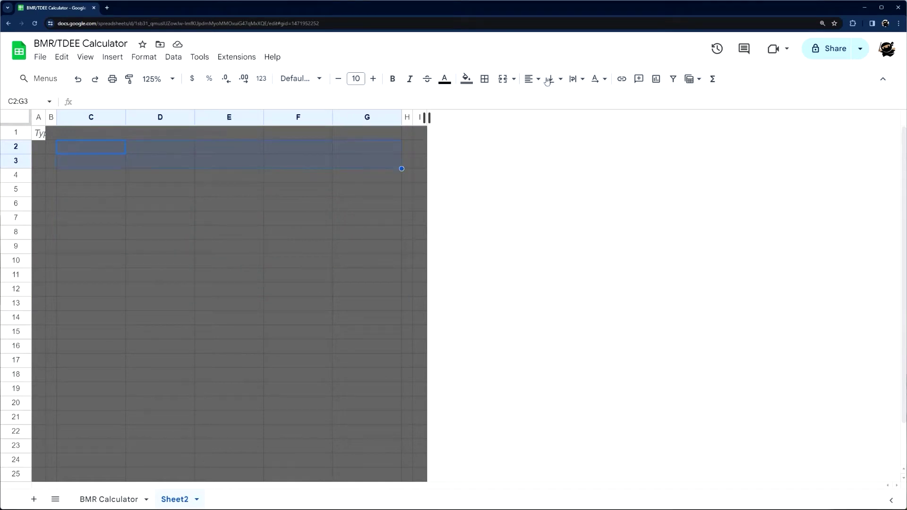
pyautogui.click(466, 78)
pyautogui.click(576, 117)
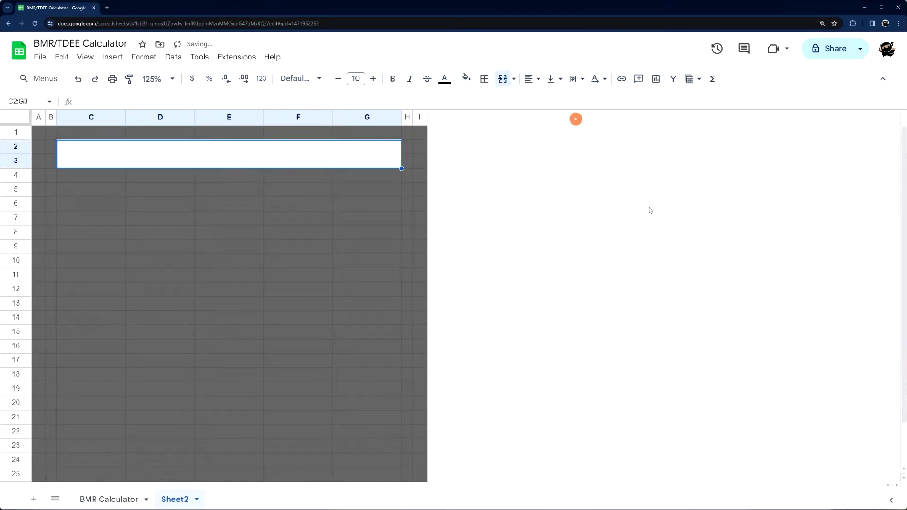
pyautogui.click(418, 236)
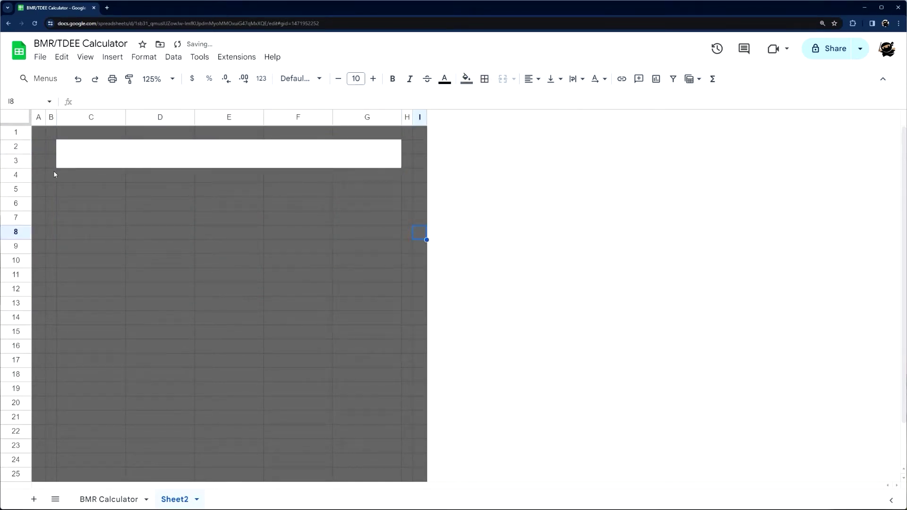
# Fill the body area B4:H25 below the title block with white.
pyautogui.moveTo(51, 176); pyautogui.dragTo(408, 438)
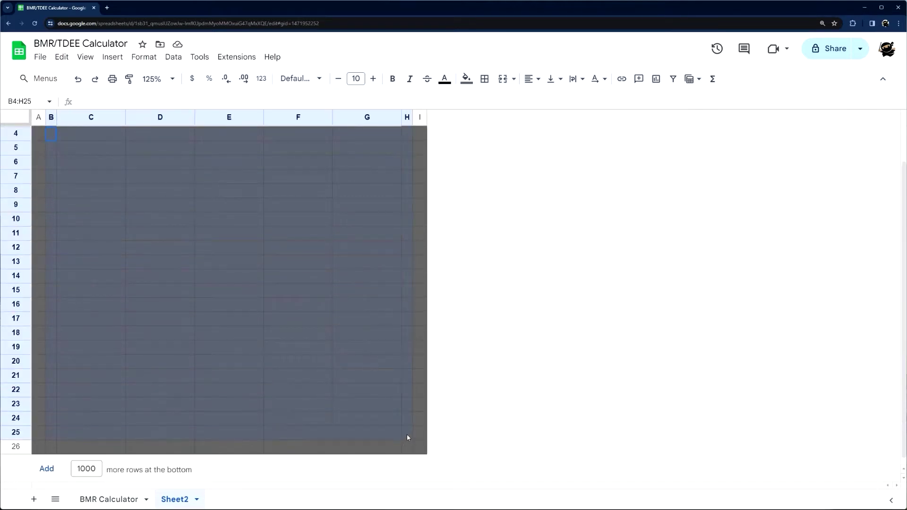
pyautogui.click(467, 79)
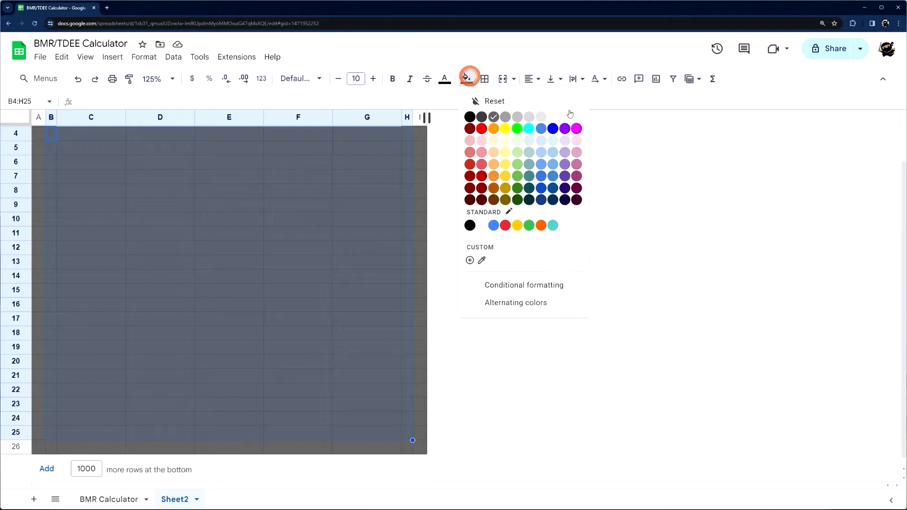
pyautogui.click(573, 116)
# Fill cells B3 and H3 on either side of the title block with white.
pyautogui.click(405, 160)
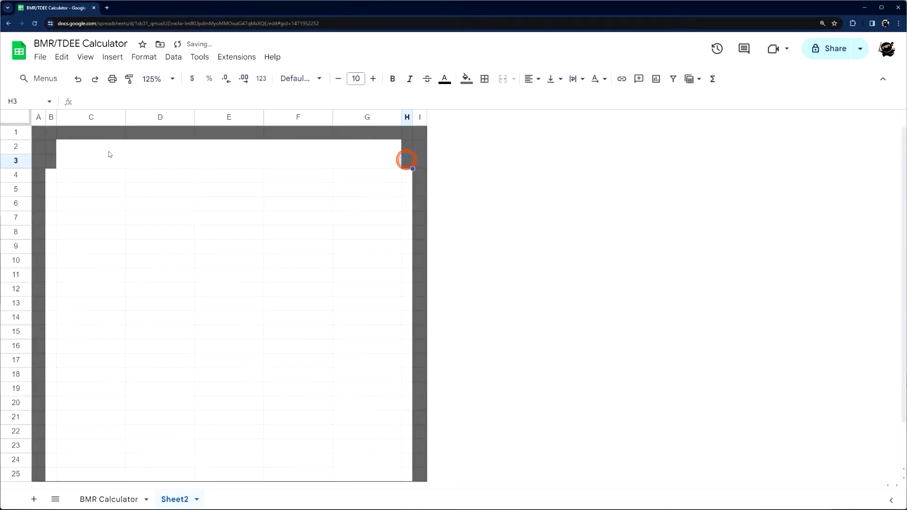
pyautogui.click(54, 164)
pyautogui.click(467, 79)
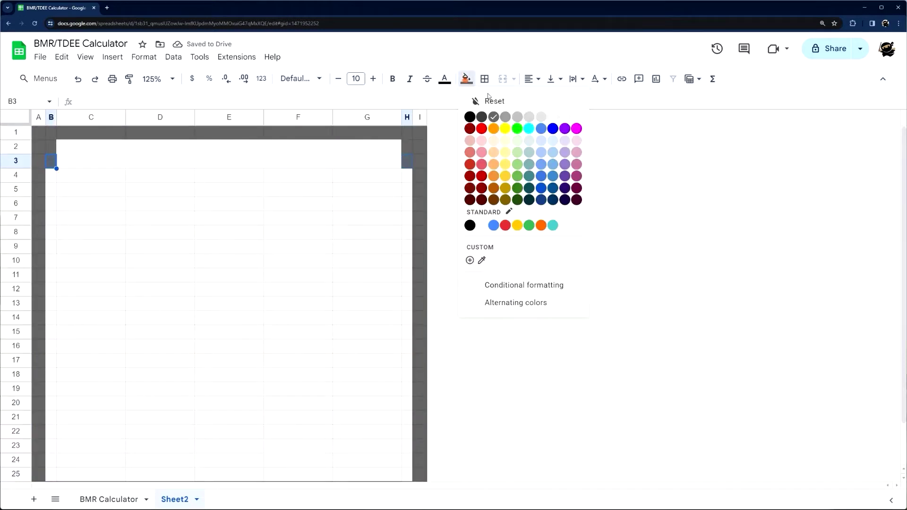
pyautogui.click(576, 116)
pyautogui.click(639, 231)
# Add a heavy black outer border around the merged title block C2:G3 on Sheet2.
pyautogui.click(101, 498)
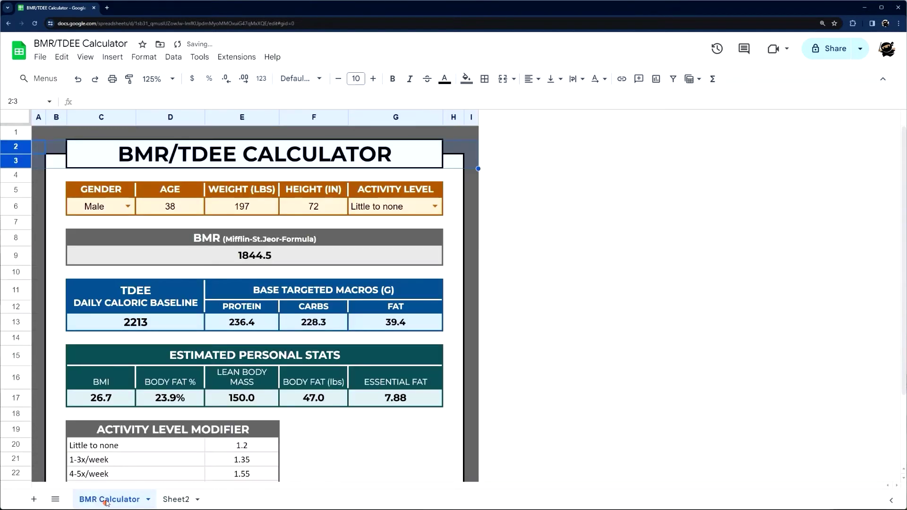
pyautogui.click(183, 498)
pyautogui.click(62, 155)
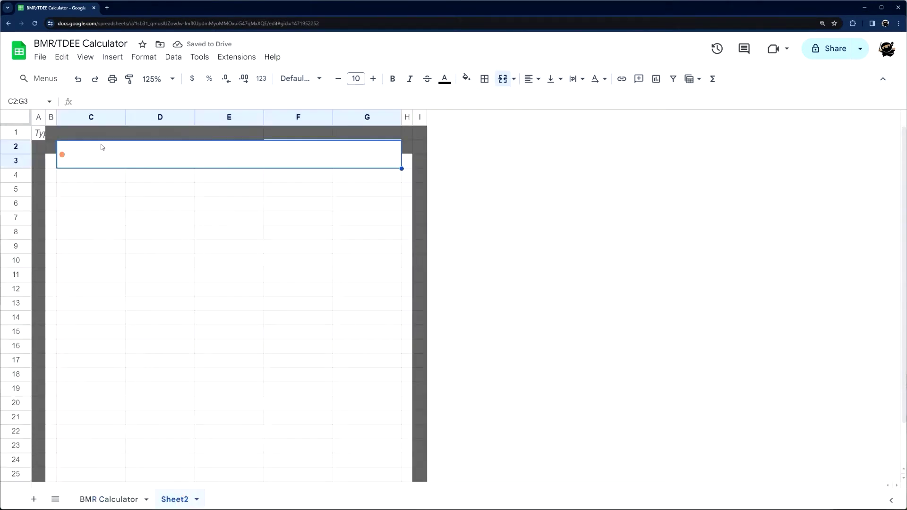
pyautogui.click(484, 79)
pyautogui.click(588, 118)
pyautogui.click(607, 150)
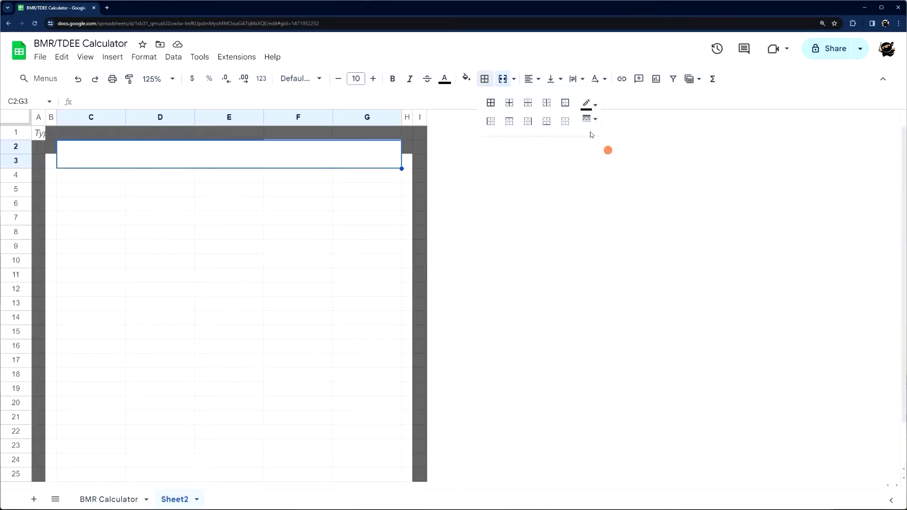
pyautogui.click(566, 102)
pyautogui.click(575, 178)
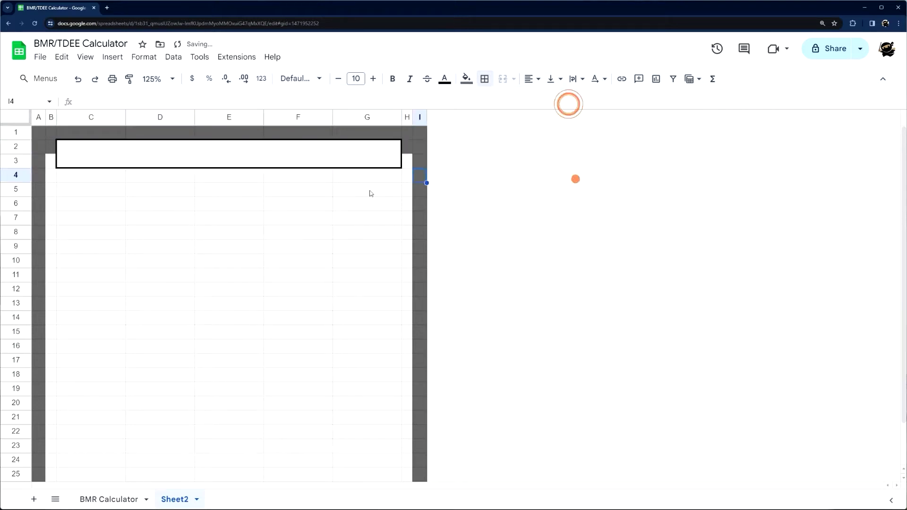
# Apply heavy black top, left and bottom borders to the range B3:B25.
pyautogui.click(44, 161)
pyautogui.click(49, 161)
pyautogui.scroll(-2, 38, 363)
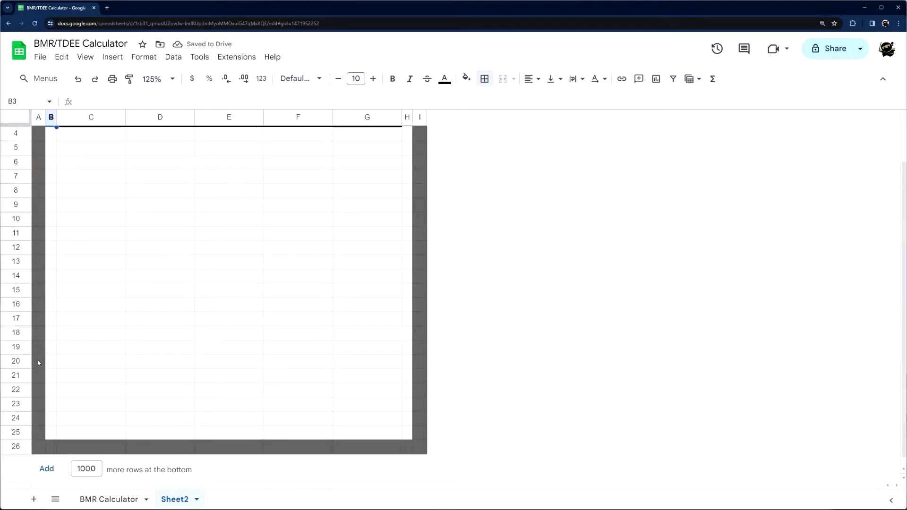
pyautogui.keyDown('shift'); pyautogui.click(52, 432); pyautogui.keyUp('shift')
pyautogui.click(484, 79)
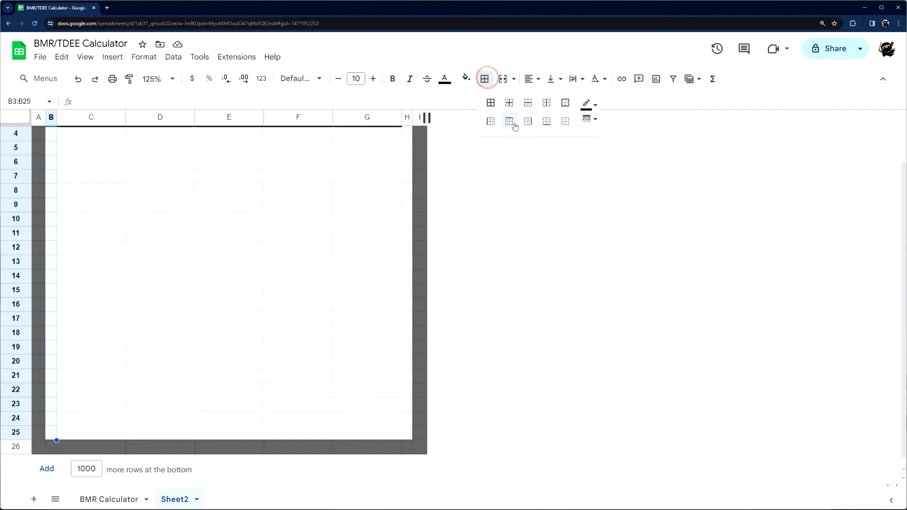
pyautogui.click(588, 118)
pyautogui.click(588, 118)
pyautogui.click(509, 121)
pyautogui.click(490, 121)
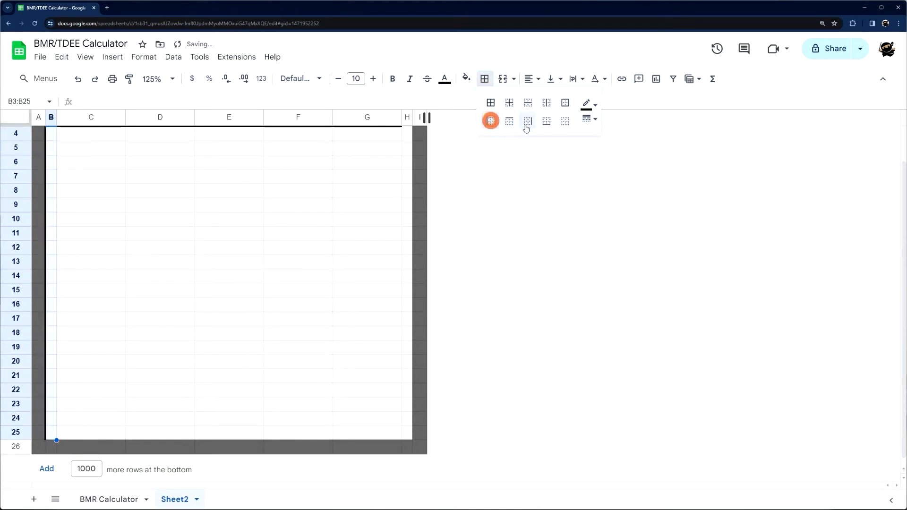
pyautogui.click(546, 120)
# Apply heavy black right, top and bottom borders to the range H3:H25.
pyautogui.click(406, 433)
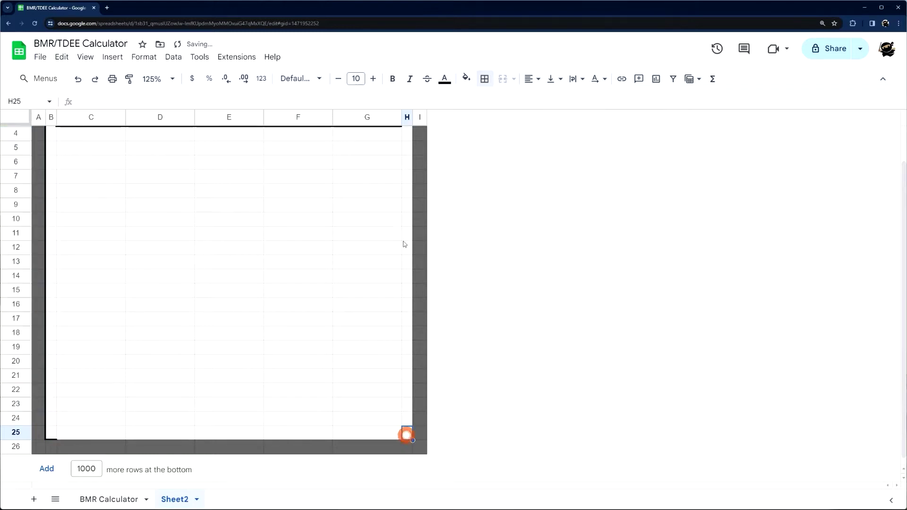
pyautogui.scroll(2, 405, 213)
pyautogui.keyDown('shift'); pyautogui.click(407, 160); pyautogui.keyUp('shift')
pyautogui.click(485, 79)
pyautogui.click(524, 121)
pyautogui.click(508, 120)
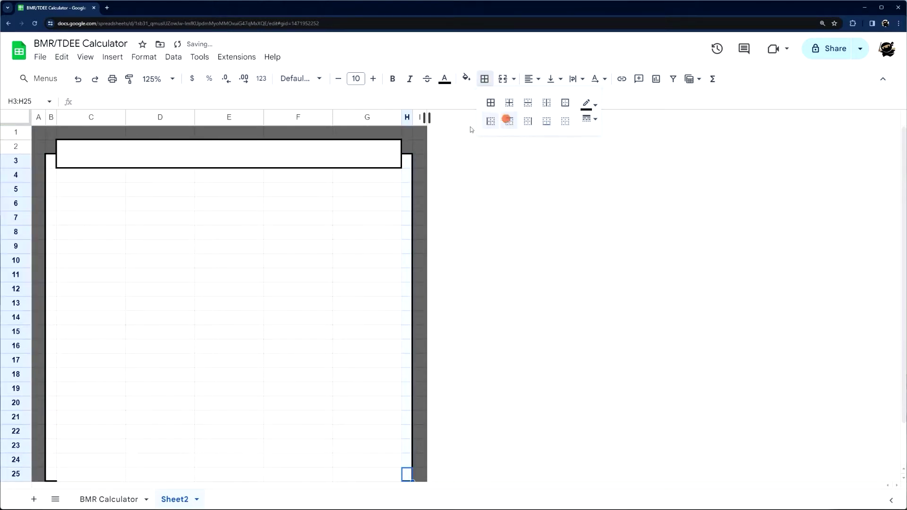
# Add a heavy black bottom border along cells C25:G25 to close the frame.
pyautogui.scroll(-1, 377, 286)
pyautogui.click(378, 431)
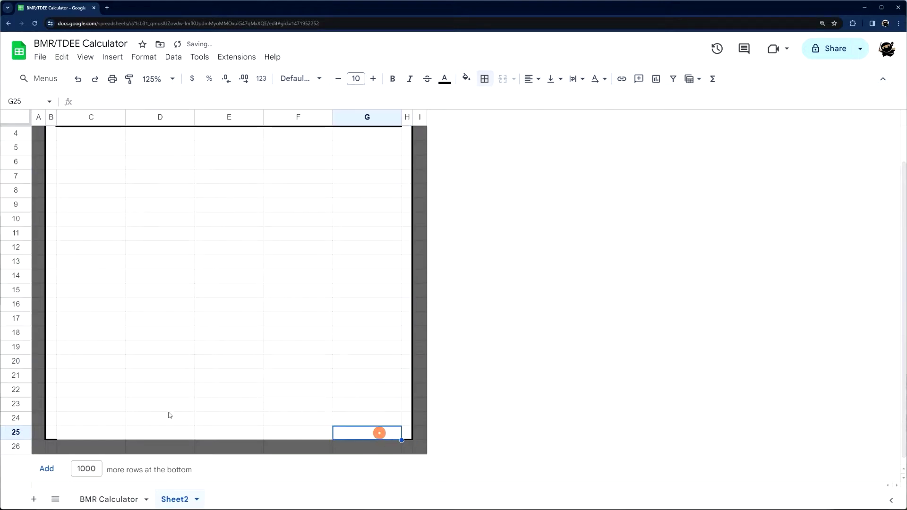
pyautogui.keyDown('shift'); pyautogui.click(91, 431); pyautogui.keyUp('shift')
pyautogui.click(484, 79)
pyautogui.click(546, 121)
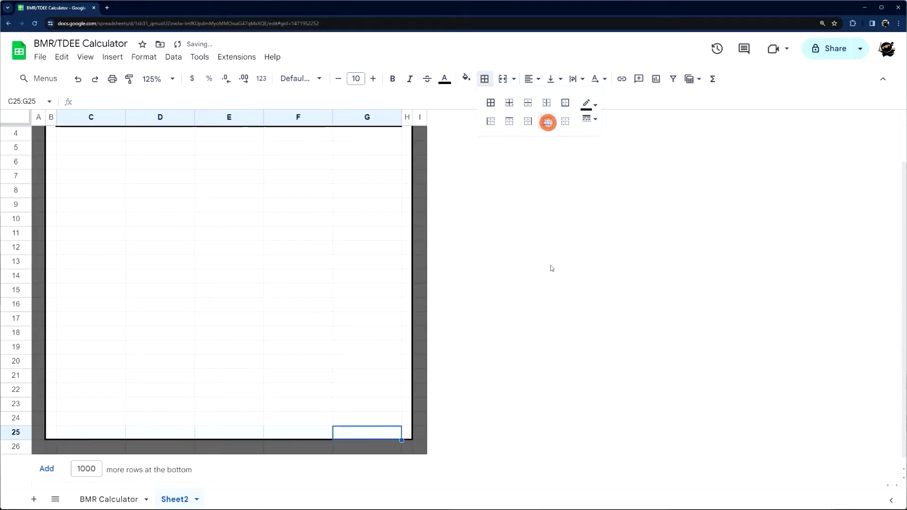
pyautogui.click(550, 267)
pyautogui.scroll(1, 258, 336)
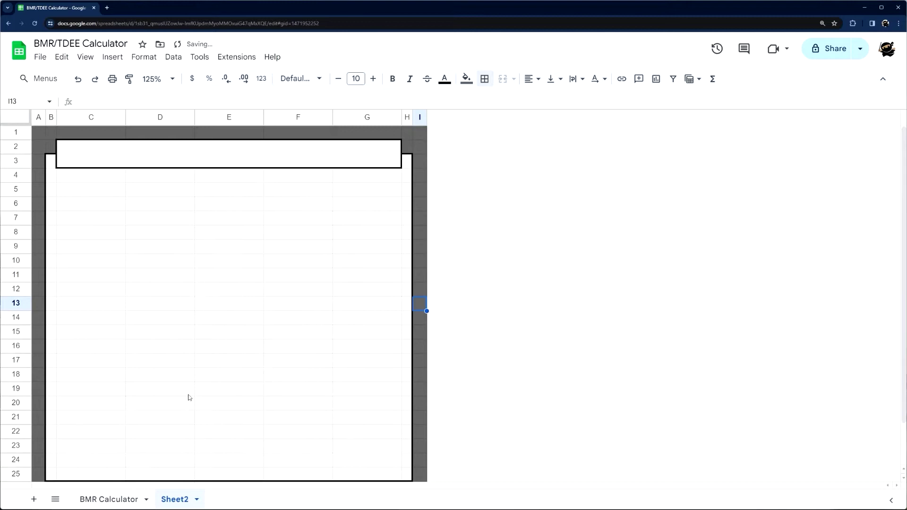
# Copy the title BMR/TDEE CALCULATOR from the BMR Calculator sheet into Sheet2's merged title block as values only.
pyautogui.click(114, 498)
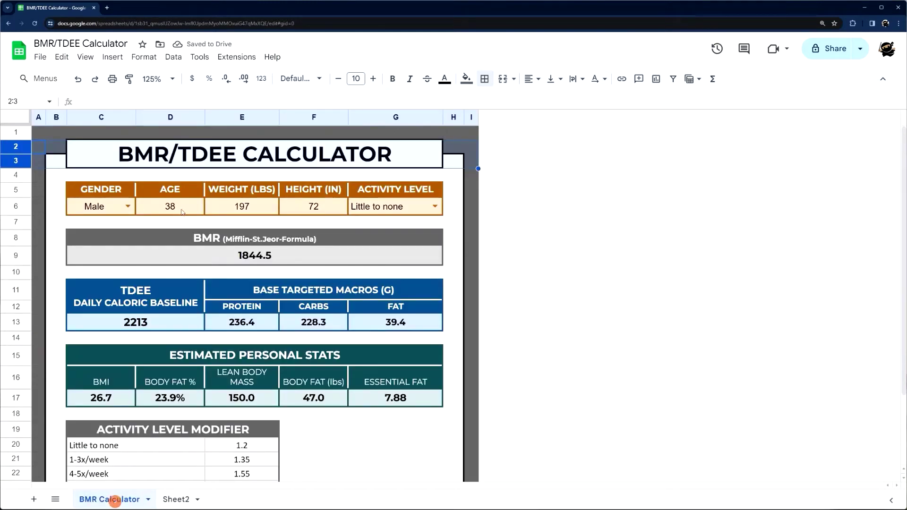
pyautogui.hotkey('ctrl', 'c')
pyautogui.click(175, 499)
pyautogui.click(178, 162)
pyautogui.hotkey('ctrl', 'shift', 'v')
# Remove the extra trailing spaces after BMR/TDEE CALCULATOR in the title cell.
pyautogui.doubleClick(178, 163)
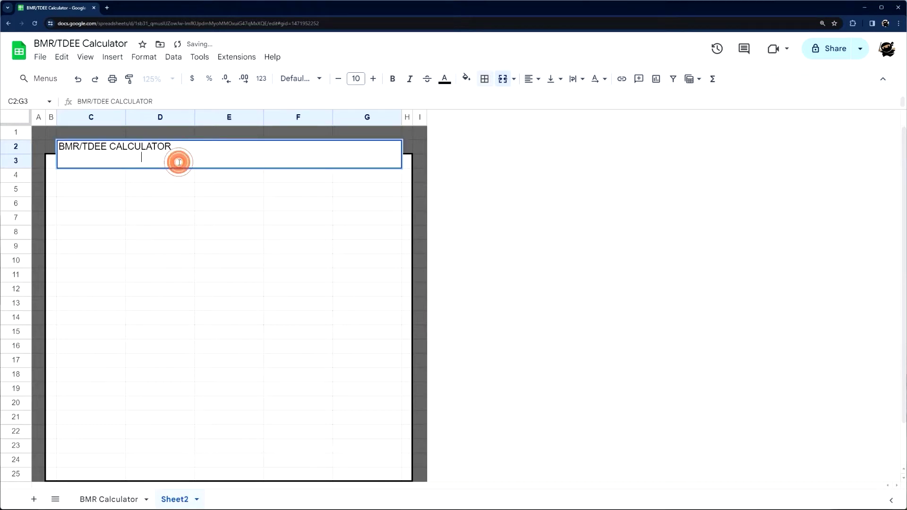
pyautogui.hotkey('shift', 'Home')
pyautogui.press('BackSpace')
pyautogui.press('BackSpace')
pyautogui.hotkey('ctrl', 'a')
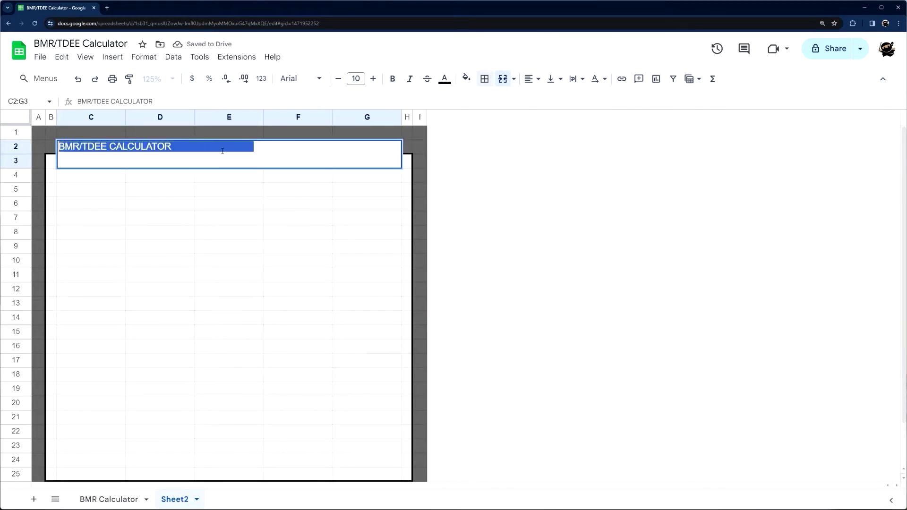
pyautogui.hotkey('shift', 'Right')
pyautogui.hotkey('shift', 'Right')
pyautogui.hotkey('shift', 'Right')
pyautogui.hotkey('shift', 'Right')
pyautogui.hotkey('shift', 'Right')
pyautogui.hotkey('shift', 'Right')
pyautogui.hotkey('shift', 'Right')
pyautogui.hotkey('shift', 'Right')
pyautogui.hotkey('shift', 'Right')
pyautogui.hotkey('shift', 'Right')
pyautogui.hotkey('shift', 'Right')
pyautogui.hotkey('shift', 'Right')
pyautogui.hotkey('shift', 'Right')
pyautogui.hotkey('shift', 'Right')
pyautogui.hotkey('shift', 'Right')
pyautogui.hotkey('shift', 'Right')
pyautogui.hotkey('shift', 'Right')
pyautogui.hotkey('shift', 'Right')
pyautogui.hotkey('shift', 'Right')
pyautogui.hotkey('shift', 'Right')
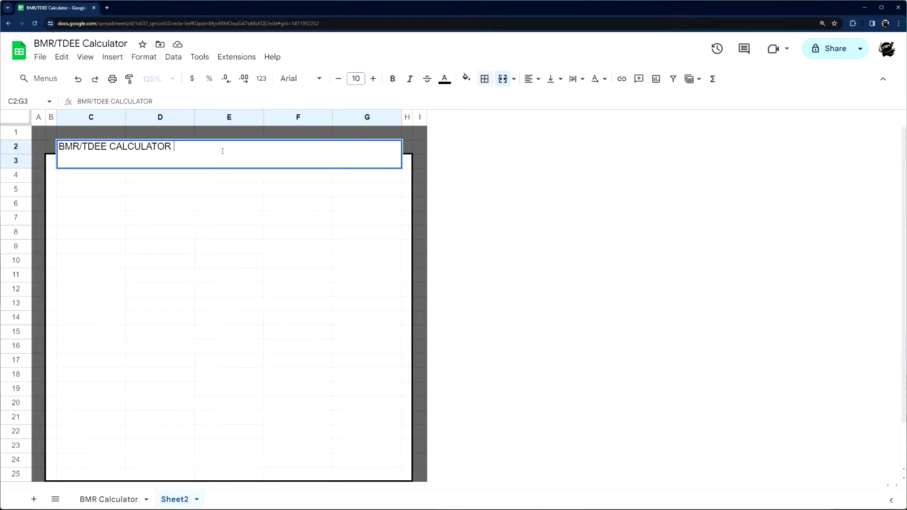
pyautogui.press('Return')
# Center the title horizontally and vertically within its merged cell.
pyautogui.click(530, 79)
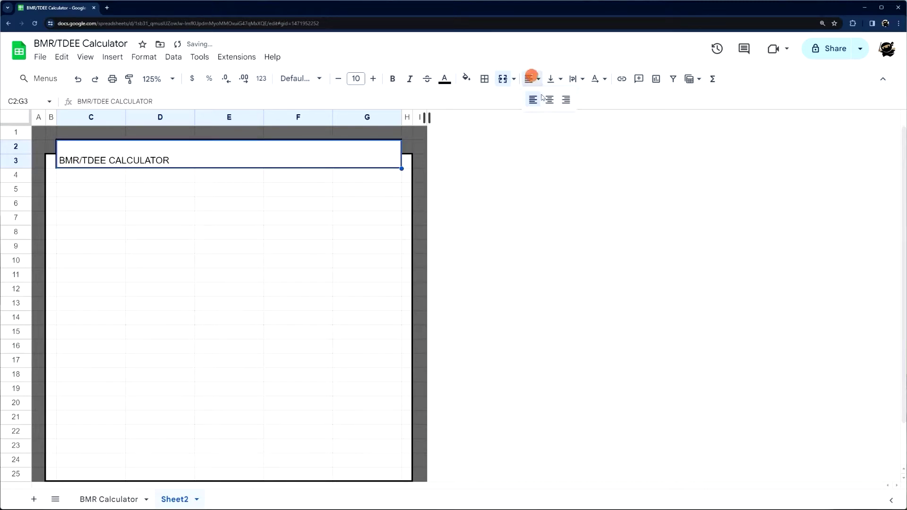
pyautogui.click(549, 100)
pyautogui.click(550, 78)
pyautogui.click(573, 99)
# Format the title text in bold Montserrat at font size 24.
pyautogui.click(302, 82)
pyautogui.click(316, 175)
pyautogui.click(296, 80)
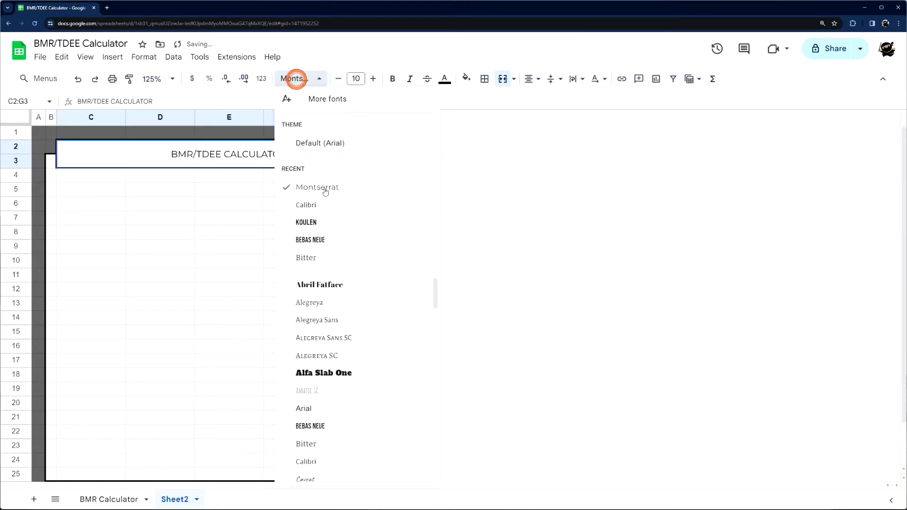
pyautogui.click(350, 79)
pyautogui.click(355, 256)
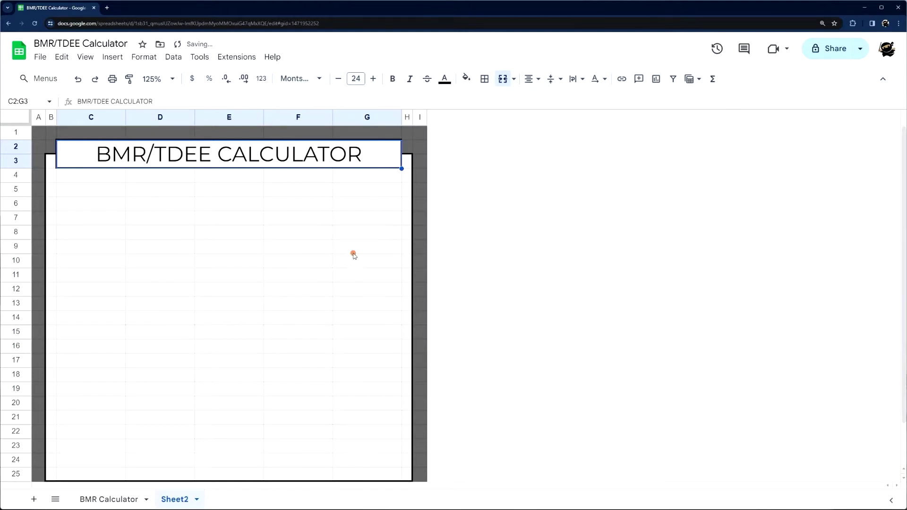
pyautogui.click(393, 78)
pyautogui.click(550, 261)
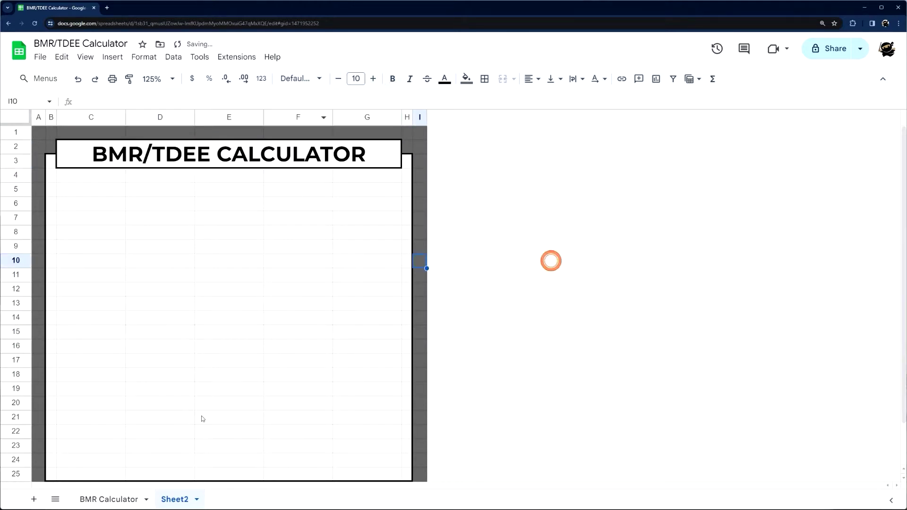
# Examine the gender, age, weight, height and activity level input section on the BMR Calculator sheet.
pyautogui.click(114, 500)
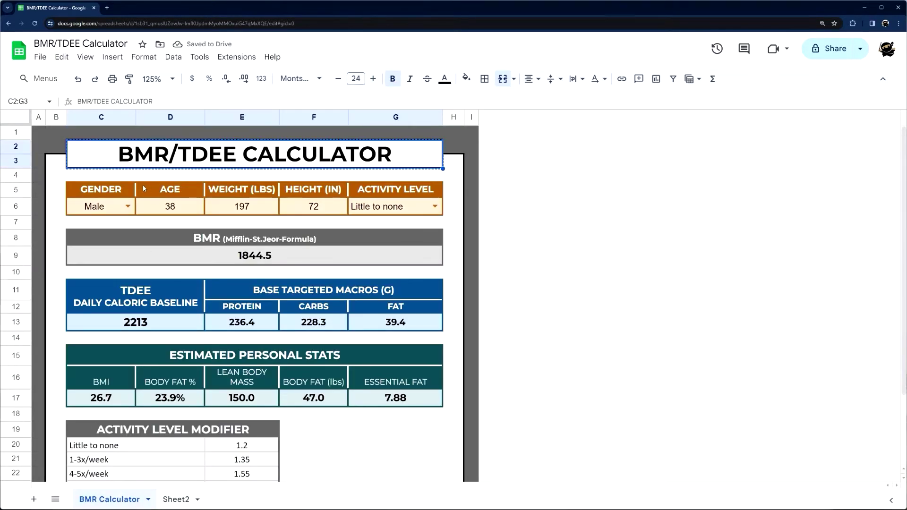
pyautogui.moveTo(98, 186); pyautogui.dragTo(388, 212)
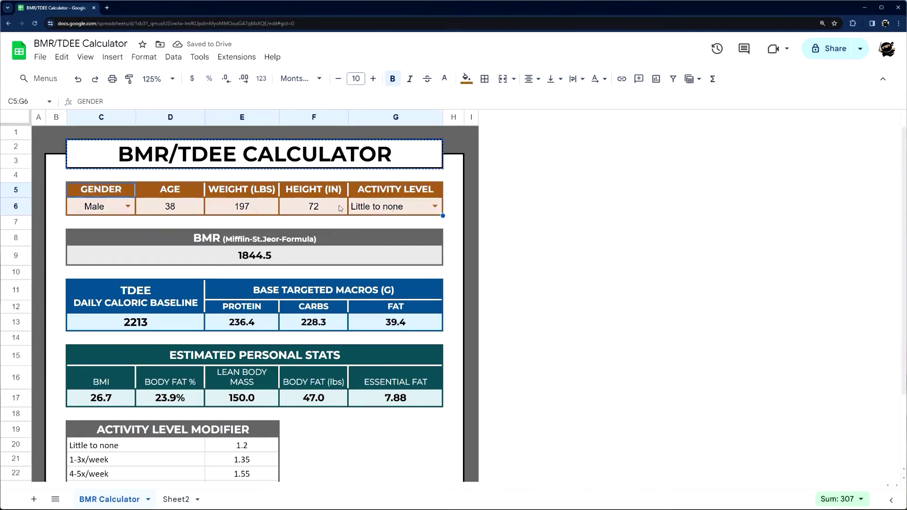
pyautogui.click(127, 206)
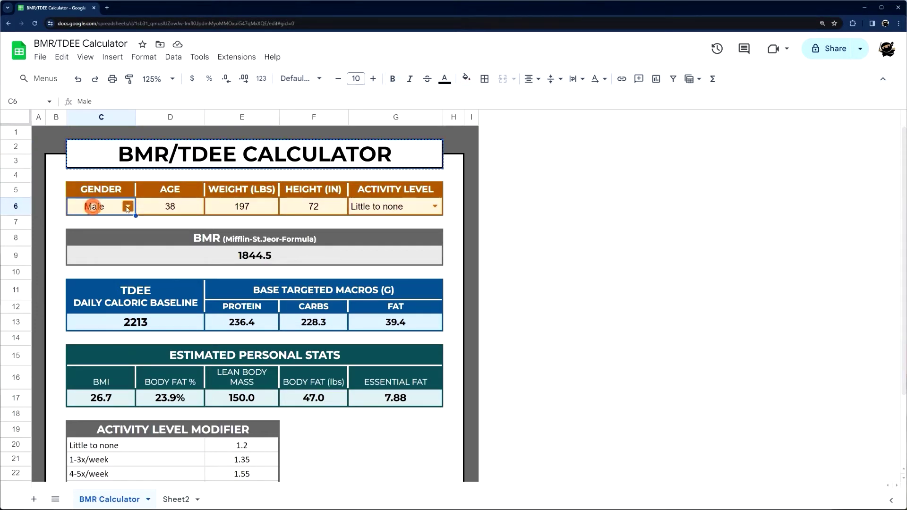
pyautogui.click(189, 206)
pyautogui.click(249, 212)
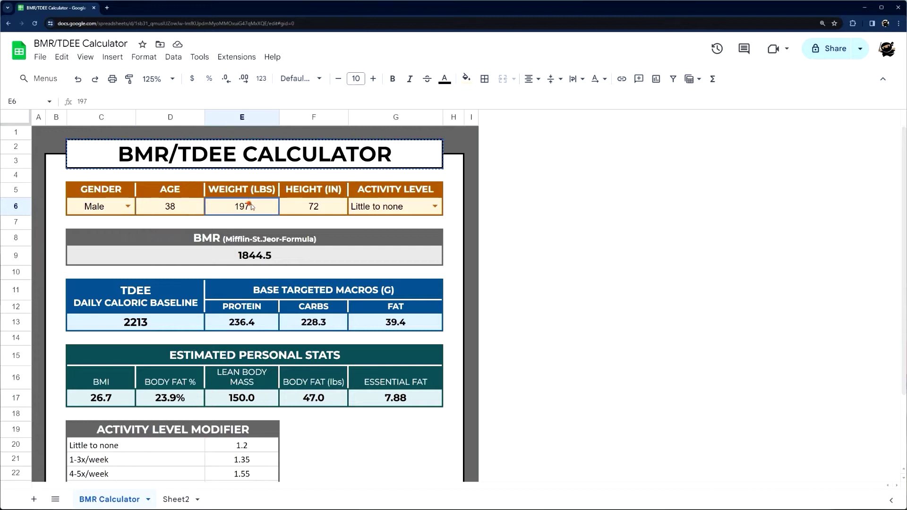
pyautogui.click(338, 211)
pyautogui.click(437, 206)
pyautogui.click(466, 211)
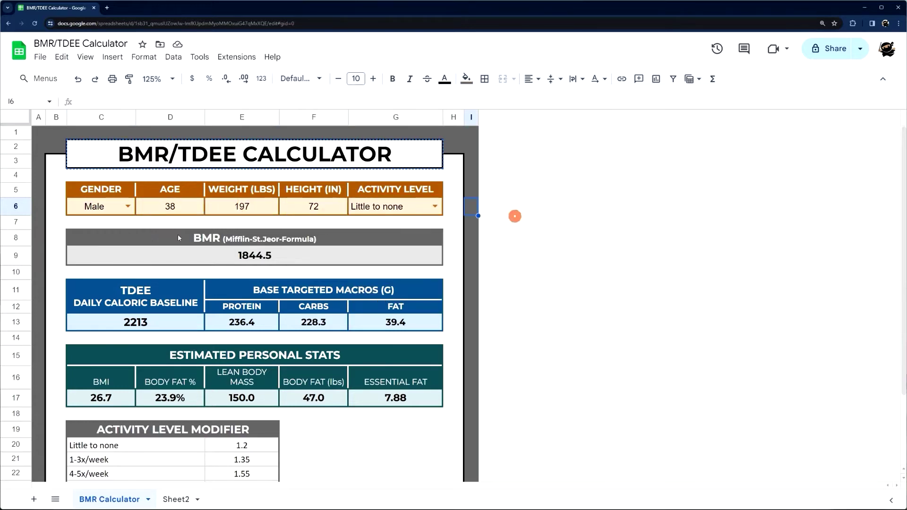
# Copy the header labels GENDER through ACTIVITY LEVEL from the BMR Calculator sheet into Sheet2's C5:G5 as values only.
pyautogui.moveTo(118, 194); pyautogui.dragTo(385, 192)
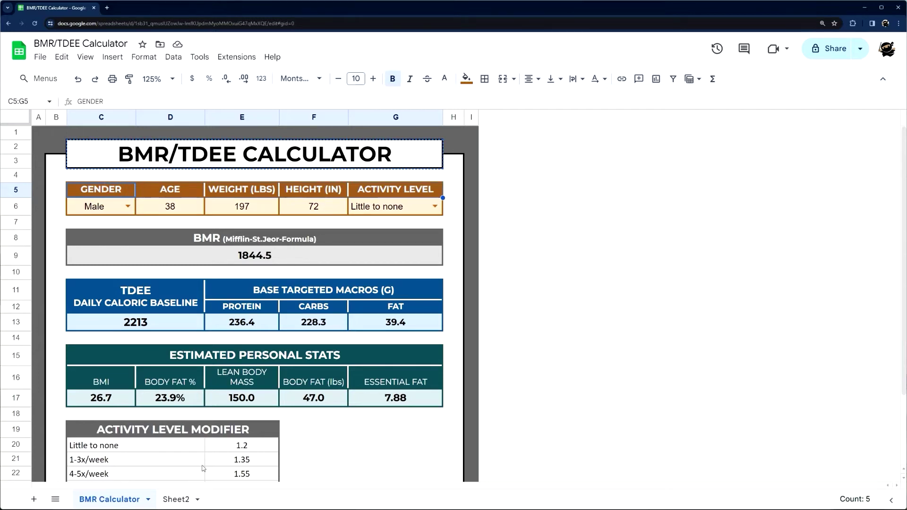
pyautogui.click(174, 498)
pyautogui.click(92, 187)
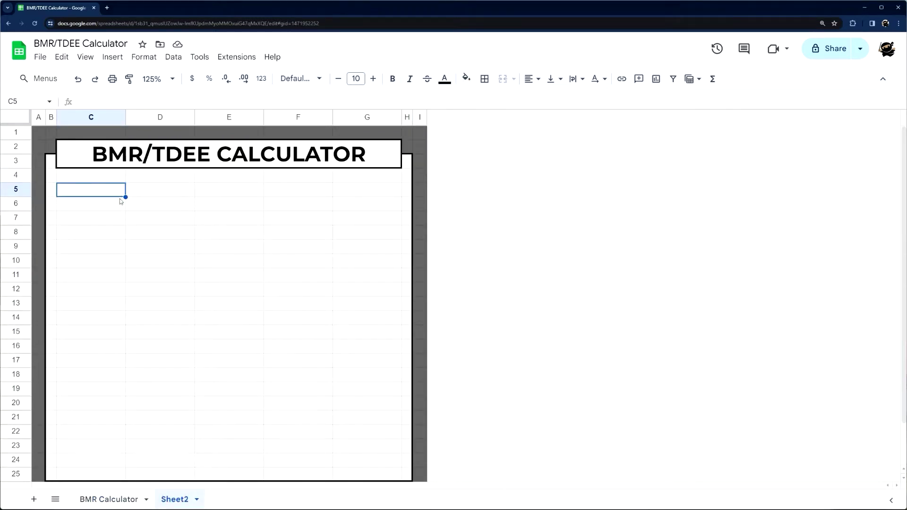
pyautogui.hotkey('ctrl', 'v')
pyautogui.rightClick(112, 193)
pyautogui.moveTo(156, 223)
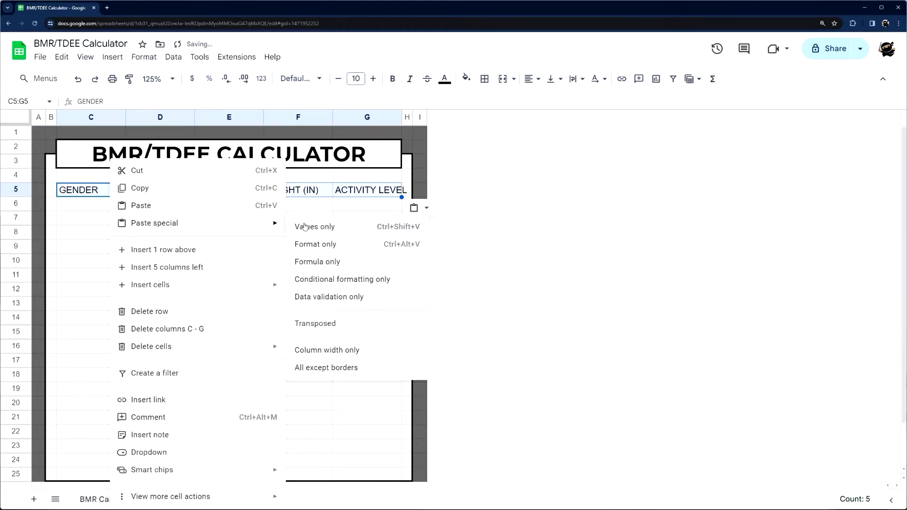
pyautogui.click(353, 191)
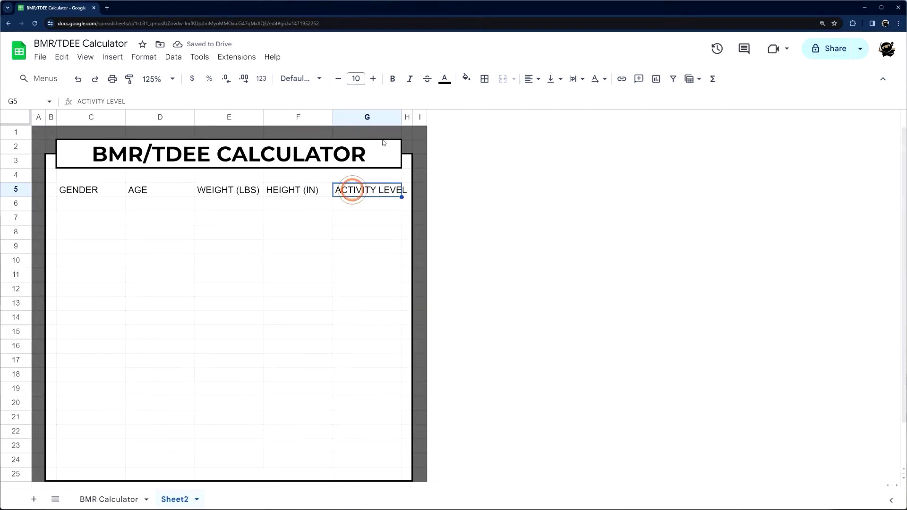
# Add a dropdown to Sheet2's cell C6 with the options Male and Female.
pyautogui.click(93, 503)
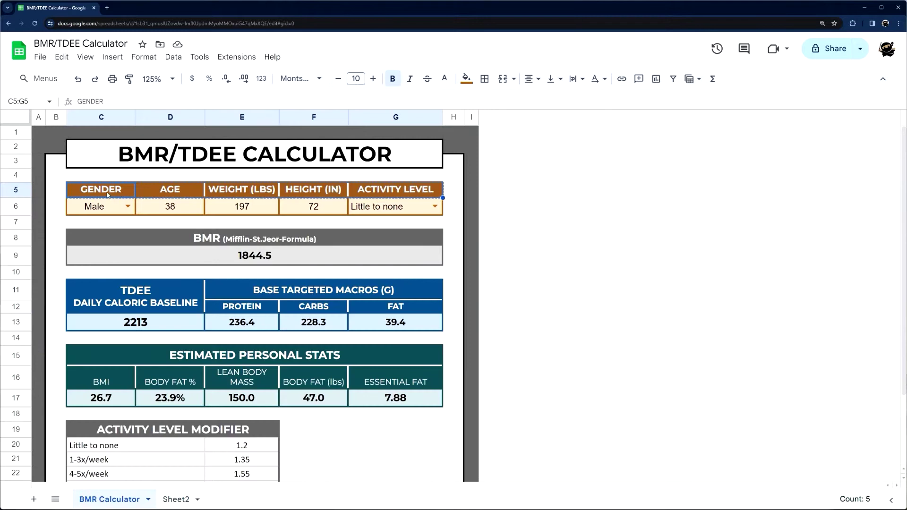
pyautogui.click(170, 499)
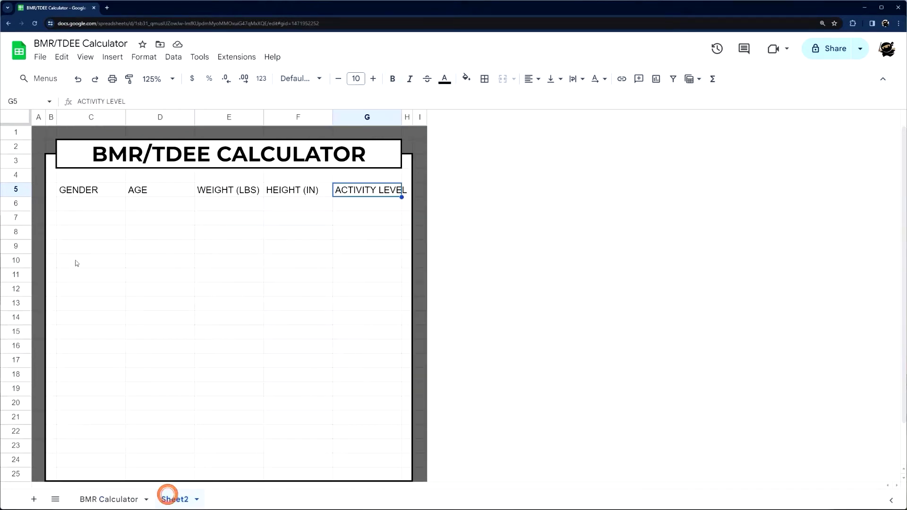
pyautogui.click(101, 204)
pyautogui.rightClick(101, 204)
pyautogui.click(163, 453)
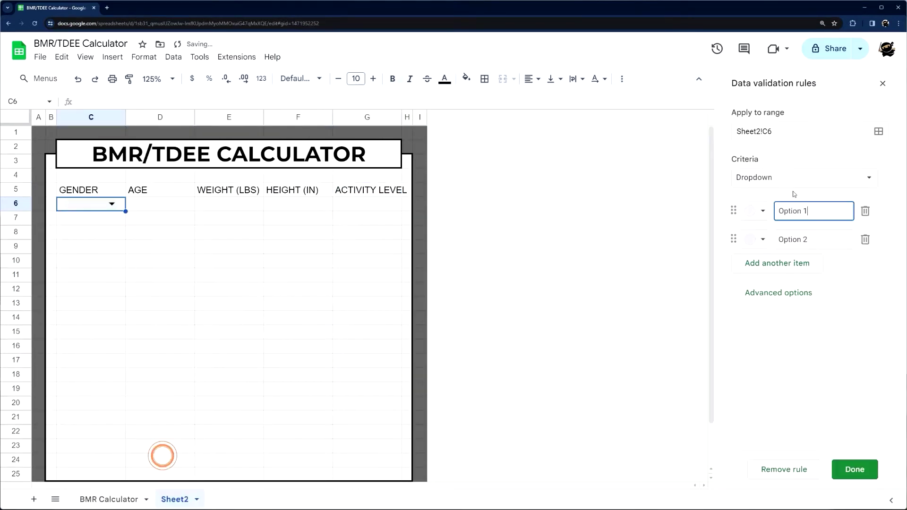
pyautogui.click(818, 211)
pyautogui.write('Male')
pyautogui.press('Tab')
pyautogui.press('Tab')
pyautogui.press('Tab')
pyautogui.press('Tab')
pyautogui.write('Femalre')
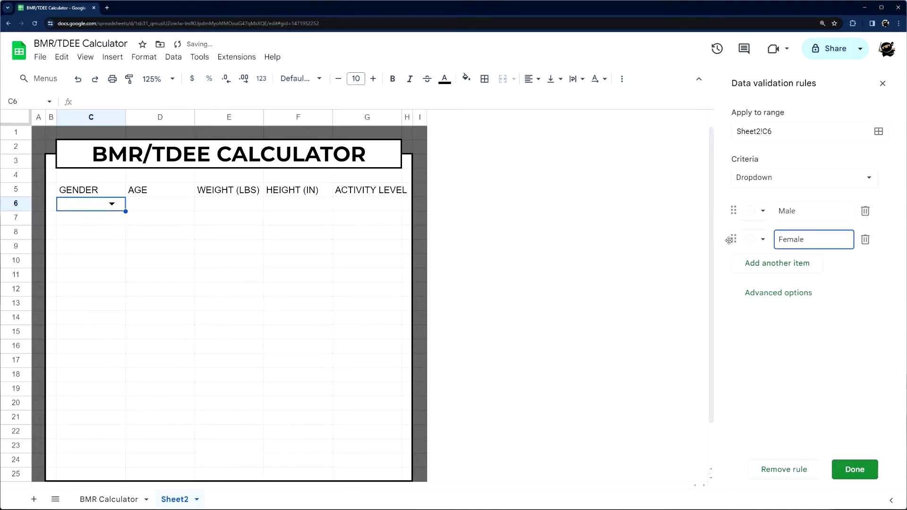
pyautogui.click(111, 204)
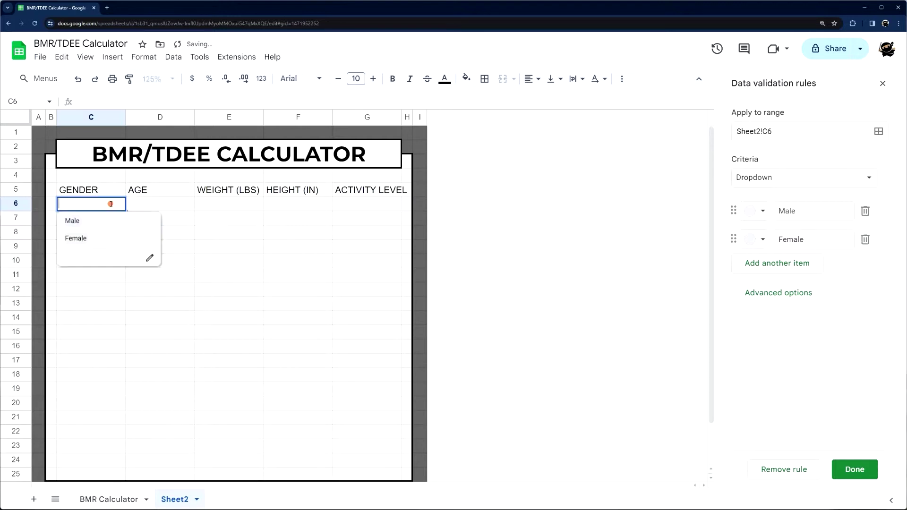
# Switch the gender dropdown's display style to Arrow, save the rule and choose Male in C6.
pyautogui.click(789, 297)
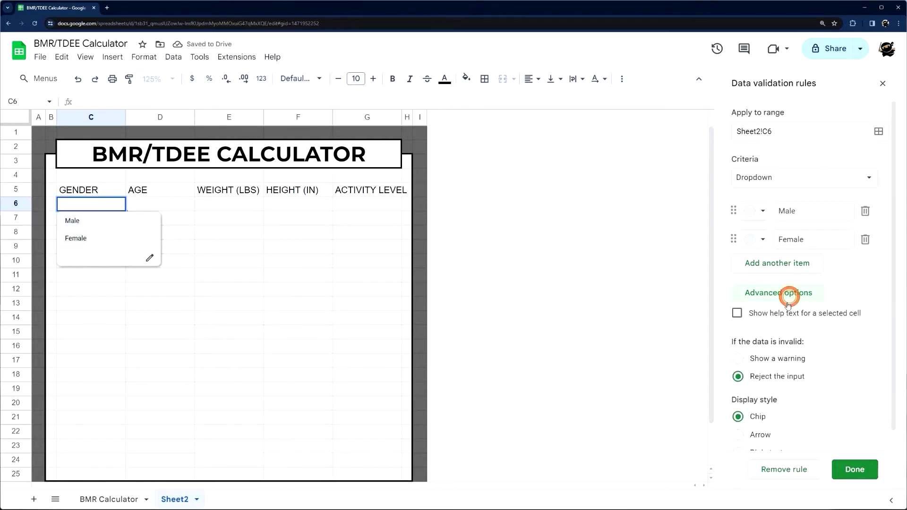
pyautogui.scroll(-1, 770, 391)
pyautogui.click(759, 416)
pyautogui.click(856, 469)
pyautogui.click(212, 236)
pyautogui.click(118, 204)
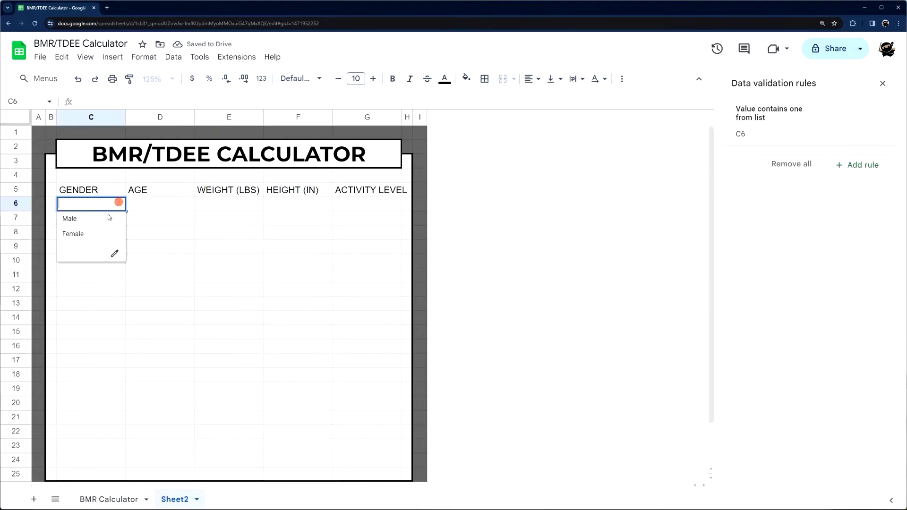
pyautogui.click(106, 221)
pyautogui.click(216, 218)
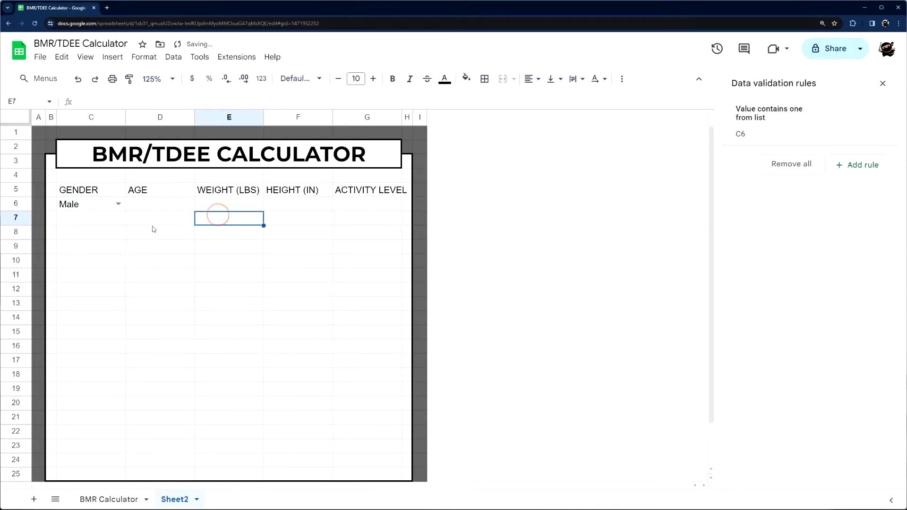
# Widen column G slightly so that the ACTIVITY LEVEL header fits inside its cell.
pyautogui.click(156, 208)
pyautogui.click(242, 209)
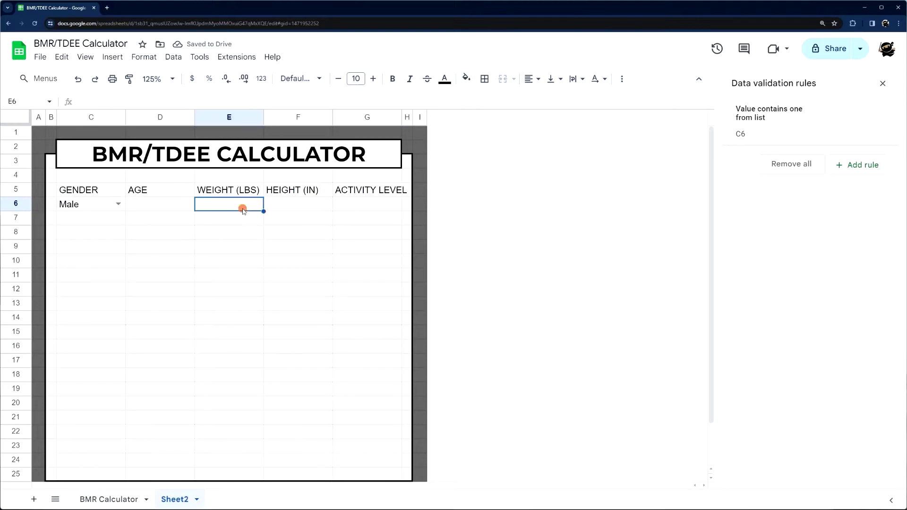
pyautogui.click(300, 206)
pyautogui.moveTo(401, 118); pyautogui.dragTo(413, 118)
pyautogui.click(353, 210)
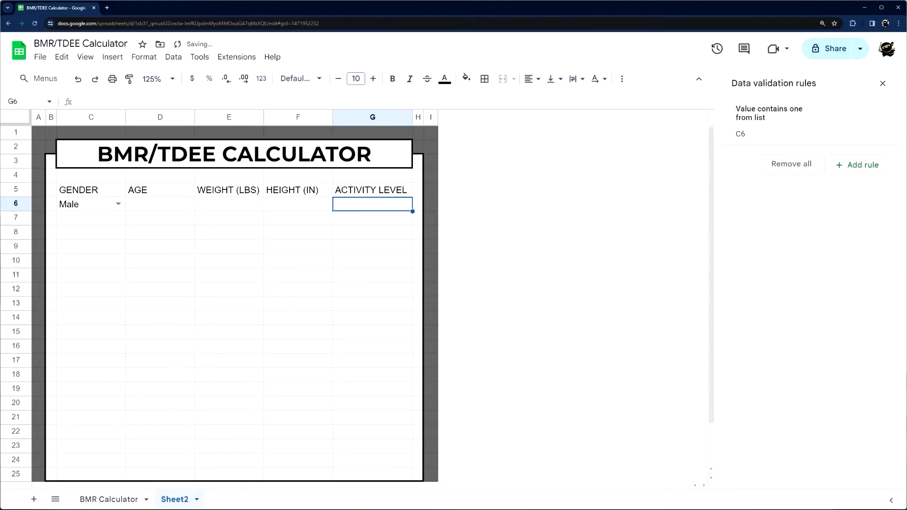
# Copy the ACTIVITY LEVEL MODIFIER table C19:E24 from the BMR Calculator sheet to Sheet2 at C19 as values only.
pyautogui.click(97, 500)
pyautogui.click(386, 210)
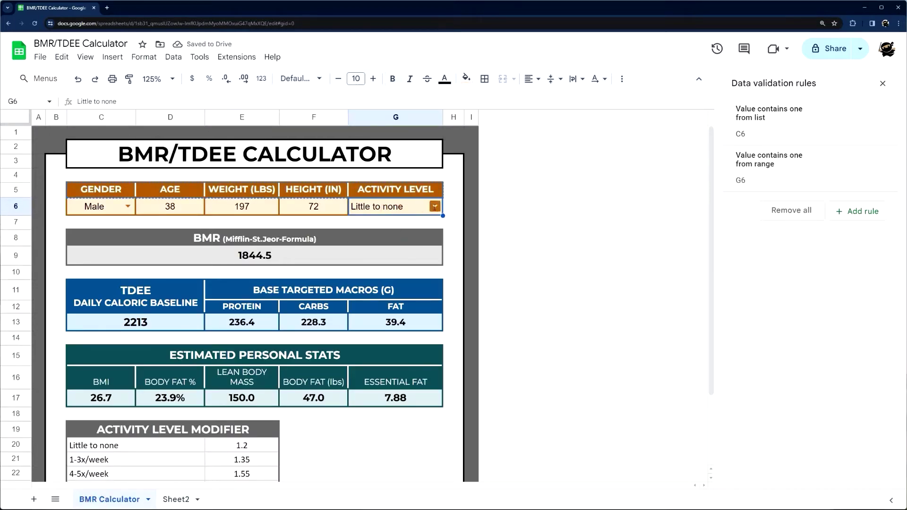
pyautogui.click(434, 206)
pyautogui.click(325, 464)
pyautogui.scroll(-2, 325, 463)
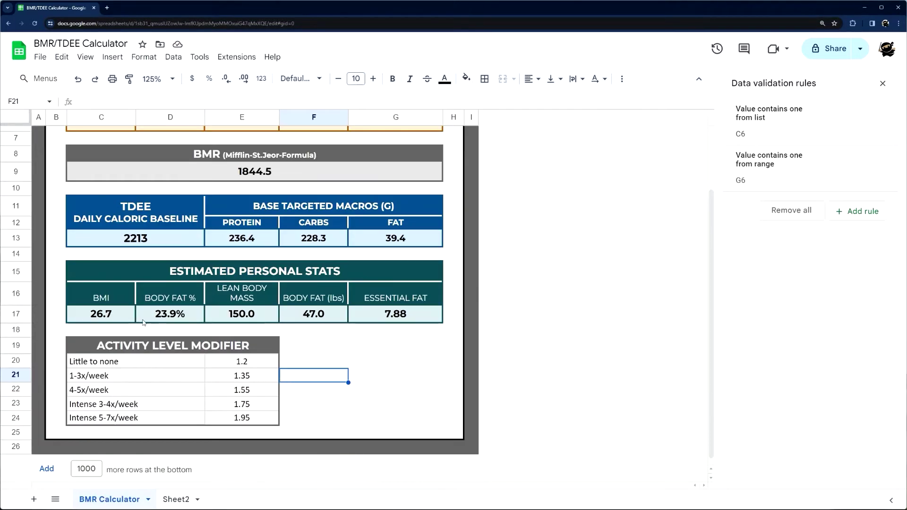
pyautogui.moveTo(146, 348); pyautogui.dragTo(233, 417)
pyautogui.hotkey('ctrl', 'c')
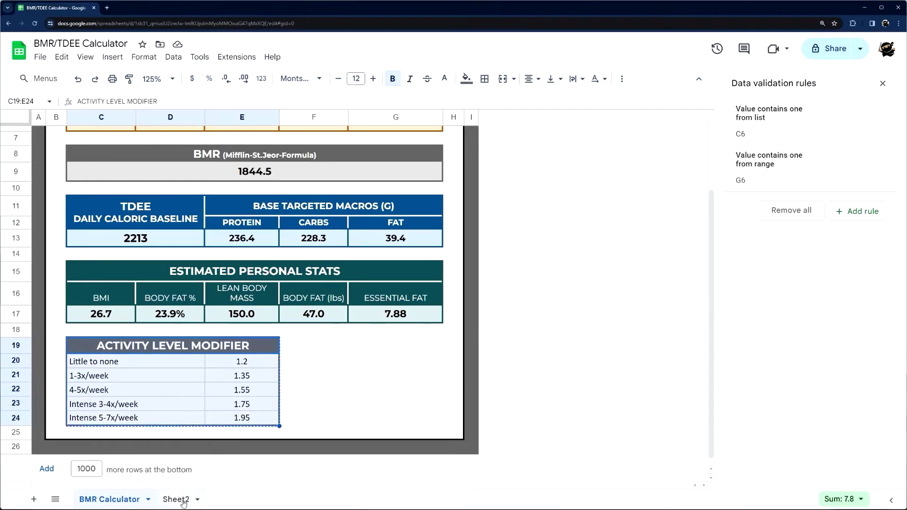
pyautogui.click(183, 501)
pyautogui.scroll(-1, 109, 351)
pyautogui.click(96, 347)
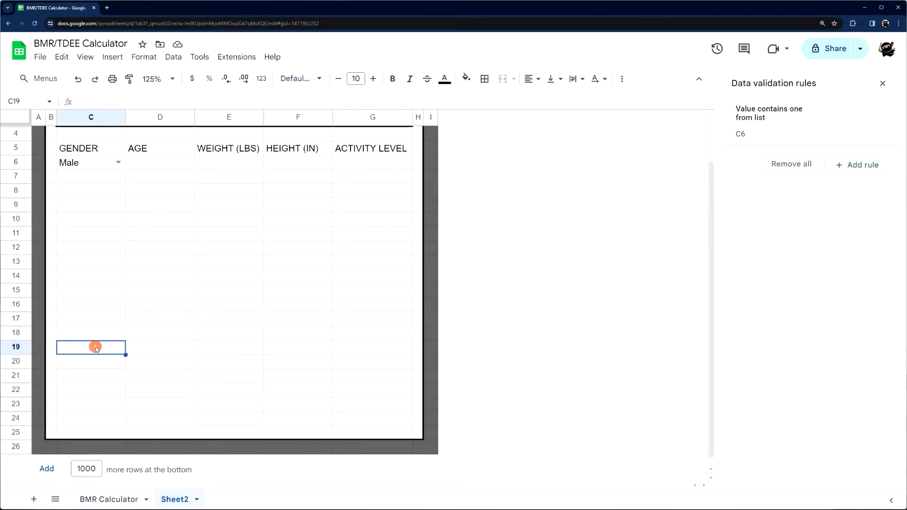
pyautogui.hotkey('ctrl', 'v')
pyautogui.click(382, 350)
# Merge C19:E19 on Sheet2 and center the ACTIVITY LEVEL MODIFIER heading horizontally.
pyautogui.moveTo(106, 348); pyautogui.dragTo(222, 348)
pyautogui.moveTo(113, 351); pyautogui.dragTo(227, 348)
pyautogui.click(504, 78)
pyautogui.click(530, 79)
pyautogui.click(549, 99)
# Format the ACTIVITY LEVEL MODIFIER heading in bold Montserrat at font size 12.
pyautogui.click(294, 78)
pyautogui.click(312, 184)
pyautogui.click(372, 79)
pyautogui.click(373, 79)
pyautogui.click(392, 79)
# Compare the finished modifier table on the BMR Calculator sheet and fill Sheet2's ACTIVITY LEVEL MODIFIER heading with dark gray.
pyautogui.click(119, 499)
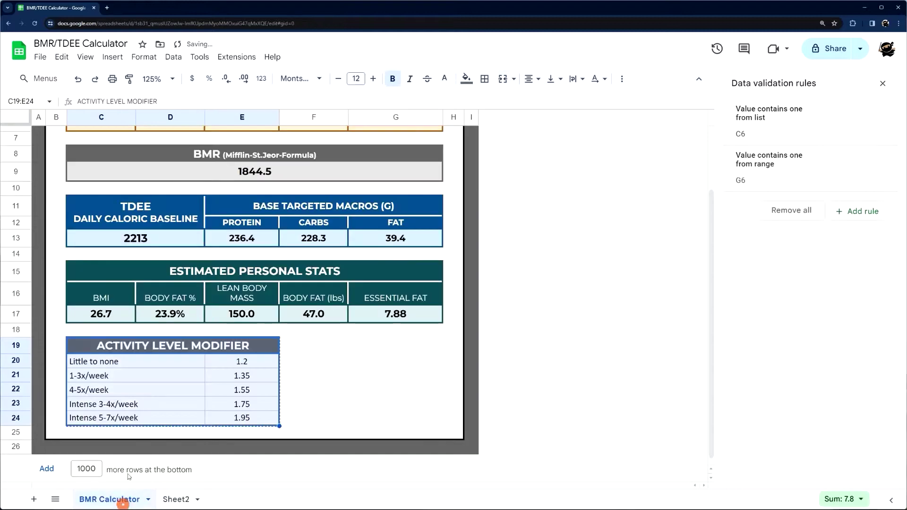
pyautogui.click(313, 361)
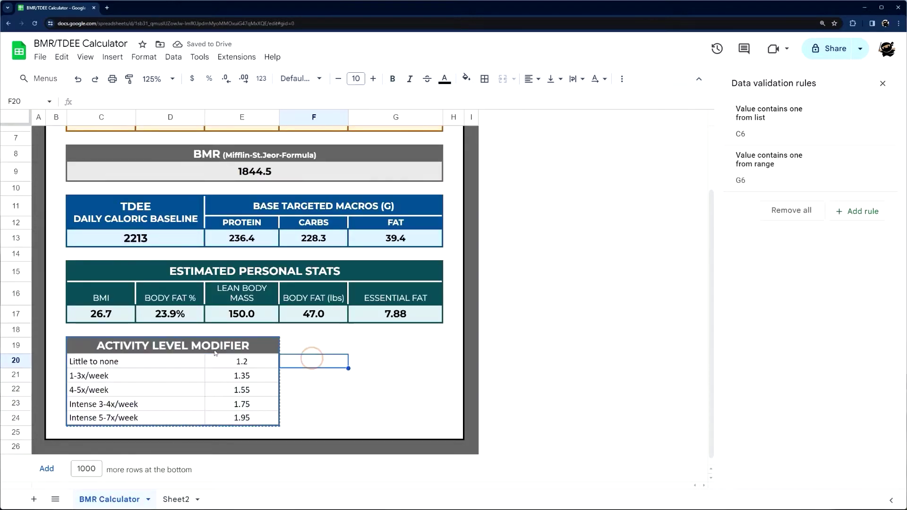
pyautogui.click(347, 380)
pyautogui.click(270, 316)
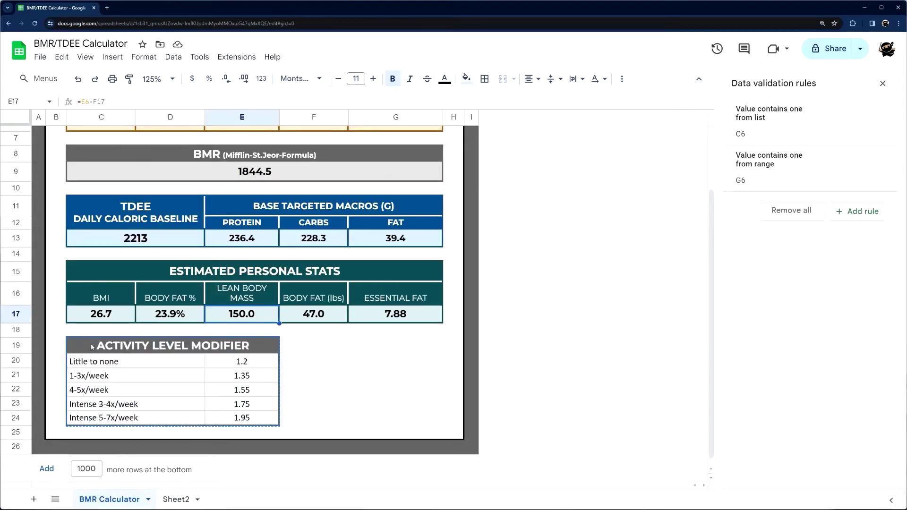
pyautogui.moveTo(92, 347); pyautogui.dragTo(161, 418)
pyautogui.click(172, 499)
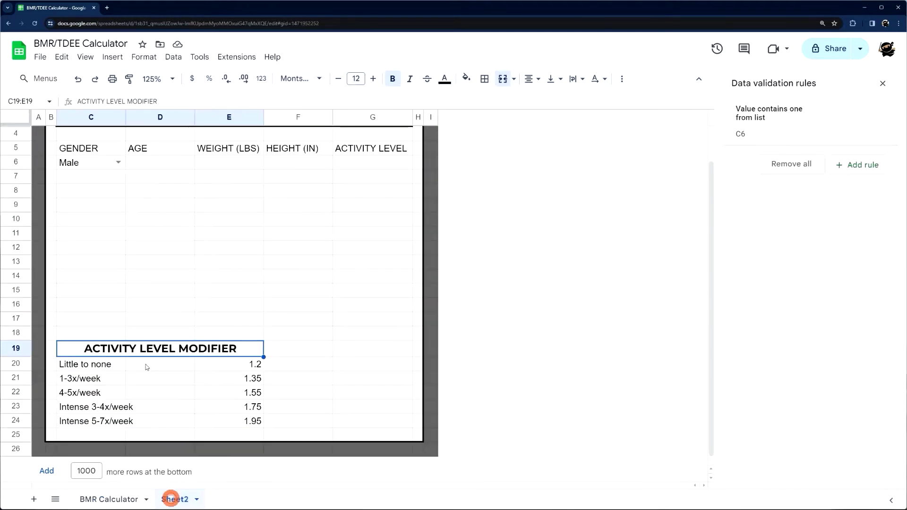
pyautogui.click(466, 78)
pyautogui.click(486, 112)
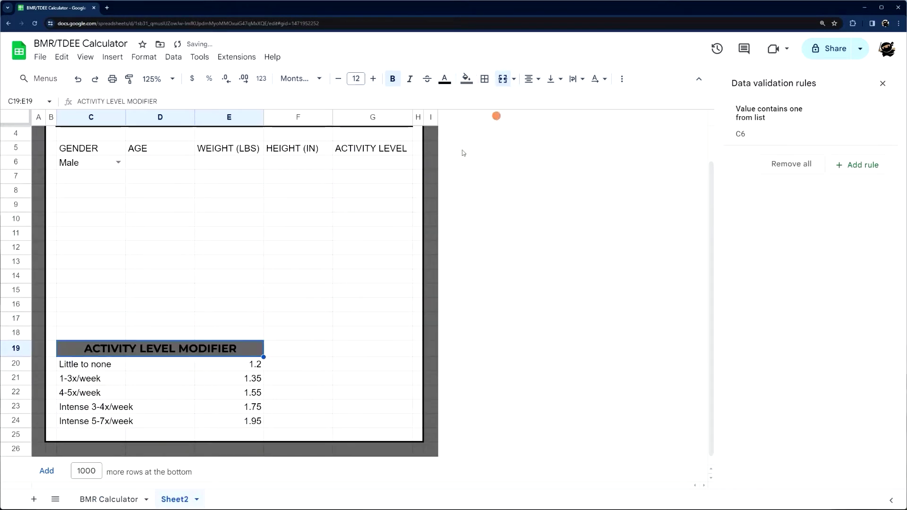
pyautogui.click(347, 338)
# Fill the activity level rows C20:E24 below the heading with white.
pyautogui.moveTo(97, 363); pyautogui.dragTo(255, 420)
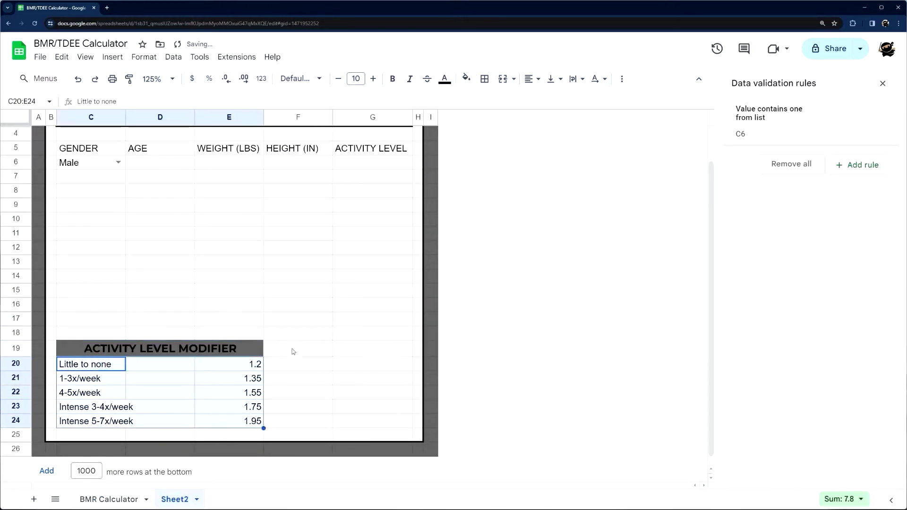
pyautogui.click(466, 79)
pyautogui.click(553, 121)
pyautogui.click(384, 262)
# Add a thicker black outer border around the activity level modifier table C19:E24.
pyautogui.moveTo(102, 348); pyautogui.dragTo(243, 423)
pyautogui.click(484, 78)
pyautogui.click(585, 118)
pyautogui.click(617, 162)
pyautogui.click(564, 103)
pyautogui.click(296, 332)
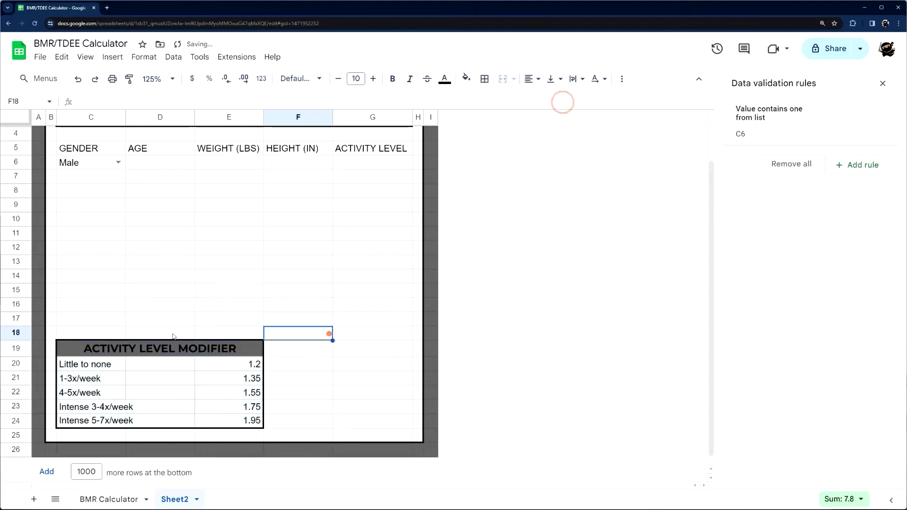
# Merge the activity level label cells C20:D24 horizontally, row by row.
pyautogui.moveTo(95, 360); pyautogui.dragTo(198, 394)
pyautogui.click(194, 384)
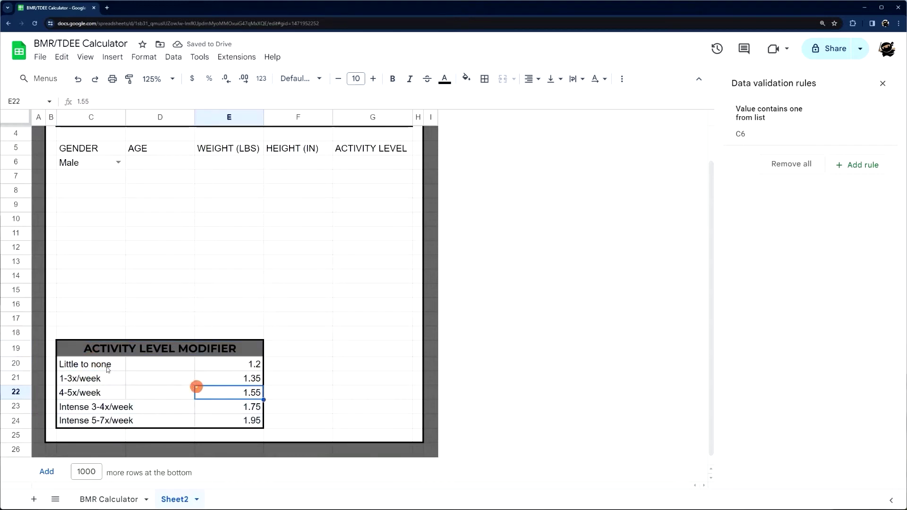
pyautogui.click(108, 367)
pyautogui.moveTo(108, 368); pyautogui.dragTo(158, 403)
pyautogui.click(140, 395)
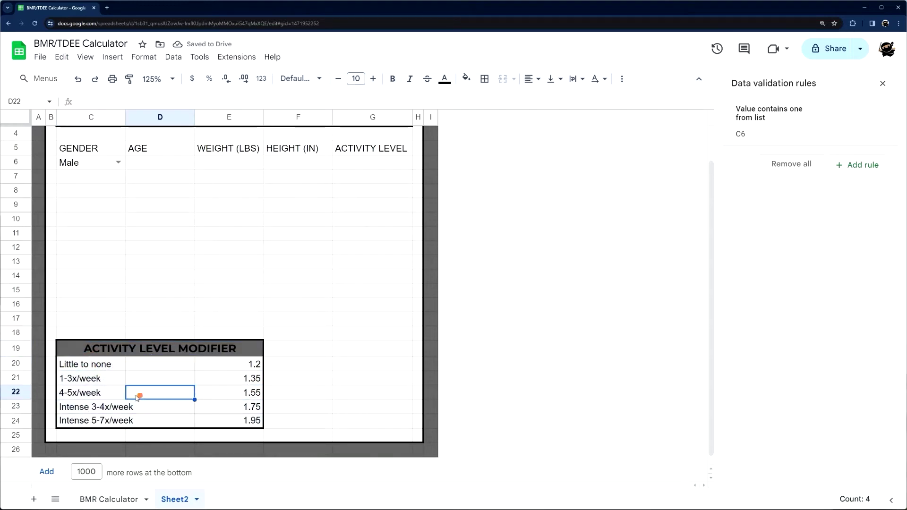
pyautogui.moveTo(109, 368); pyautogui.dragTo(175, 421)
pyautogui.click(511, 83)
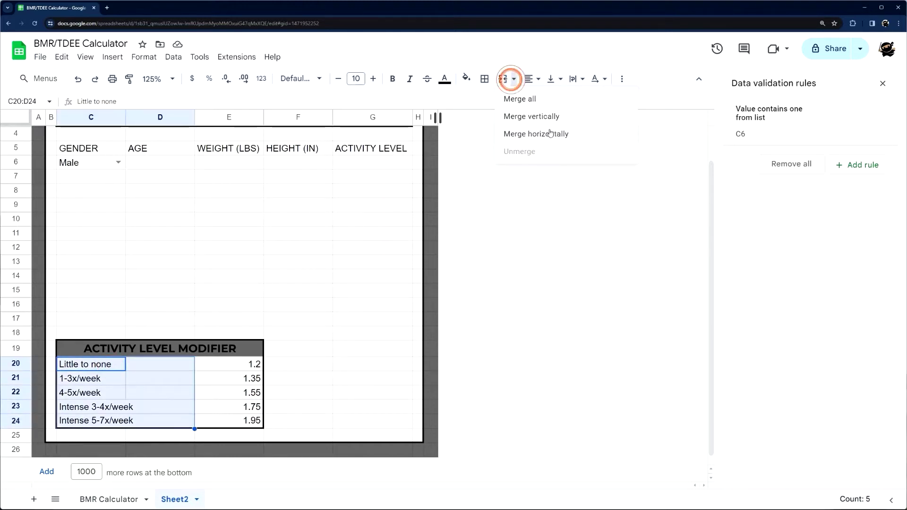
pyautogui.click(546, 131)
# Add inner borders and a top border to the activity level rows C20:E24, adjusting the border colour and line style.
pyautogui.click(262, 355)
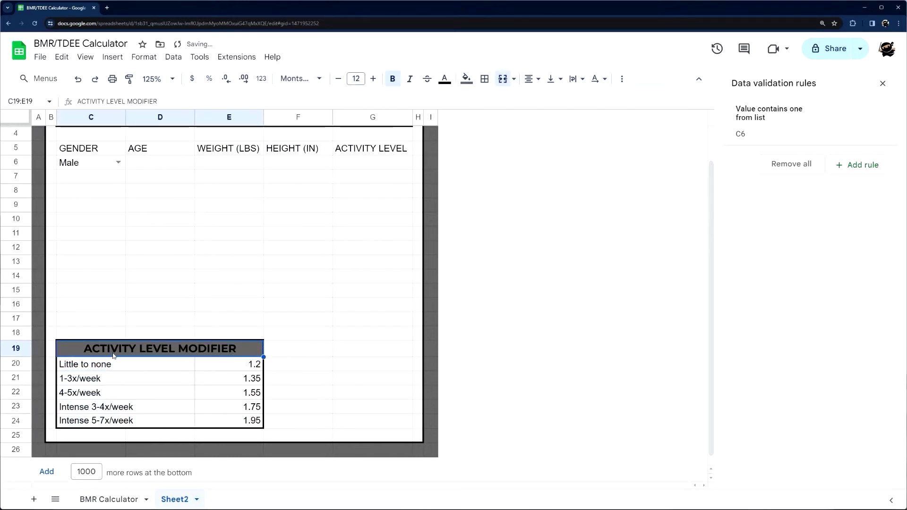
pyautogui.moveTo(136, 365); pyautogui.dragTo(232, 418)
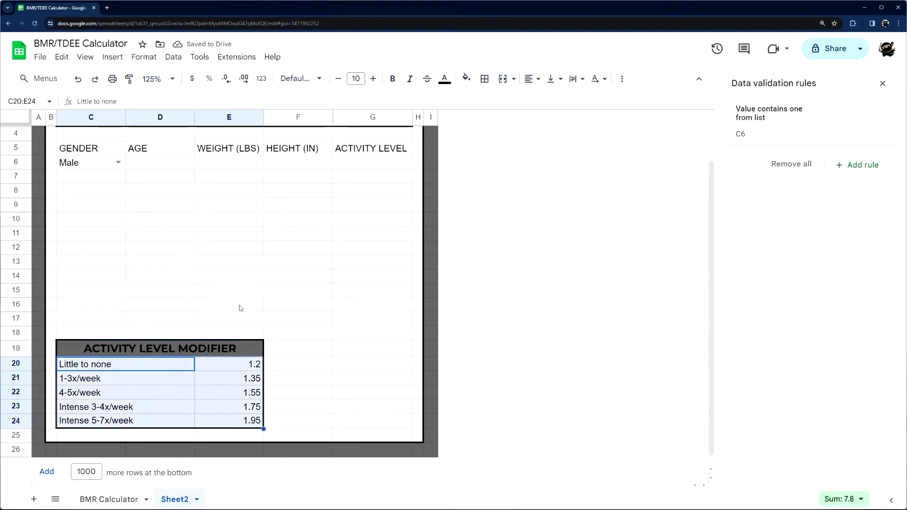
pyautogui.click(484, 79)
pyautogui.click(588, 102)
pyautogui.click(588, 103)
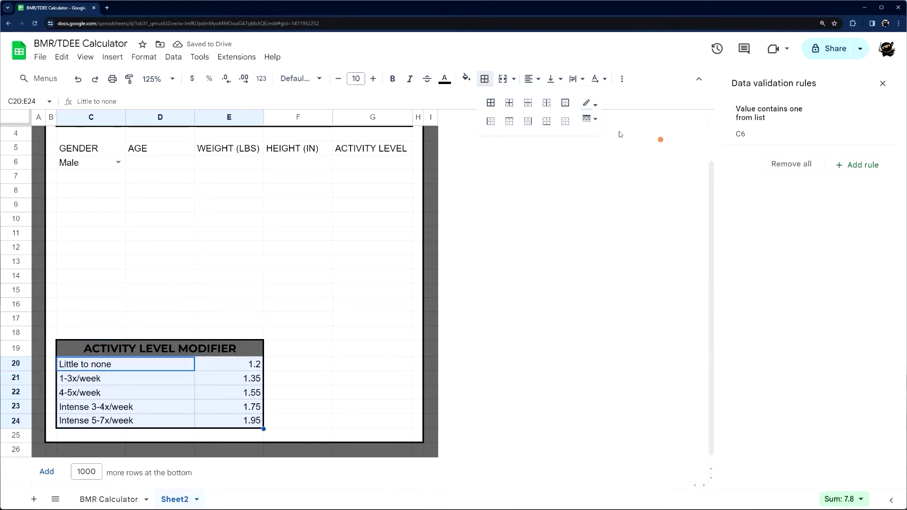
pyautogui.click(594, 120)
pyautogui.click(604, 129)
pyautogui.click(510, 106)
pyautogui.click(518, 123)
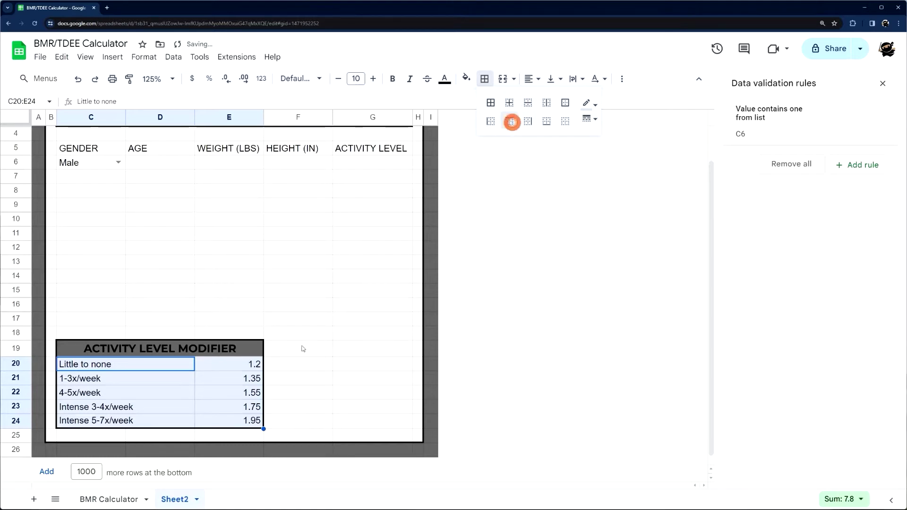
pyautogui.click(299, 347)
# Compare the empty area F19:G24 on the BMR Calculator sheet, and hide Sheet2's gridlines briefly before showing them again.
pyautogui.scroll(2, 304, 295)
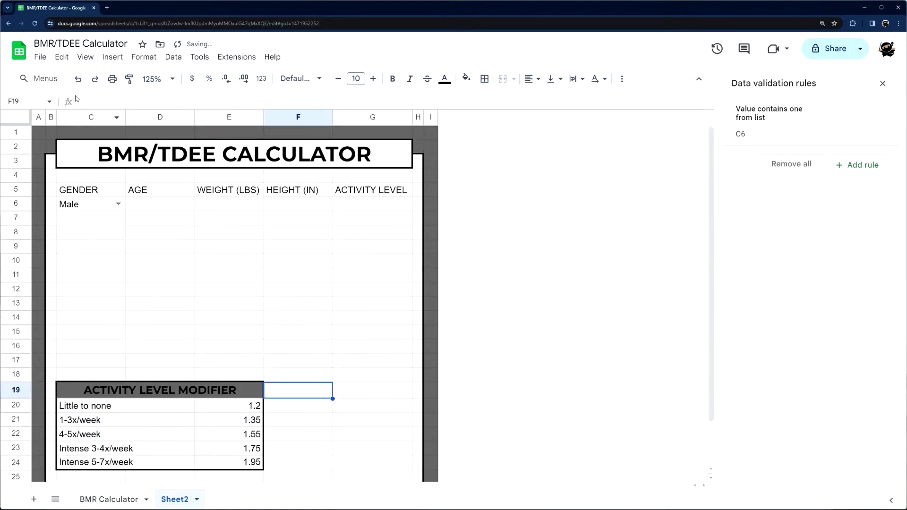
pyautogui.click(85, 502)
pyautogui.moveTo(318, 345); pyautogui.dragTo(395, 418)
pyautogui.click(176, 499)
pyautogui.click(85, 57)
pyautogui.moveTo(102, 74)
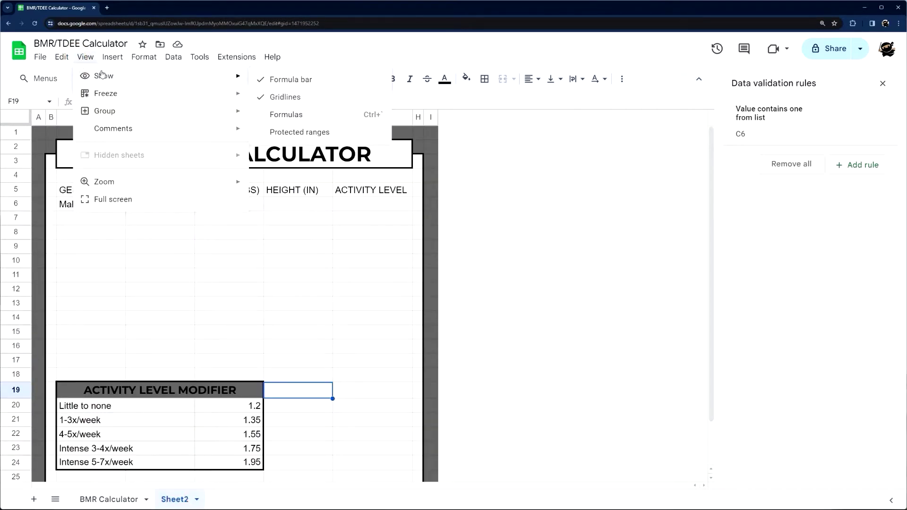
pyautogui.click(312, 97)
pyautogui.scroll(-1, 289, 297)
pyautogui.scroll(1, 286, 305)
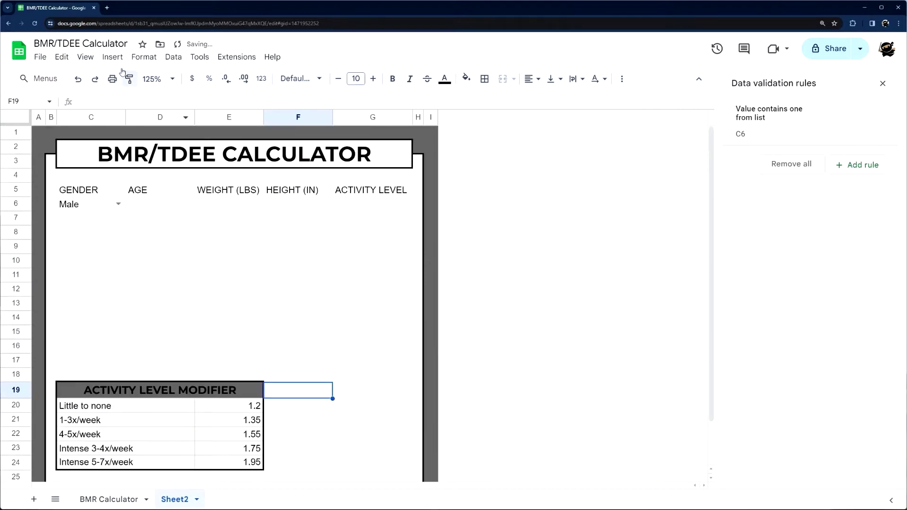
pyautogui.click(97, 57)
pyautogui.moveTo(102, 73)
pyautogui.click(284, 98)
# Copy the BMR (Mifflin-St.Jeor-Formula) heading from the BMR Calculator sheet into Sheet2's C8 without its formatting.
pyautogui.click(153, 204)
pyautogui.hotkey('ctrl', 'shift', 'Right')
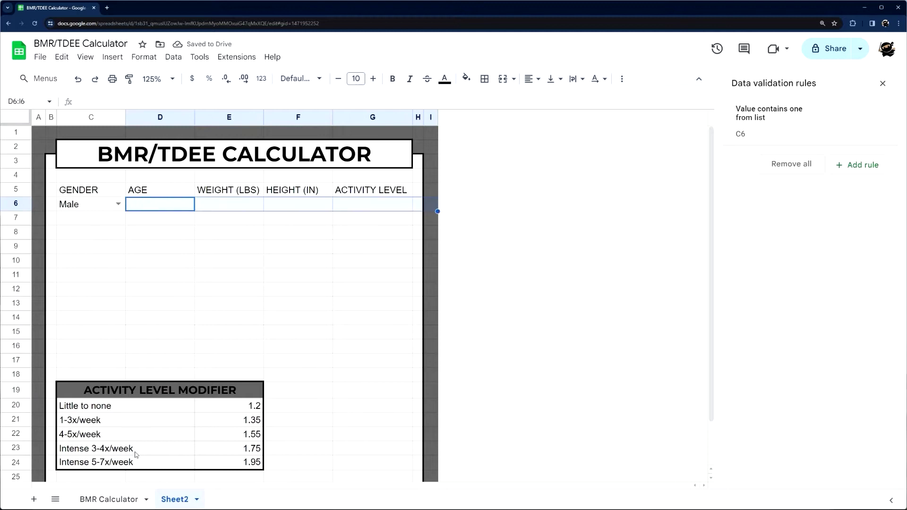
pyautogui.click(113, 503)
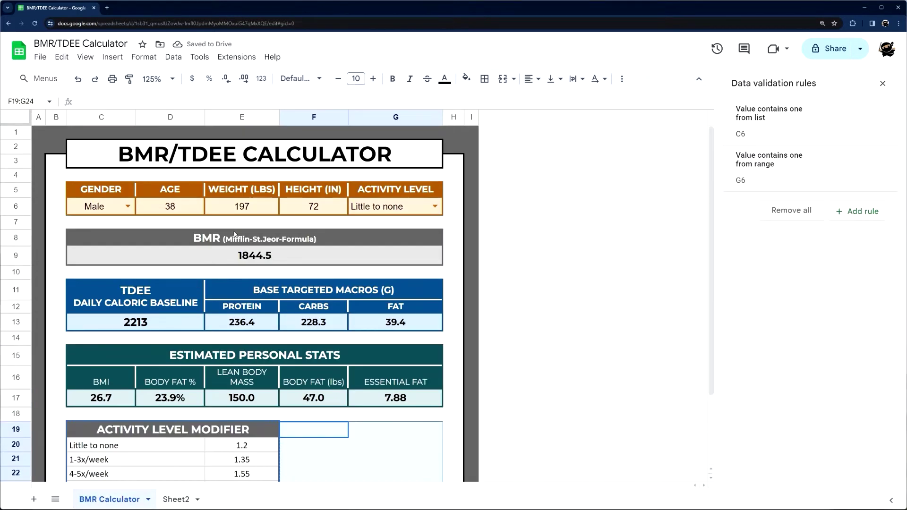
pyautogui.click(163, 501)
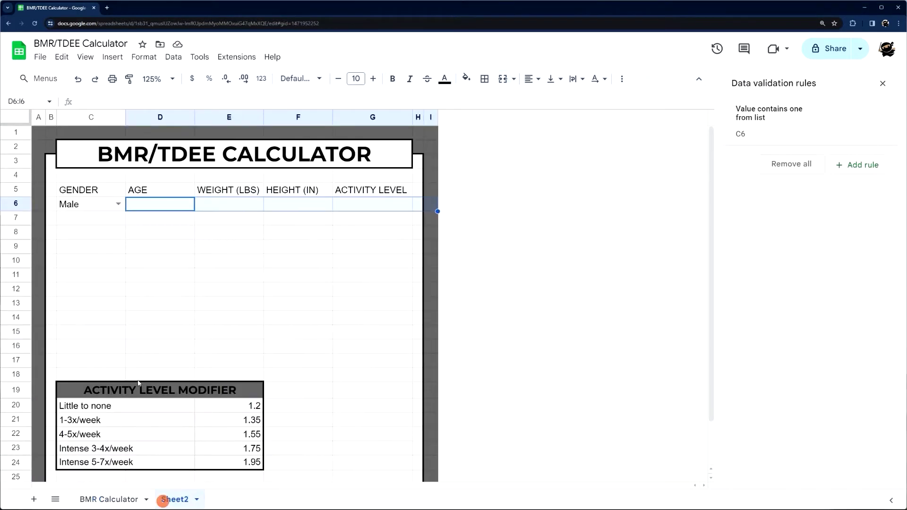
pyautogui.click(101, 221)
pyautogui.click(101, 229)
pyautogui.hotkey('ctrl', 'v')
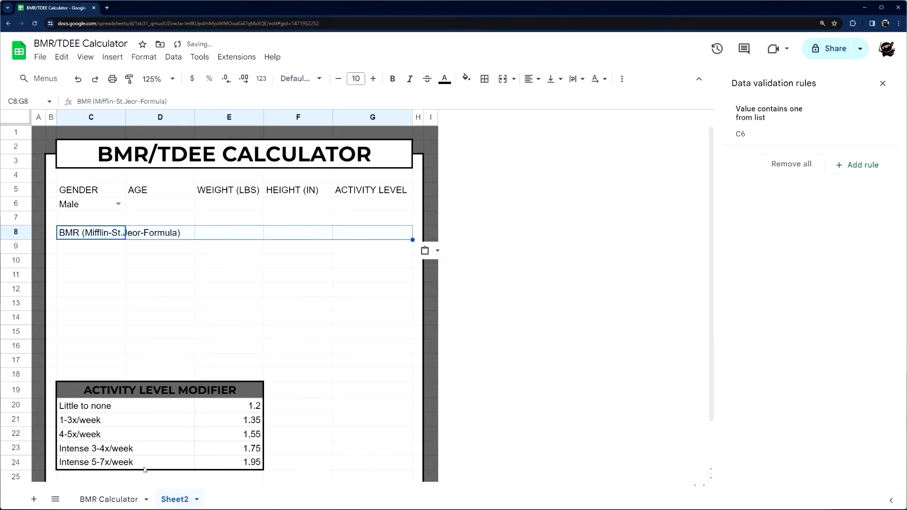
# Examine the BMR formula, TDEE, base targeted macros and estimated personal stats sections on the BMR Calculator sheet.
pyautogui.click(132, 502)
pyautogui.click(277, 258)
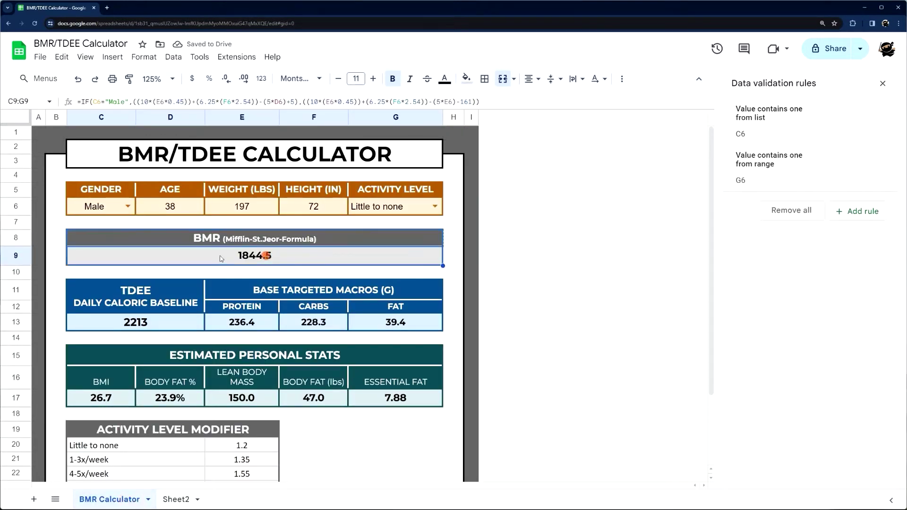
pyautogui.click(140, 301)
pyautogui.scroll(-2, 172, 219)
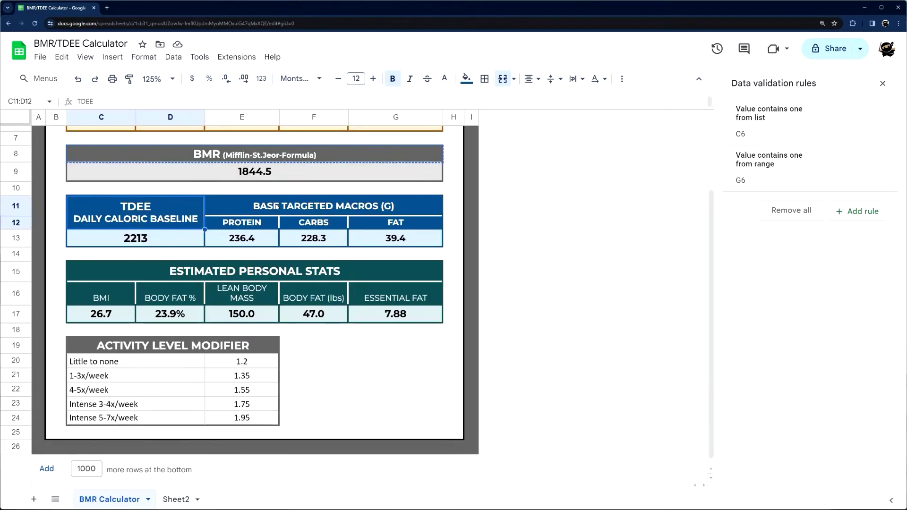
pyautogui.scroll(1, 173, 220)
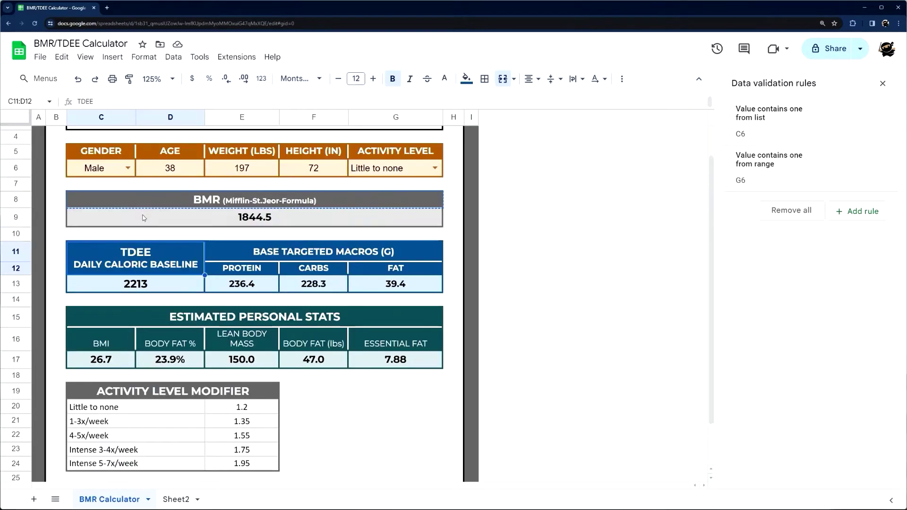
pyautogui.click(285, 254)
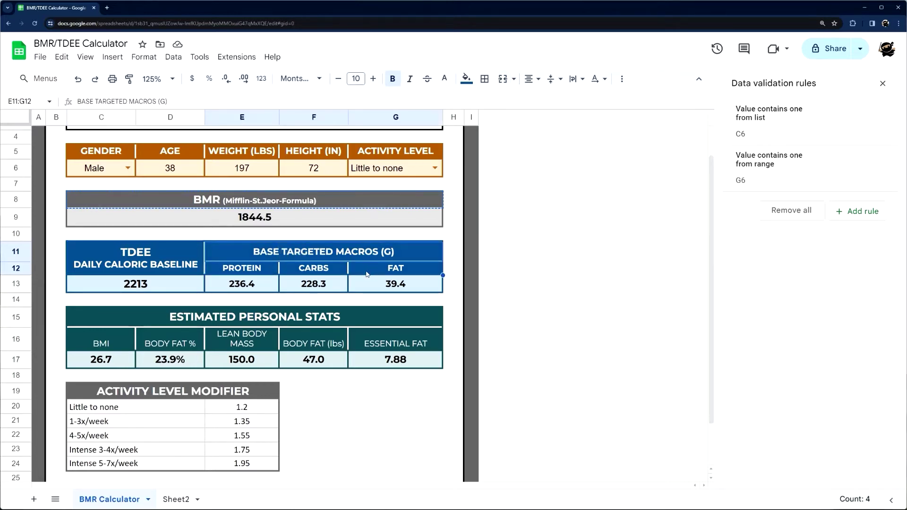
pyautogui.scroll(-1, 283, 312)
pyautogui.click(214, 276)
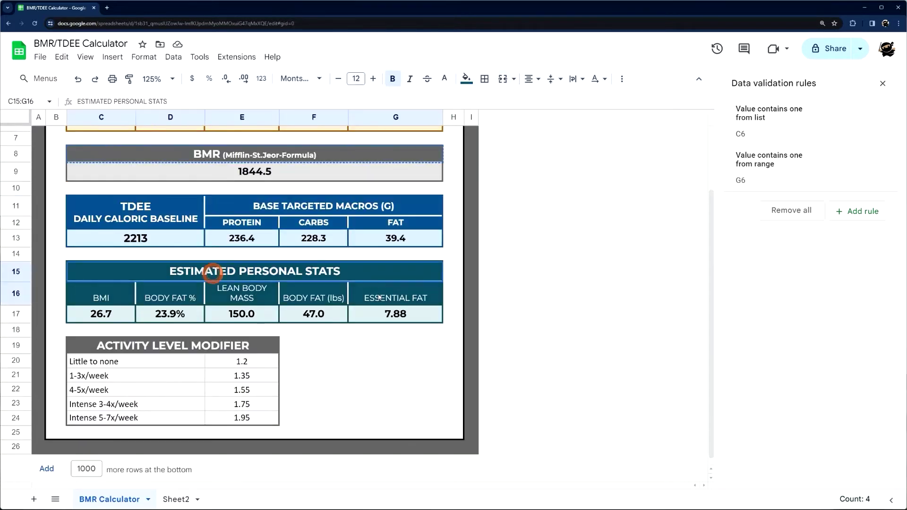
pyautogui.scroll(2, 378, 299)
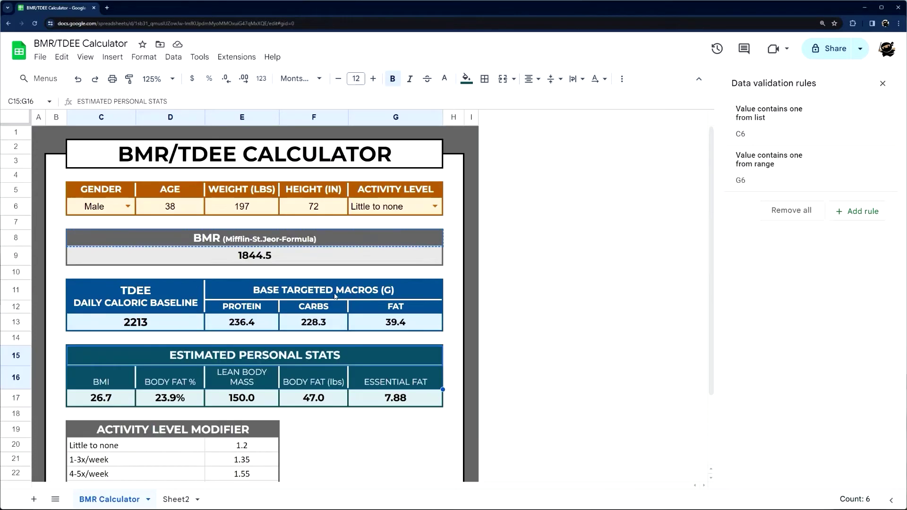
# Enter the heading TDEE with DAILY CALORIC BASELINE on a second line in Sheet2's cell C11.
pyautogui.click(140, 297)
pyautogui.doubleClick(115, 105)
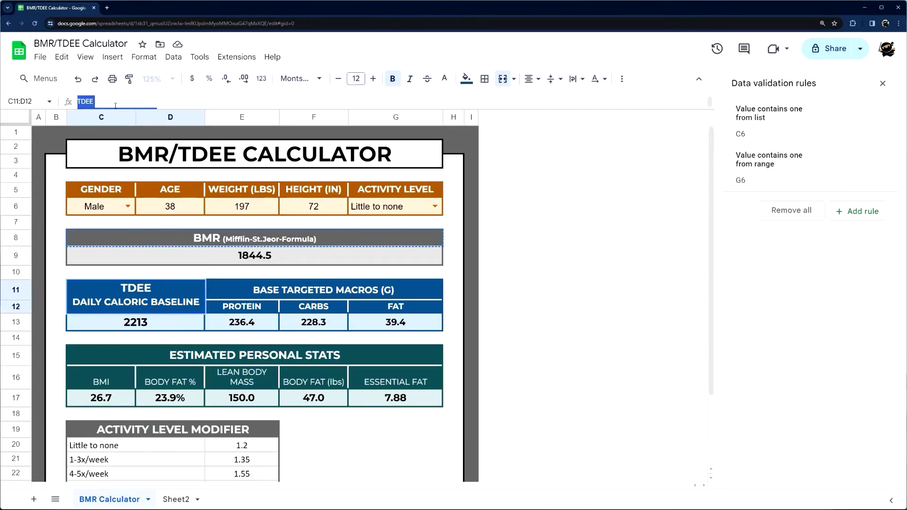
pyautogui.click(173, 499)
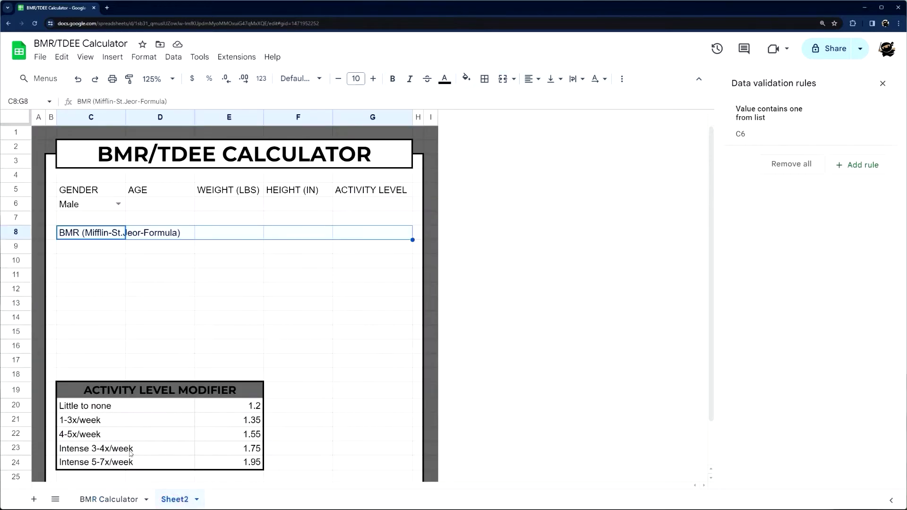
pyautogui.click(127, 501)
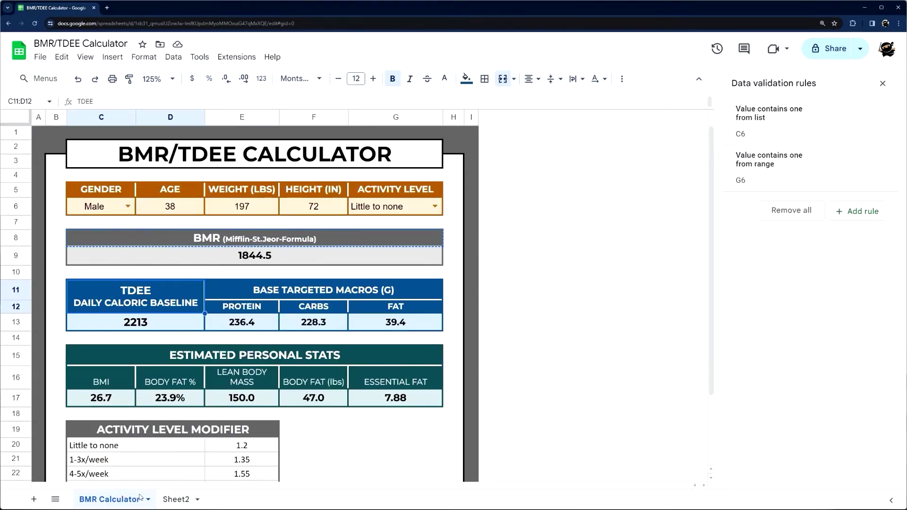
pyautogui.click(174, 499)
pyautogui.click(78, 274)
pyautogui.write('TDEE DAILY CALORIC BASELINE')
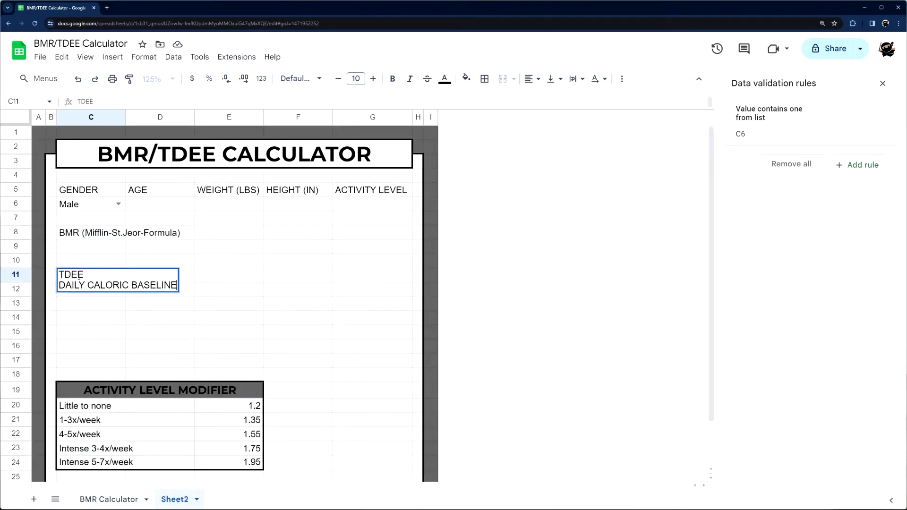
pyautogui.press('Return')
pyautogui.click(79, 280)
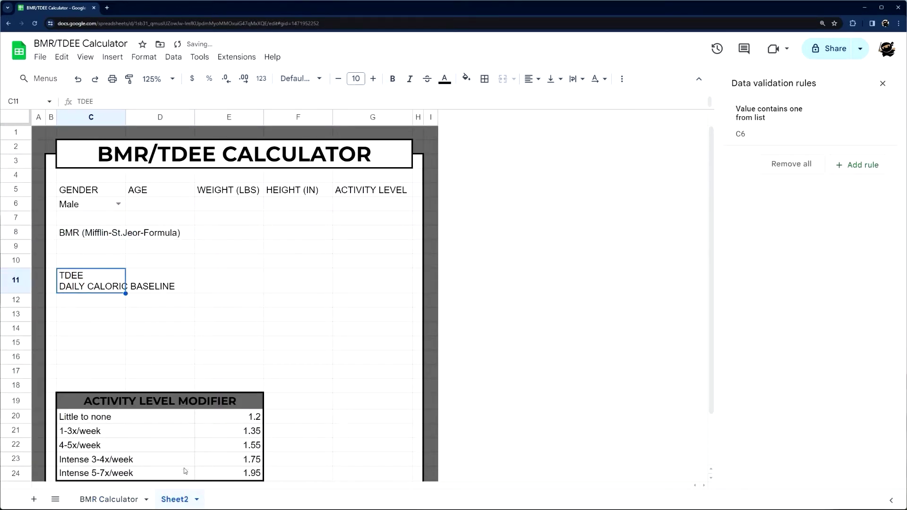
# Check which cells the TDEE heading spans on the BMR Calculator sheet and merge C11:D12 on Sheet2.
pyautogui.click(128, 500)
pyautogui.moveTo(15, 290); pyautogui.dragTo(22, 308)
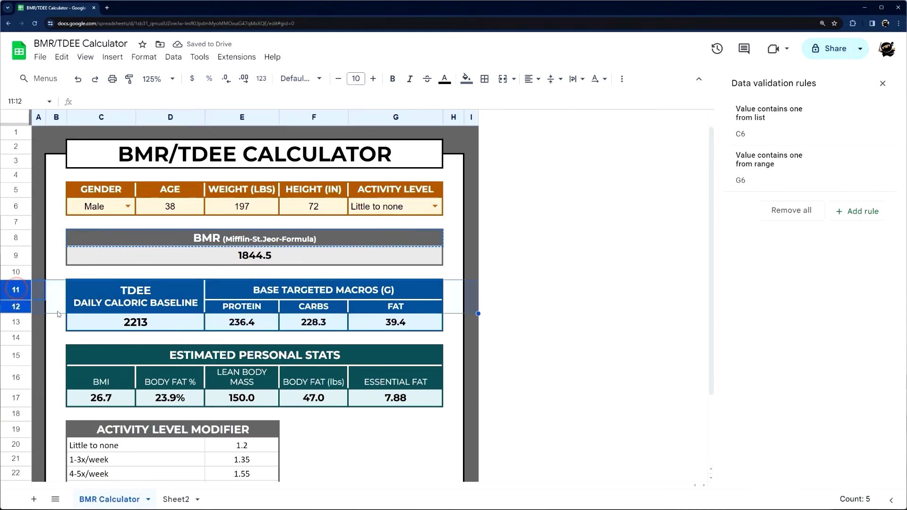
pyautogui.moveTo(170, 117); pyautogui.dragTo(102, 117)
pyautogui.click(150, 293)
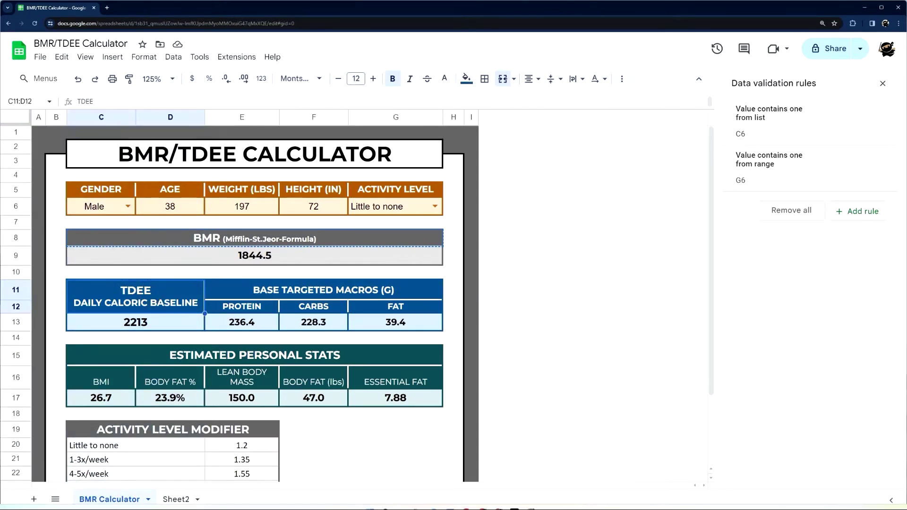
pyautogui.click(176, 499)
pyautogui.moveTo(101, 280); pyautogui.dragTo(153, 301)
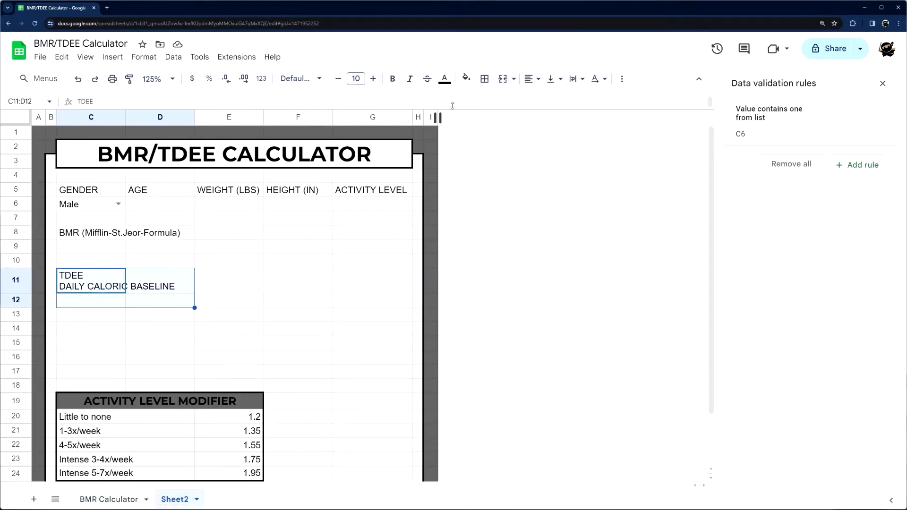
pyautogui.click(503, 80)
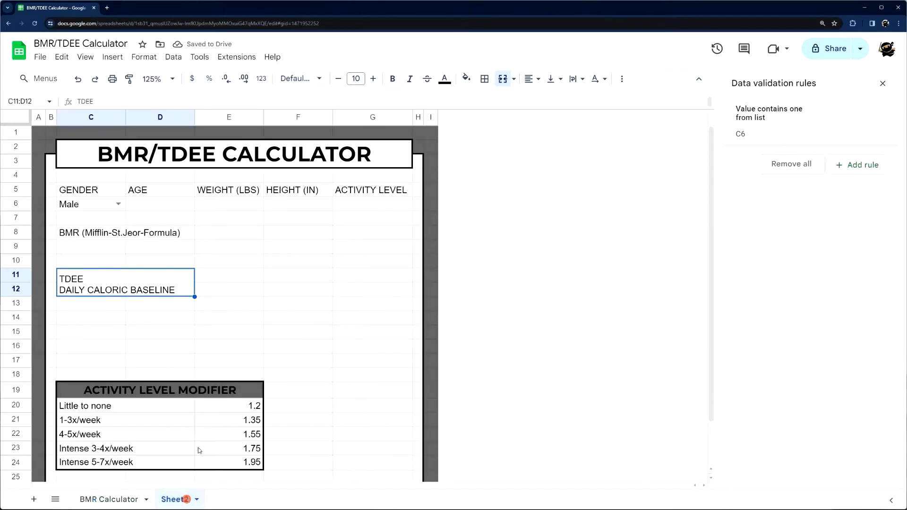
# Enter the heading BASE TARGETED MACROS (G) in E11 and merge it across E11:G11.
pyautogui.click(229, 279)
pyautogui.write('BASE TARGETED MACROS (G)')
pyautogui.moveTo(273, 312); pyautogui.dragTo(273, 302)
pyautogui.click(247, 274)
pyautogui.hotkey('shift', 'Right')
pyautogui.hotkey('shift', 'Right')
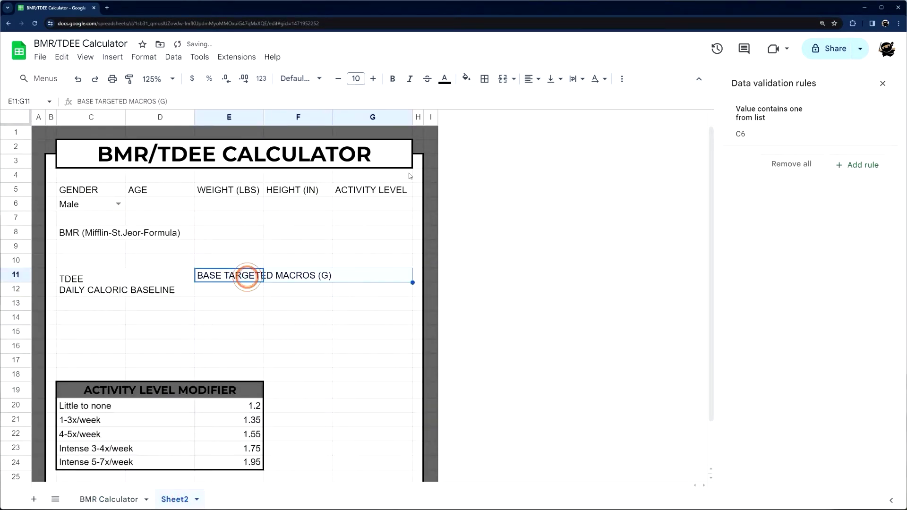
pyautogui.click(504, 80)
# Copy the PROTEIN, CARBS and FAT headers from the BMR Calculator sheet into Sheet2's E12:G12 without their formatting.
pyautogui.click(120, 494)
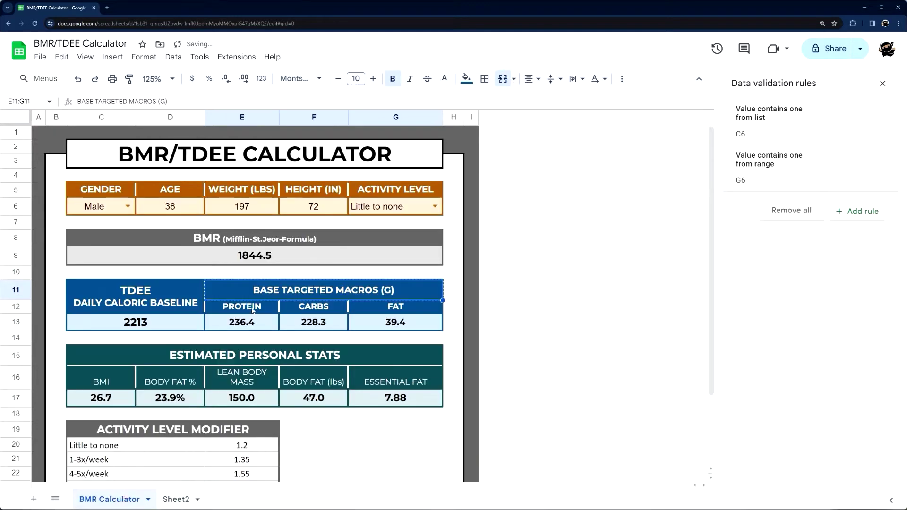
pyautogui.moveTo(251, 306); pyautogui.dragTo(375, 310)
pyautogui.hotkey('ctrl', 'c')
pyautogui.click(176, 499)
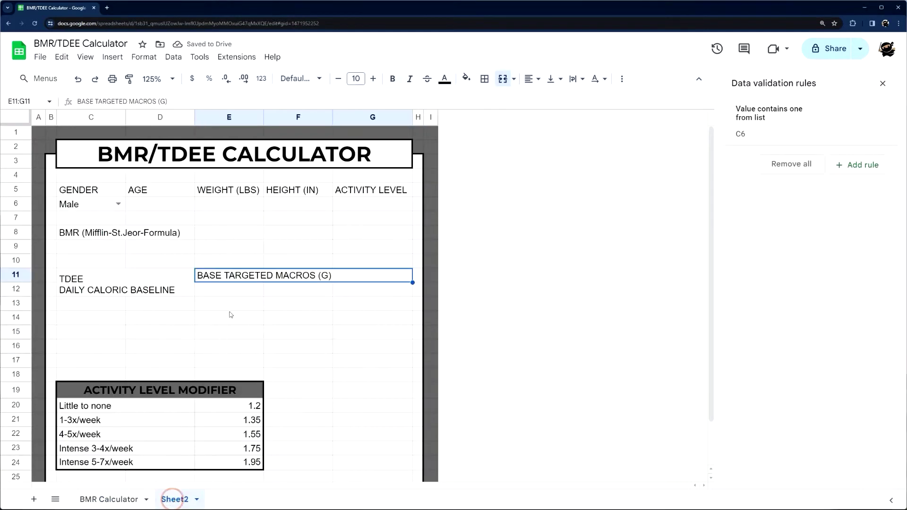
pyautogui.click(251, 291)
pyautogui.click(264, 321)
pyautogui.click(251, 290)
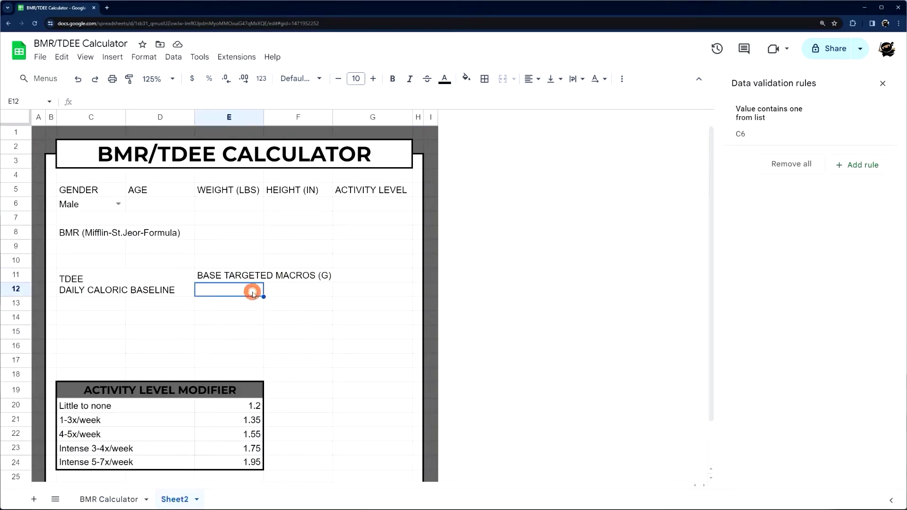
pyautogui.hotkey('ctrl', 'v')
# Center the PROTEIN, CARBS and FAT headers horizontally in E12:G12.
pyautogui.click(529, 78)
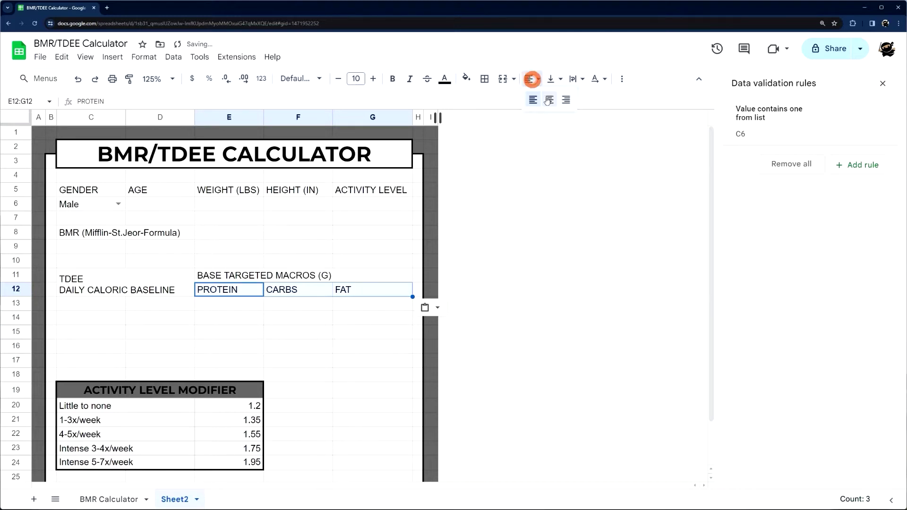
pyautogui.click(544, 97)
pyautogui.click(322, 306)
# Copy the ESTIMATED PERSONAL STATS heading from the BMR Calculator sheet into Sheet2's C15 without its formatting.
pyautogui.click(122, 499)
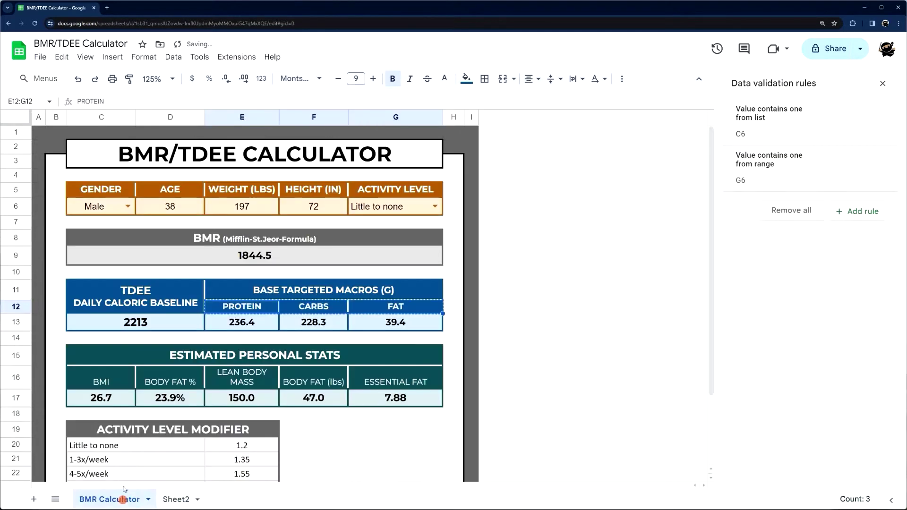
pyautogui.scroll(-1, 222, 345)
pyautogui.click(223, 310)
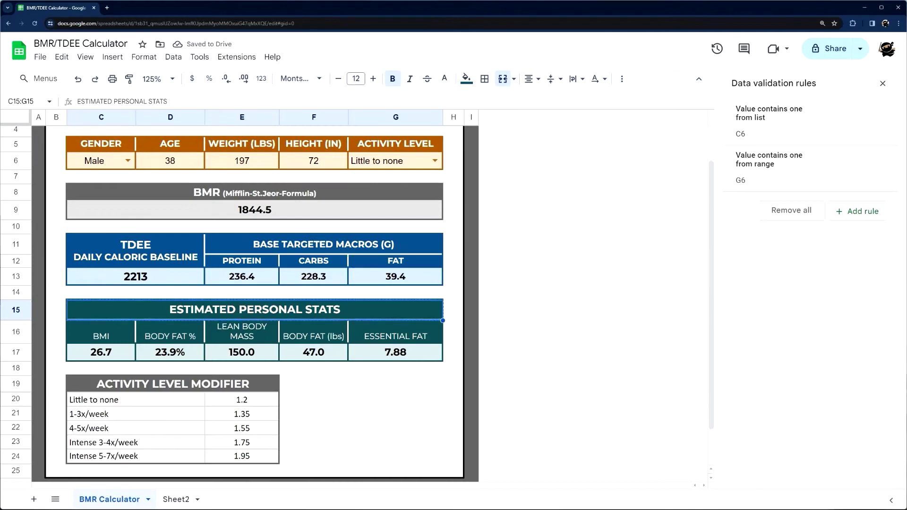
pyautogui.click(173, 500)
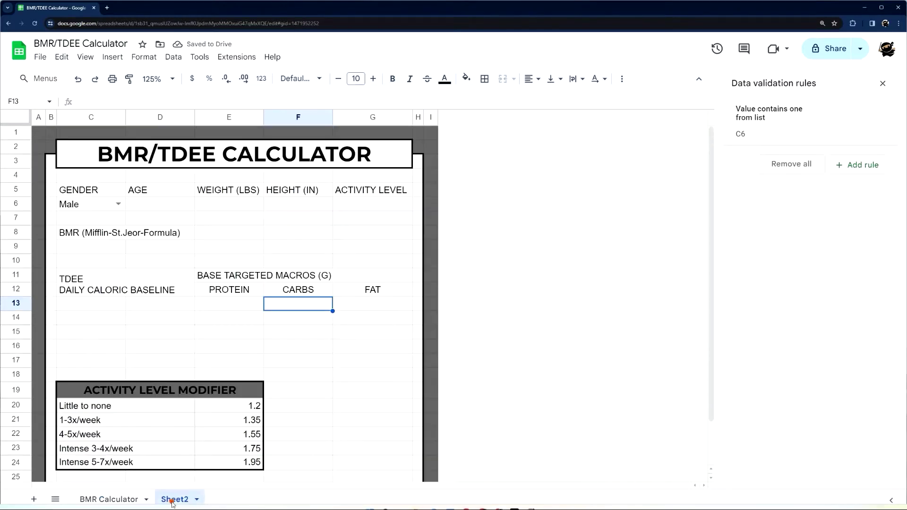
pyautogui.click(94, 331)
pyautogui.hotkey('ctrl', 'v')
pyautogui.click(121, 359)
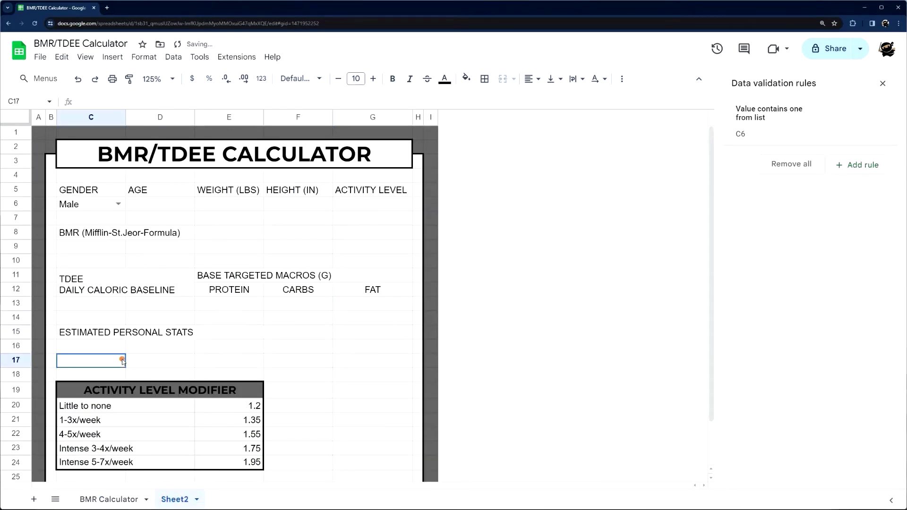
# Copy the BMI to ESSENTIAL FAT headers from the BMR Calculator sheet into Sheet2's C16:G16 without their formatting.
pyautogui.click(118, 504)
pyautogui.press('Down')
pyautogui.hotkey('shift', 'Right')
pyautogui.hotkey('shift', 'Right')
pyautogui.hotkey('shift', 'Right')
pyautogui.hotkey('shift', 'Right')
pyautogui.hotkey('ctrl', 'c')
pyautogui.click(173, 498)
pyautogui.click(101, 347)
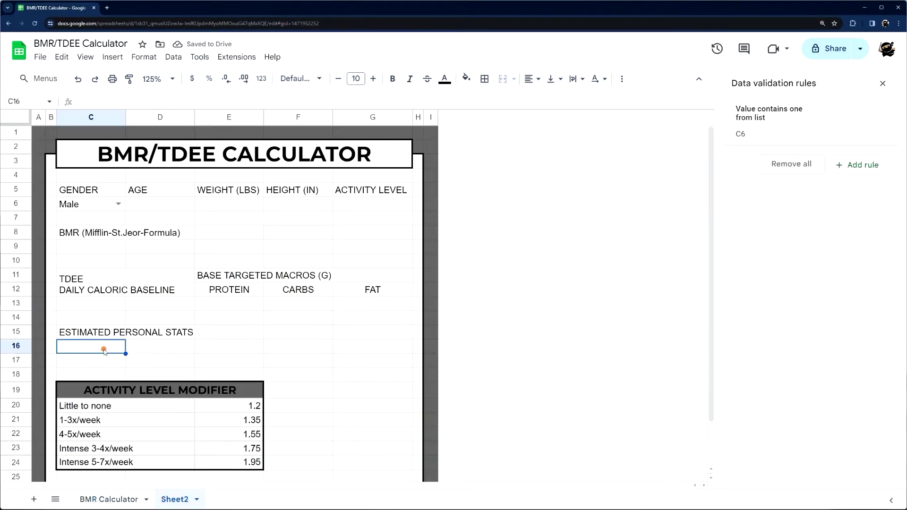
pyautogui.click(152, 365)
pyautogui.rightClick(88, 346)
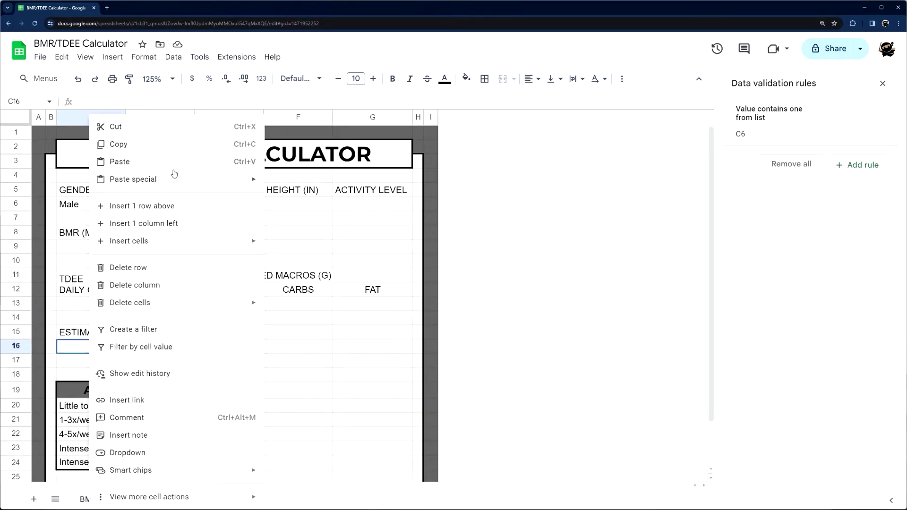
pyautogui.moveTo(263, 185)
pyautogui.click(292, 183)
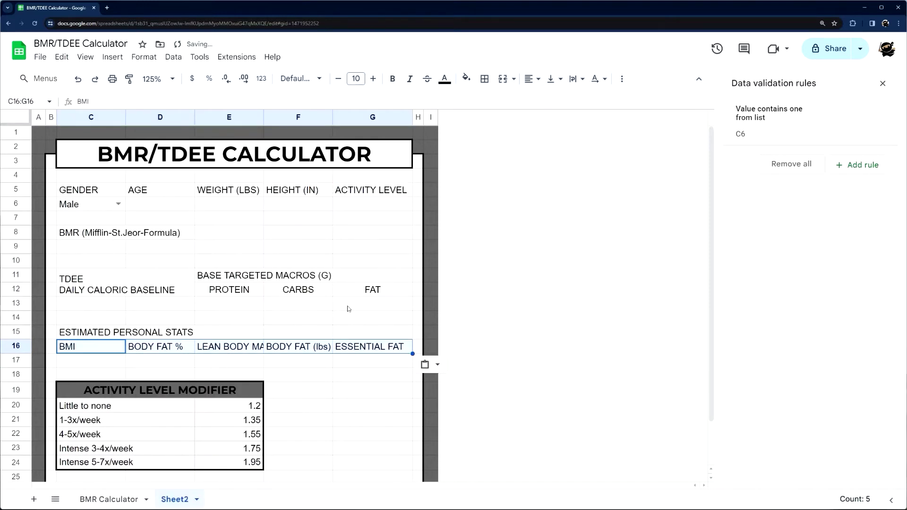
# Center the personal stats headers horizontally in C16:G16.
pyautogui.click(532, 79)
pyautogui.click(545, 99)
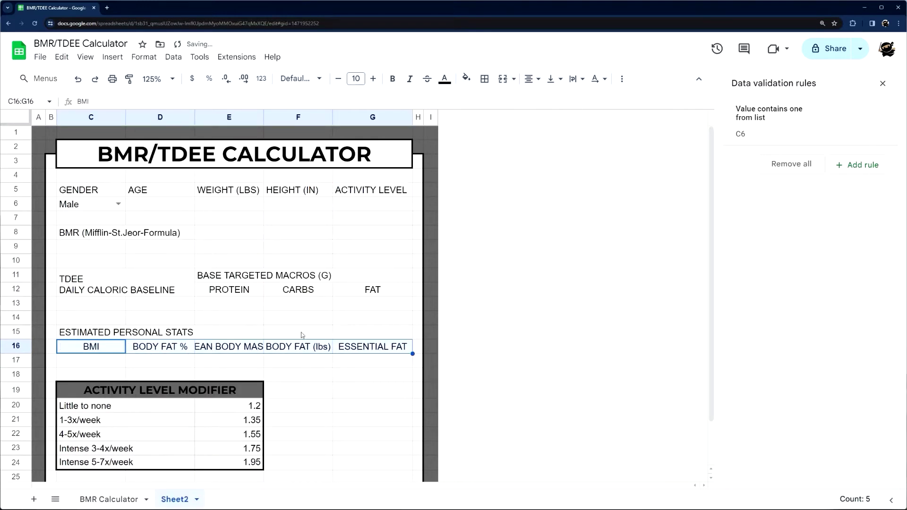
pyautogui.click(344, 386)
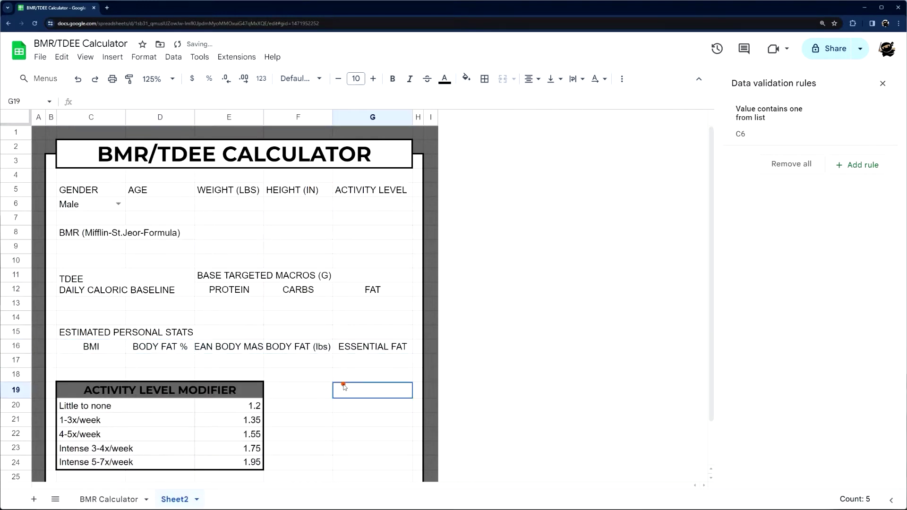
# Turn on text wrapping for the whole of row 16.
pyautogui.click(31, 345)
pyautogui.click(575, 79)
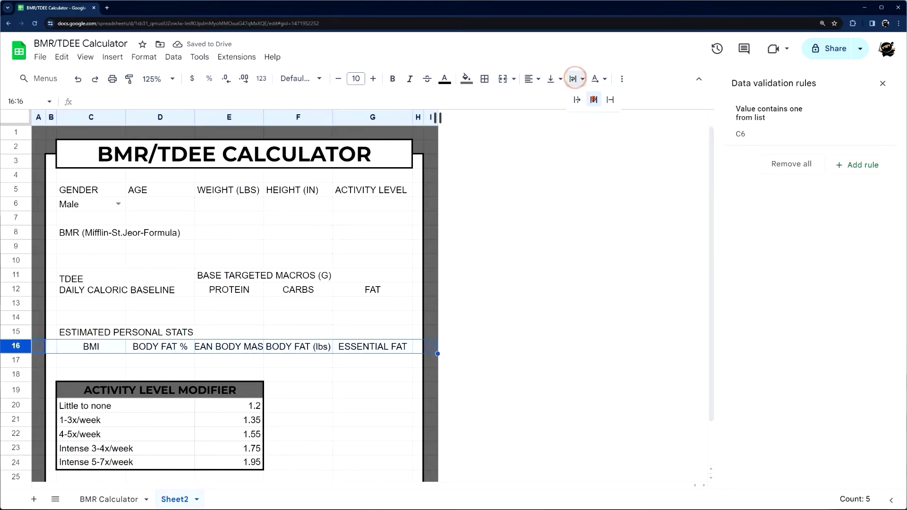
pyautogui.click(592, 99)
pyautogui.click(377, 395)
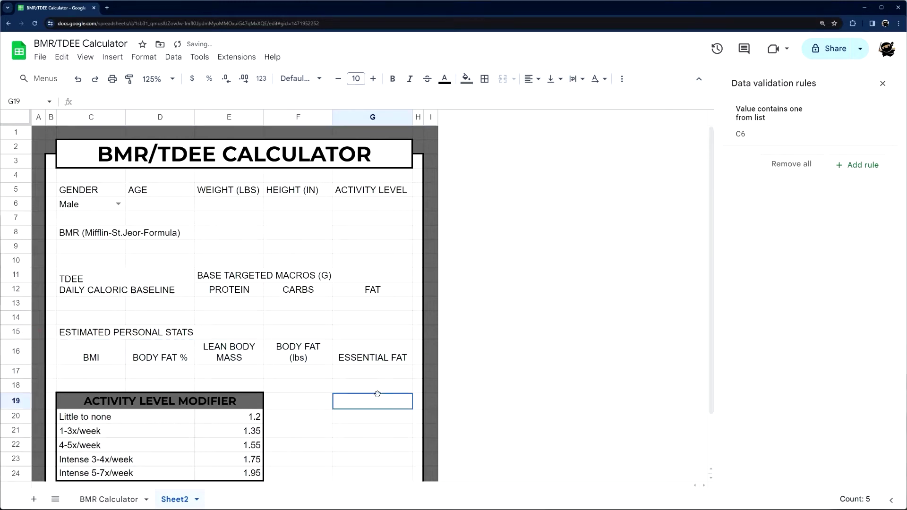
# Merge the ESTIMATED PERSONAL STATS heading across C15:G15 and center it horizontally.
pyautogui.click(107, 332)
pyautogui.hotkey('shift', 'Right')
pyautogui.hotkey('shift', 'Right')
pyautogui.hotkey('shift', 'Right')
pyautogui.hotkey('shift', 'Right')
pyautogui.click(503, 79)
pyautogui.click(525, 79)
pyautogui.click(548, 101)
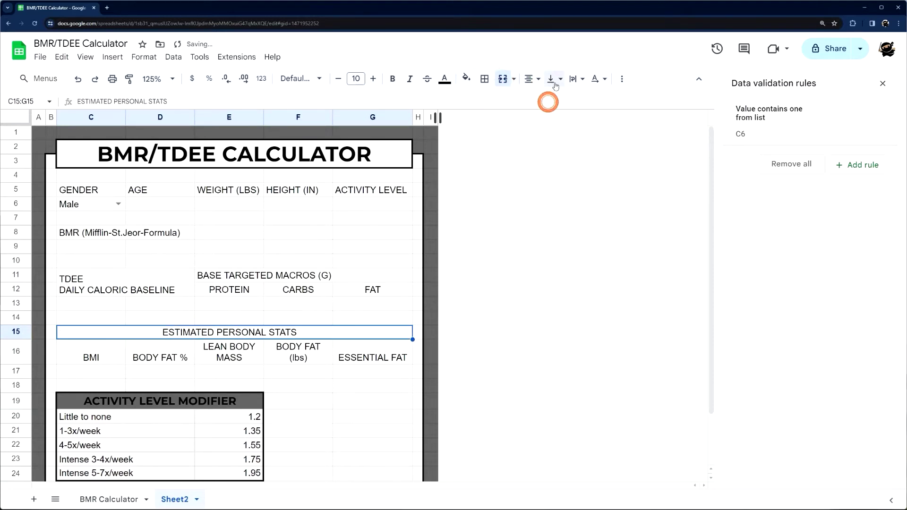
# Center the BASE TARGETED MACROS (G) heading horizontally in the merged cell E11:G11.
pyautogui.click(234, 276)
pyautogui.hotkey('shift', 'Right')
pyautogui.hotkey('shift', 'Right')
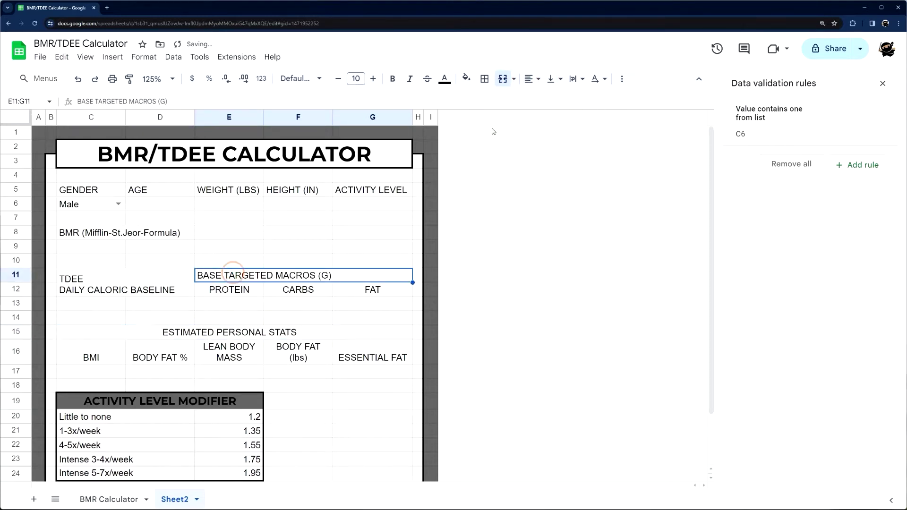
pyautogui.click(502, 79)
# Center the TDEE DAILY CALORIC BASELINE heading both horizontally and vertically in the merged cell C11:D12.
pyautogui.click(128, 283)
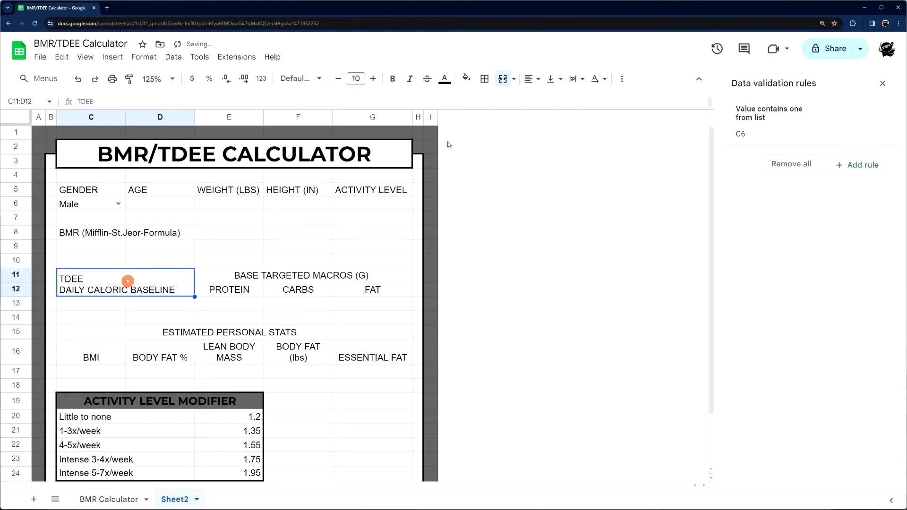
pyautogui.click(529, 79)
pyautogui.click(548, 100)
pyautogui.click(554, 79)
pyautogui.click(556, 99)
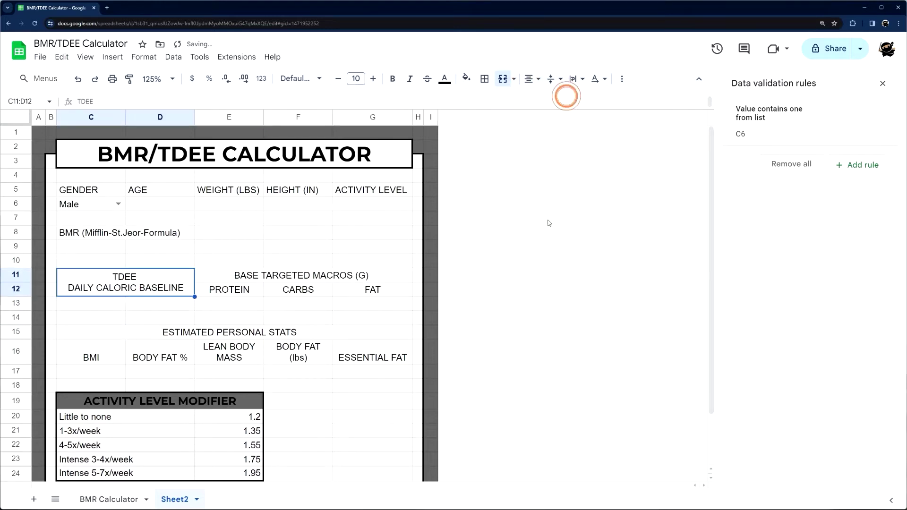
pyautogui.click(547, 222)
# Merge the BMR heading across C8:G8 and the result row below it across C9:G9.
pyautogui.moveTo(92, 232); pyautogui.dragTo(378, 232)
pyautogui.click(502, 80)
pyautogui.moveTo(102, 247); pyautogui.dragTo(378, 247)
pyautogui.click(502, 80)
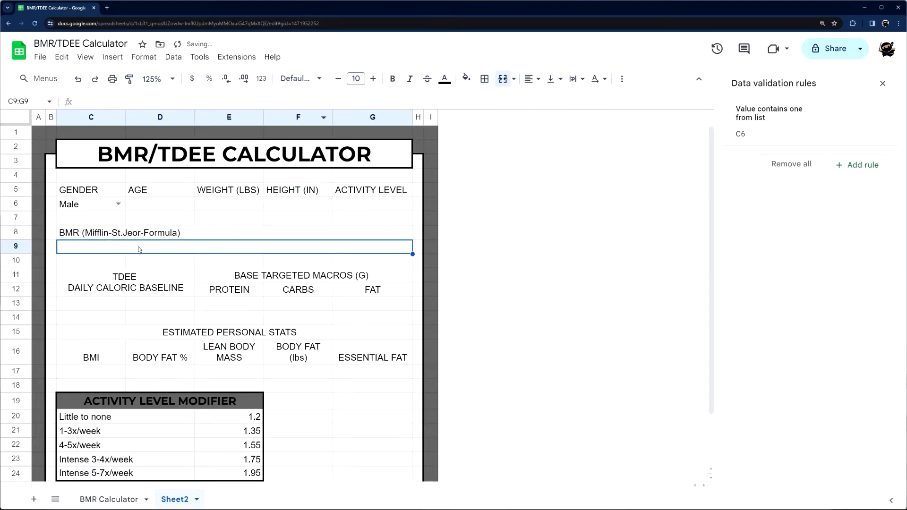
# Center the merged BMR heading and result cells C8:G9 horizontally.
pyautogui.moveTo(141, 235); pyautogui.dragTo(174, 246)
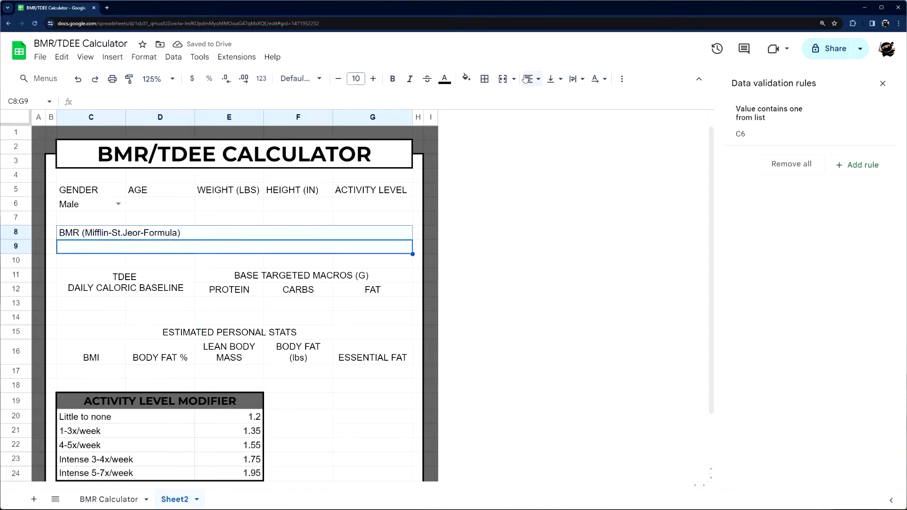
pyautogui.click(538, 79)
pyautogui.click(548, 97)
pyautogui.click(528, 201)
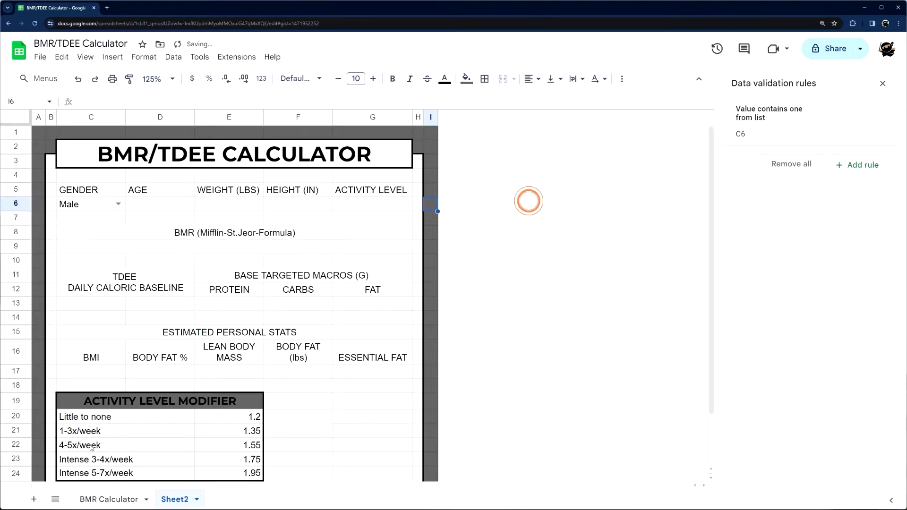
# Check the header colors on the BMR Calculator sheet and give Sheet2's C5:G5 a dark orange fill with white text.
pyautogui.click(108, 501)
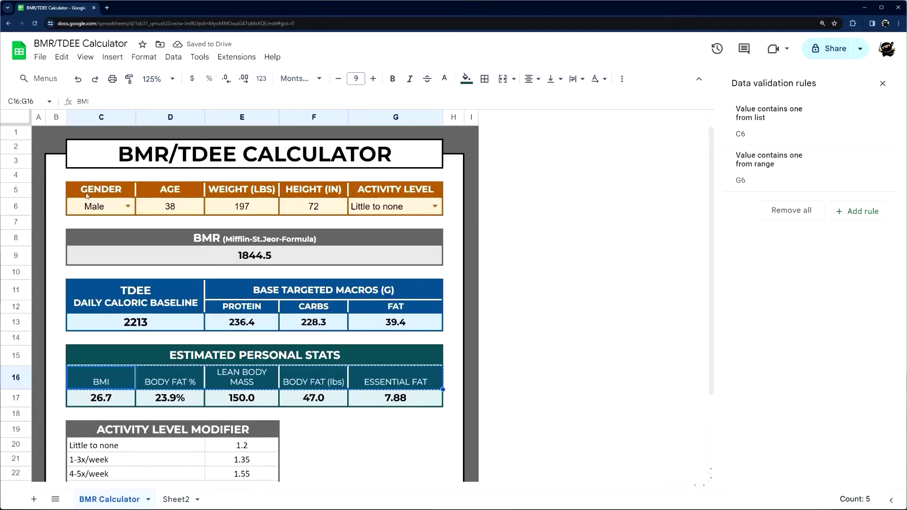
pyautogui.click(175, 499)
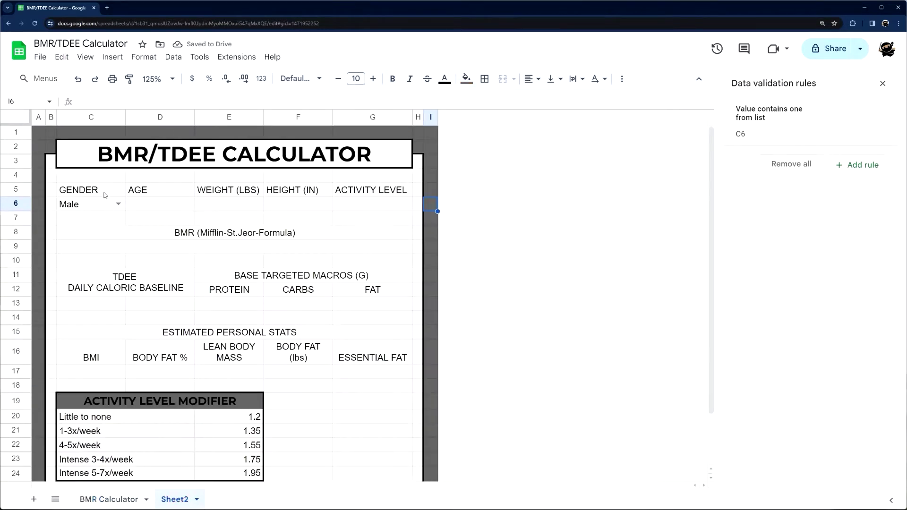
pyautogui.moveTo(103, 192); pyautogui.dragTo(385, 192)
pyautogui.click(463, 80)
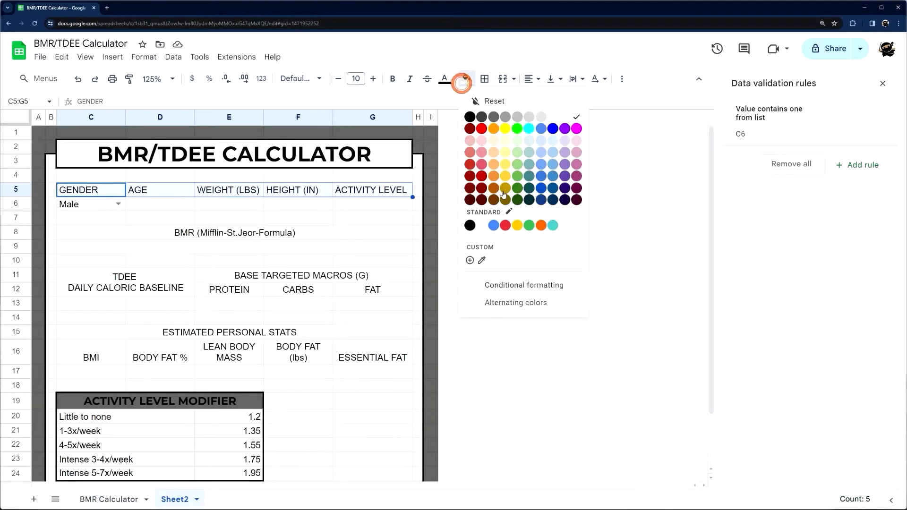
pyautogui.click(493, 191)
pyautogui.click(443, 78)
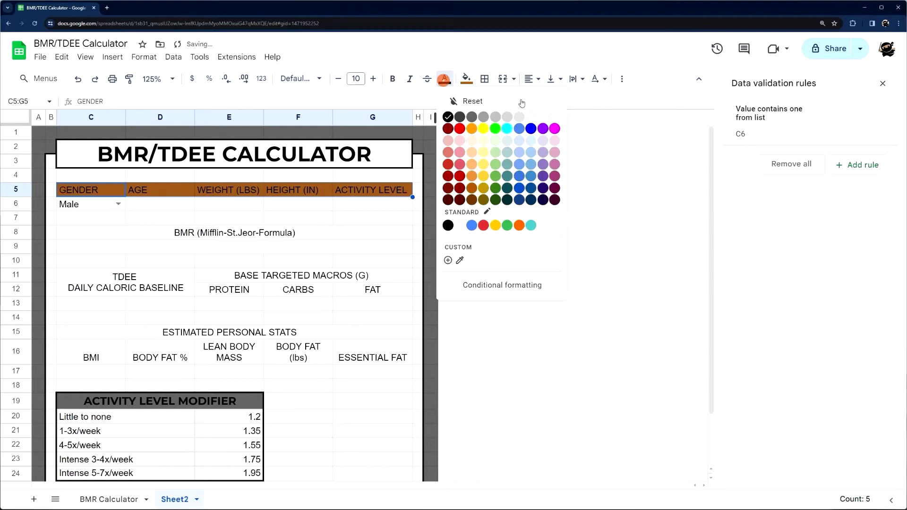
pyautogui.click(555, 118)
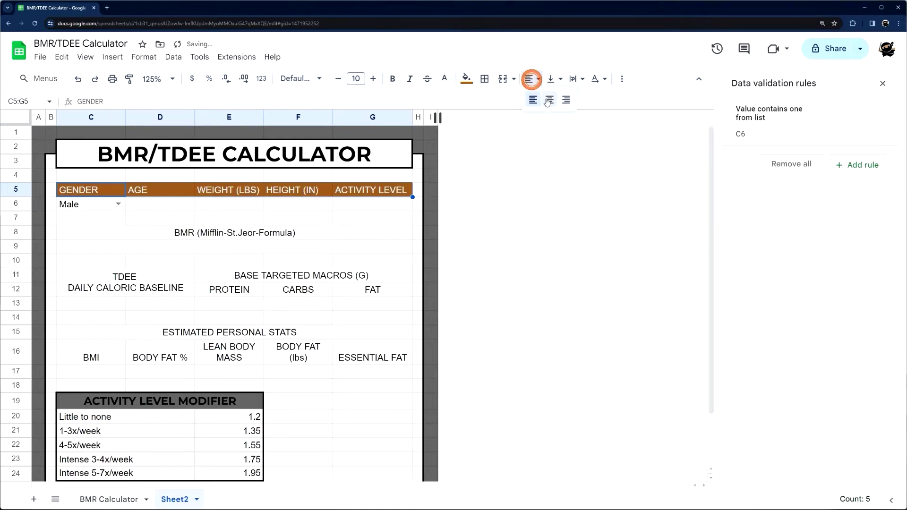
# Center the input headers in C5:G5 and set them in bold Montserrat.
pyautogui.click(302, 79)
pyautogui.click(307, 187)
pyautogui.click(392, 81)
# Apply dark orange borders to all edges of the input block C5:G6.
pyautogui.moveTo(97, 190); pyautogui.dragTo(373, 204)
pyautogui.click(486, 80)
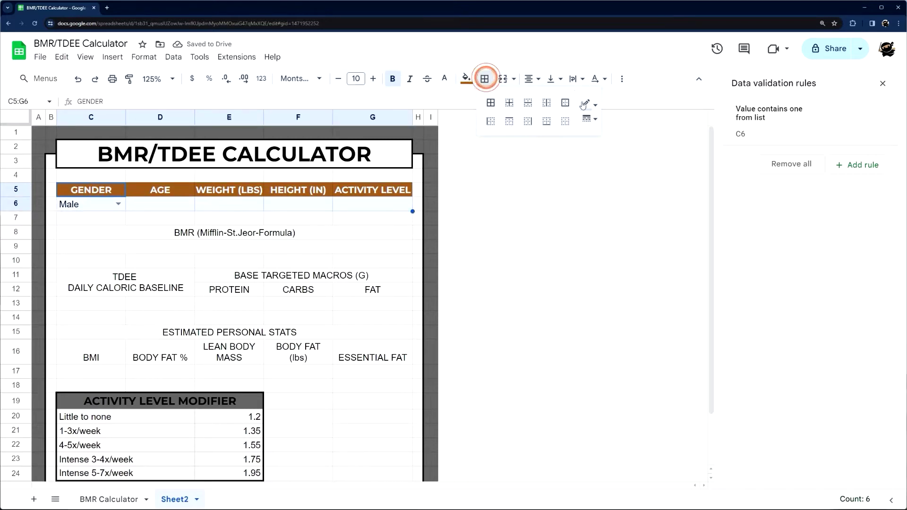
pyautogui.click(585, 103)
pyautogui.click(615, 216)
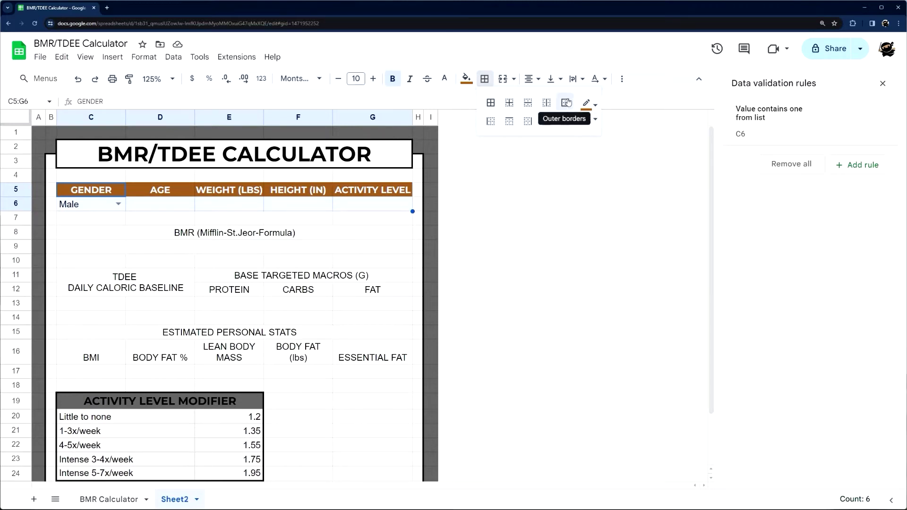
pyautogui.click(490, 106)
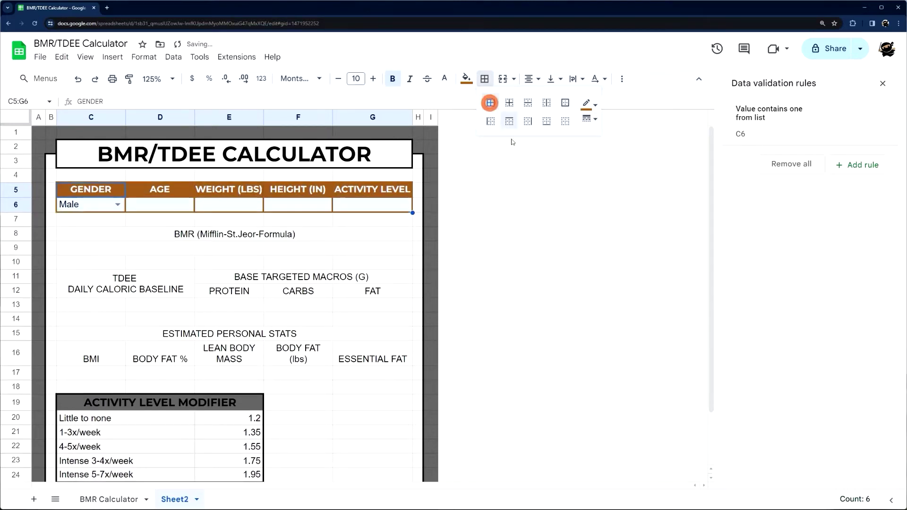
pyautogui.click(522, 206)
# Set the inner vertical borders between the input headers in C5:G5 to white.
pyautogui.click(111, 195)
pyautogui.moveTo(111, 195); pyautogui.dragTo(346, 225)
pyautogui.click(346, 227)
pyautogui.moveTo(106, 189); pyautogui.dragTo(350, 193)
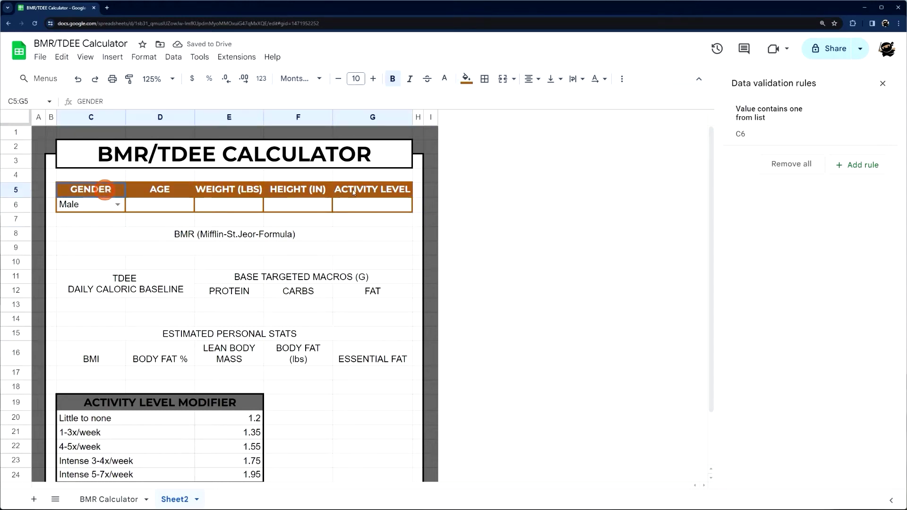
pyautogui.click(485, 80)
pyautogui.click(589, 104)
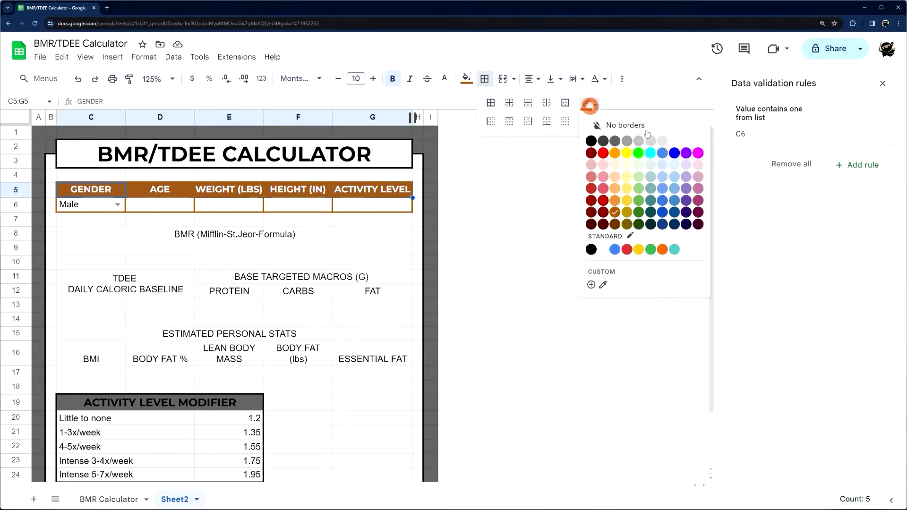
pyautogui.click(698, 141)
pyautogui.click(546, 102)
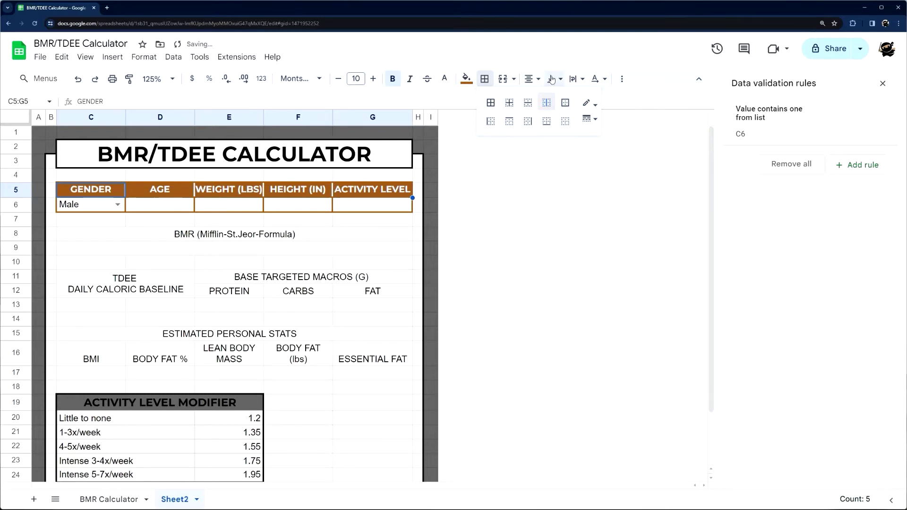
# Turn on text wrapping for the input headers in C5:G5.
pyautogui.click(577, 79)
pyautogui.click(587, 98)
pyautogui.click(391, 271)
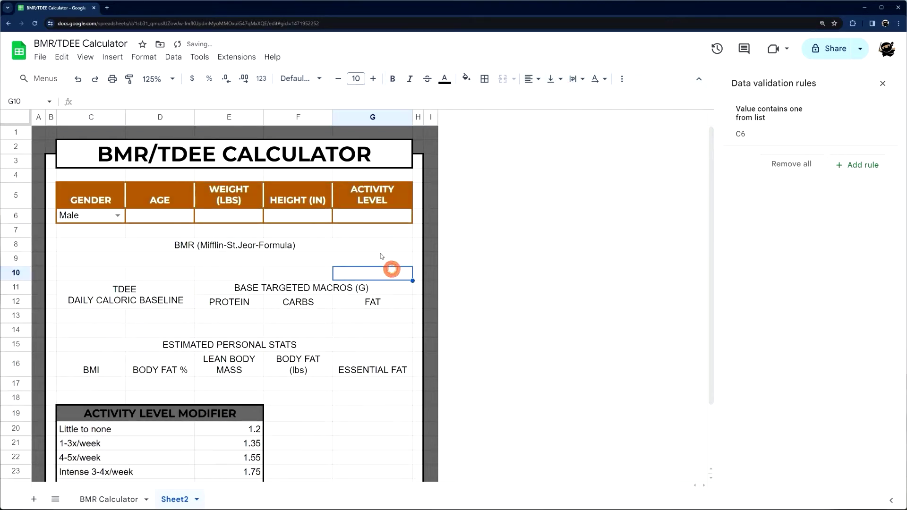
# Widen columns E, F and G so that each input header in row 5 fits on one line.
pyautogui.moveTo(263, 118); pyautogui.dragTo(269, 117)
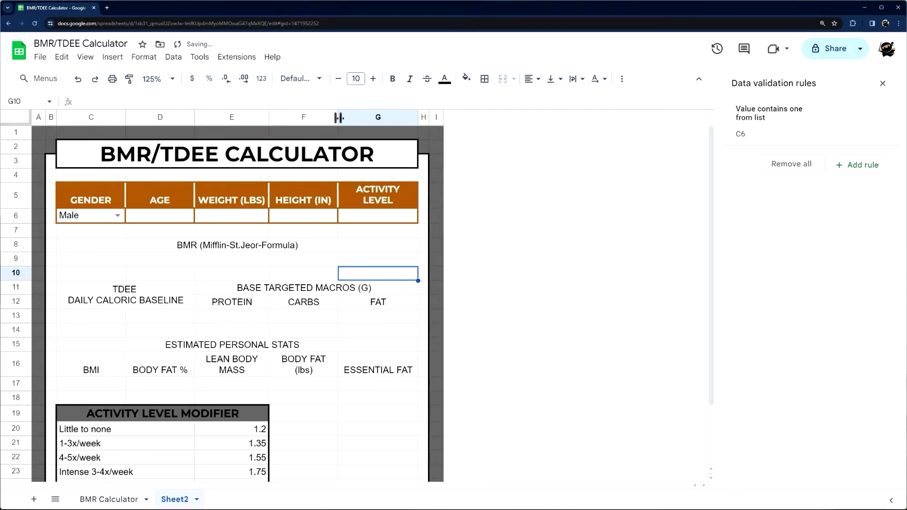
pyautogui.moveTo(338, 118); pyautogui.dragTo(341, 117)
pyautogui.moveTo(421, 118); pyautogui.dragTo(437, 117)
pyautogui.click(475, 194)
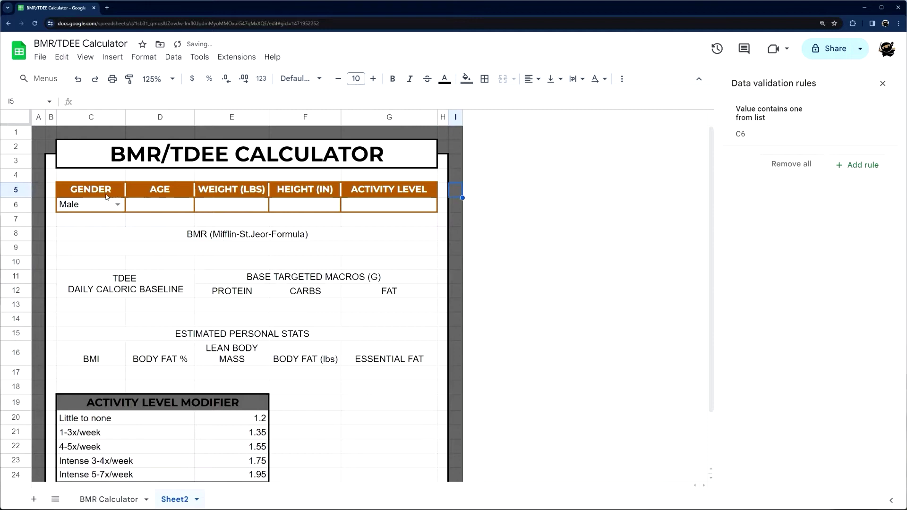
# Fill the input cells C6:G6 with light orange and center their contents horizontally.
pyautogui.click(87, 207)
pyautogui.moveTo(161, 206); pyautogui.dragTo(203, 205)
pyautogui.moveTo(101, 207); pyautogui.dragTo(367, 206)
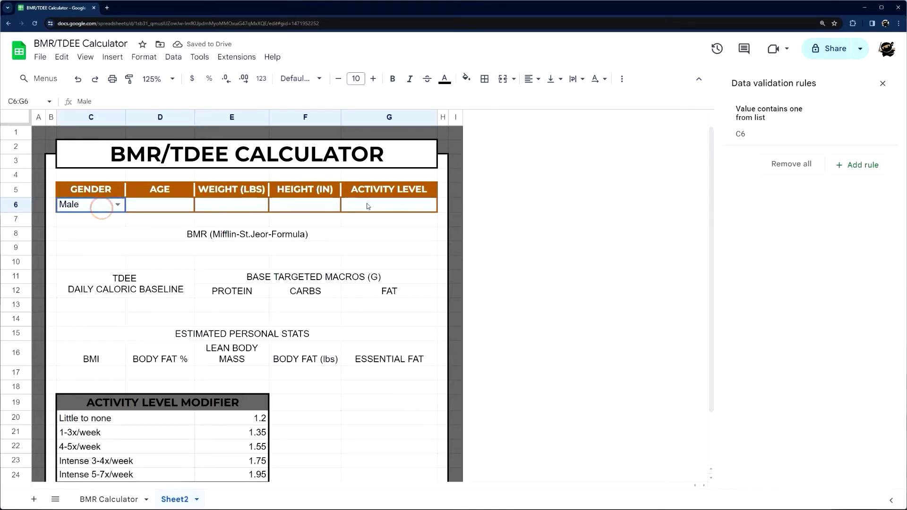
pyautogui.click(464, 79)
pyautogui.click(492, 141)
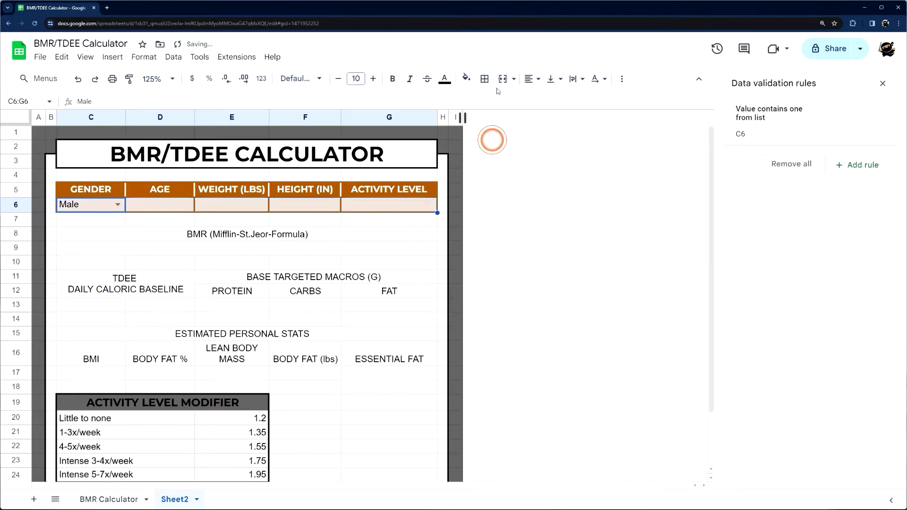
pyautogui.click(529, 79)
pyautogui.click(547, 99)
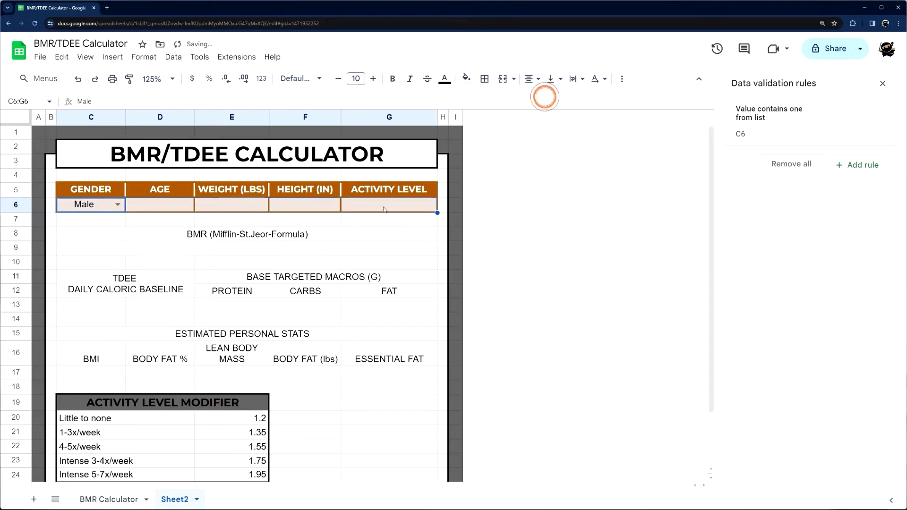
# Add a dropdown validation rule to the activity level input cell G6 that takes its items from a range.
pyautogui.click(381, 204)
pyautogui.scroll(-2, 246, 283)
pyautogui.click(108, 362)
pyautogui.moveTo(109, 361); pyautogui.dragTo(108, 417)
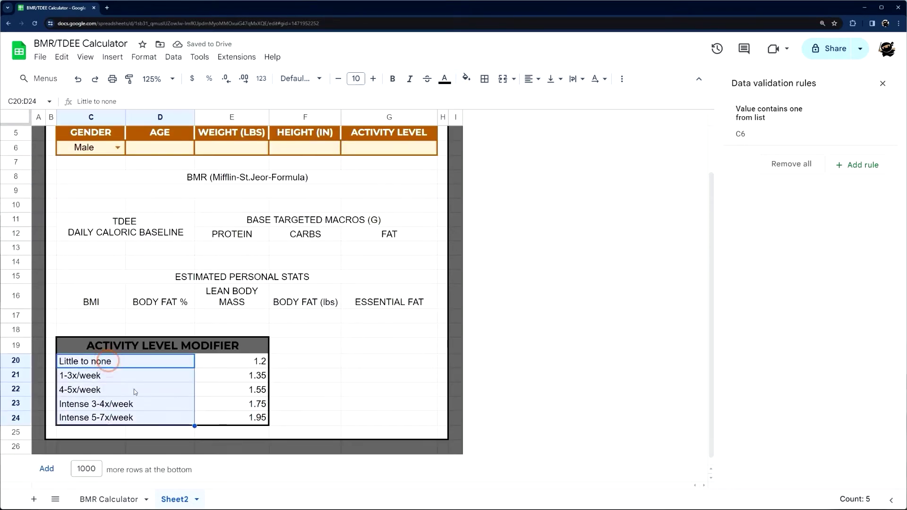
pyautogui.click(361, 148)
pyautogui.scroll(2, 590, 171)
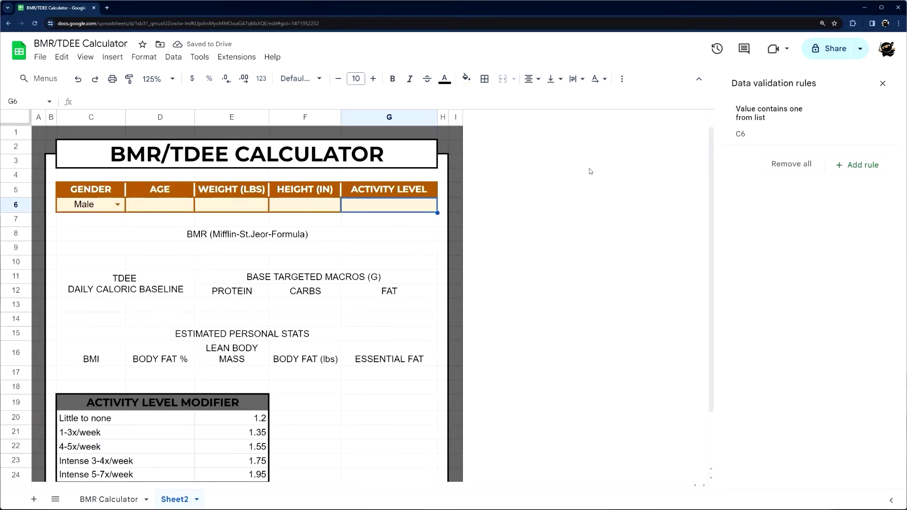
pyautogui.rightClick(357, 210)
pyautogui.click(395, 453)
pyautogui.click(783, 178)
pyautogui.click(779, 194)
pyautogui.click(867, 210)
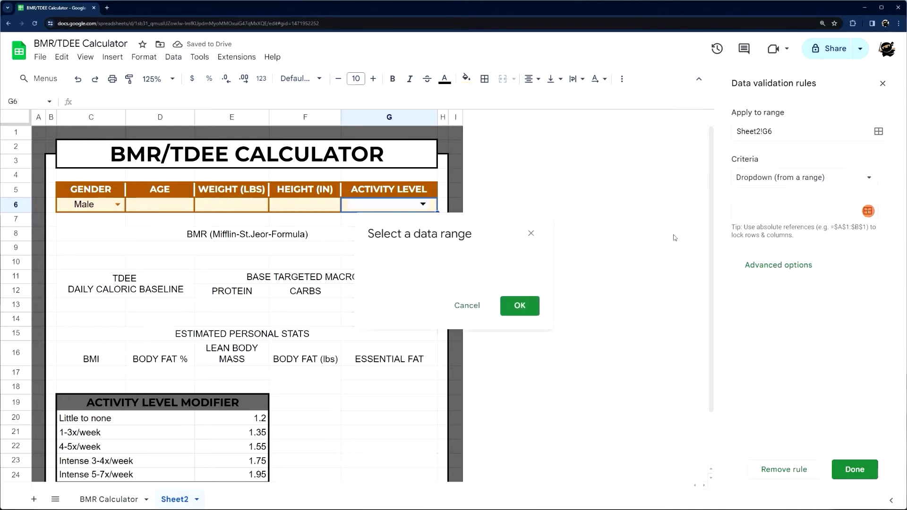
# Use the activity level names in C20:D24 as the source range for the G6 dropdown.
pyautogui.click(473, 269)
pyautogui.scroll(-2, 193, 359)
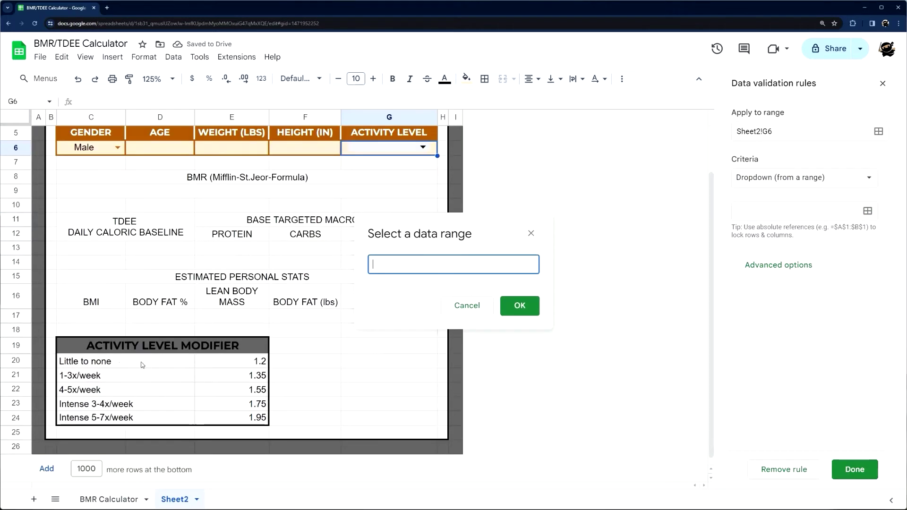
pyautogui.moveTo(94, 365); pyautogui.dragTo(97, 418)
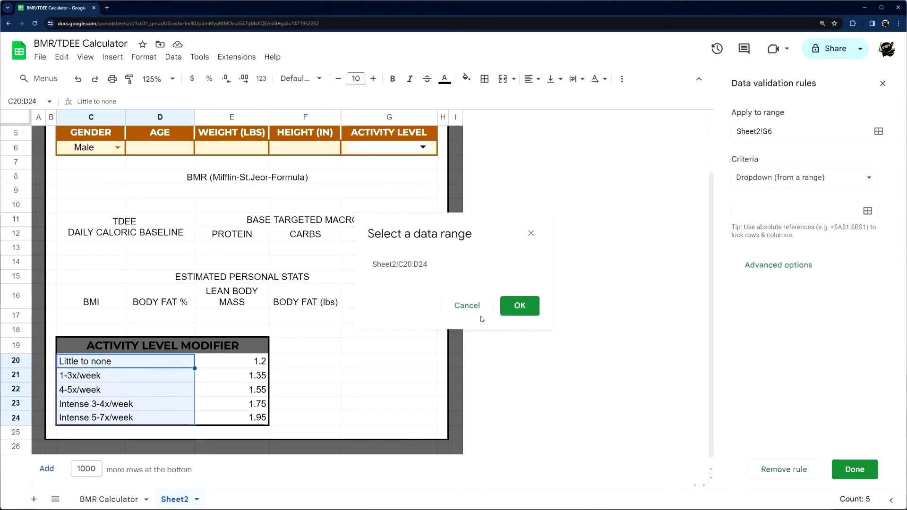
pyautogui.click(520, 306)
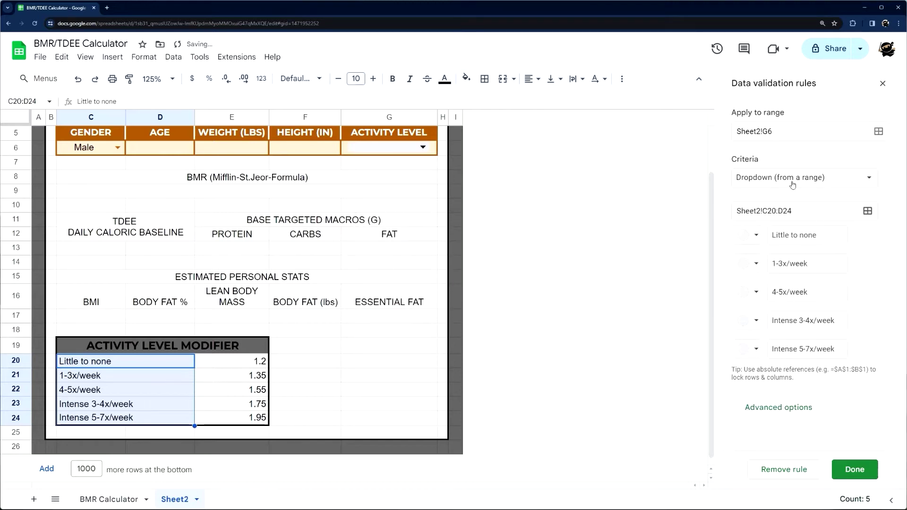
# Set the G6 dropdown's display style to arrow and save the validation rule.
pyautogui.click(763, 407)
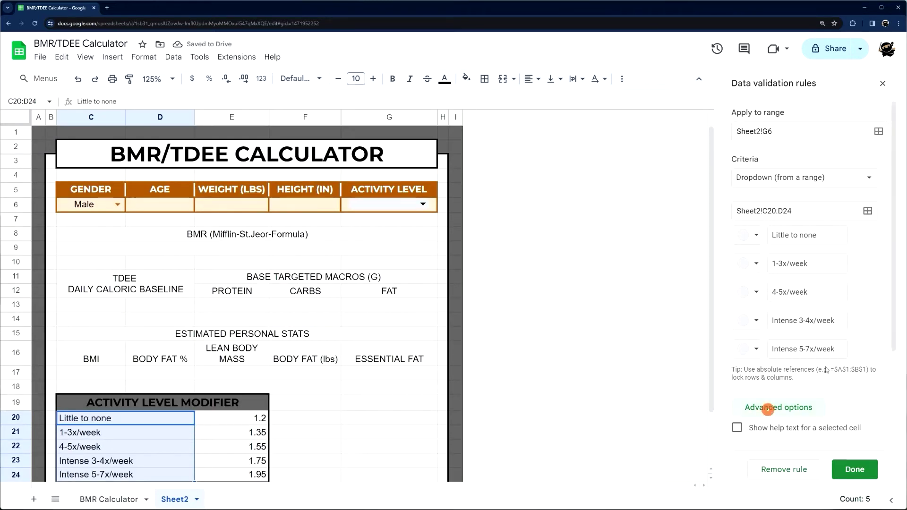
pyautogui.click(739, 415)
pyautogui.click(854, 469)
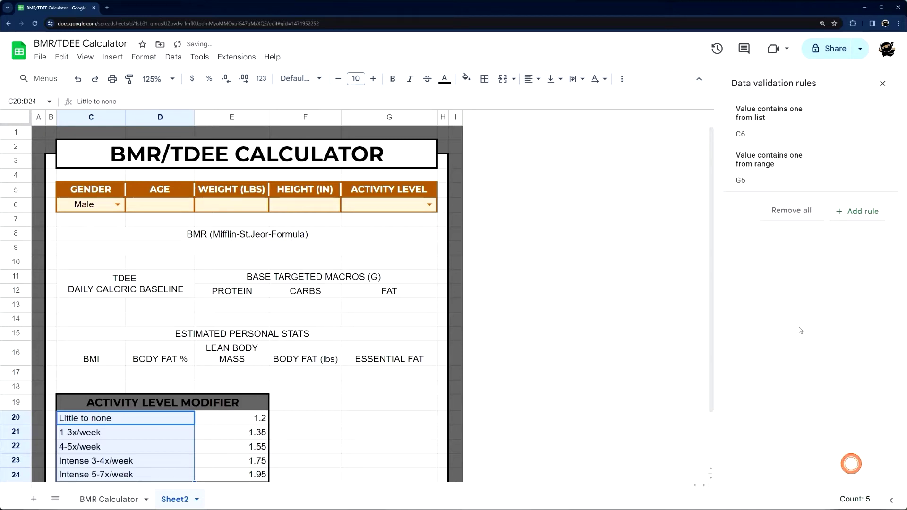
pyautogui.click(882, 84)
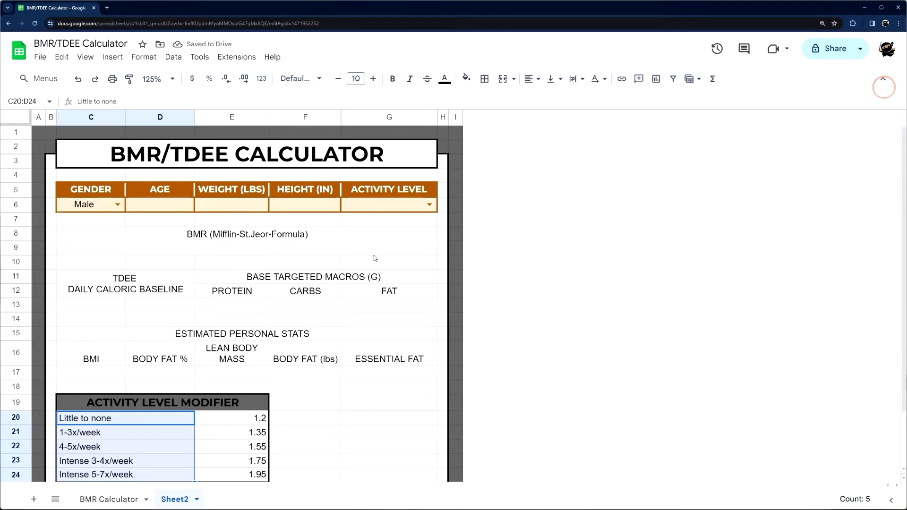
# Fill in the calculator inputs with activity level Little to none, age 38, weight 197 and height 72.
pyautogui.click(428, 205)
pyautogui.click(354, 221)
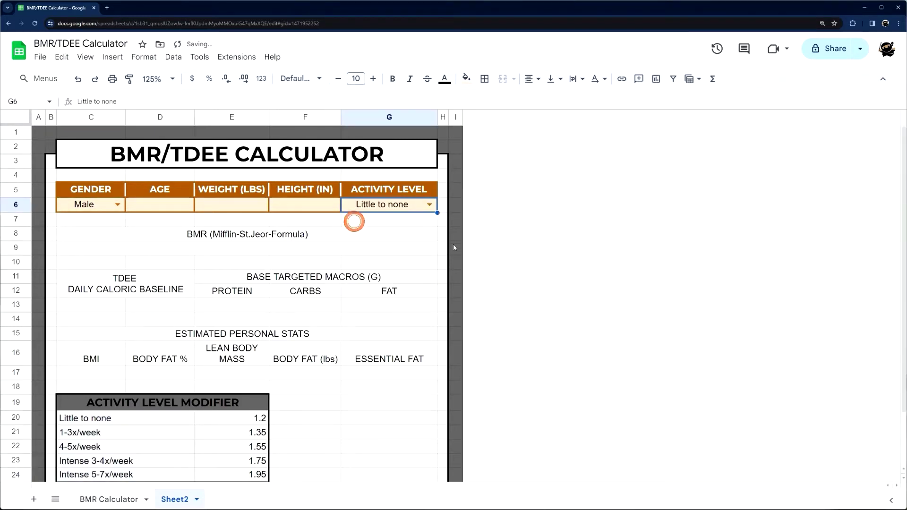
pyautogui.click(150, 206)
pyautogui.write('38')
pyautogui.press('Tab')
pyautogui.write('197')
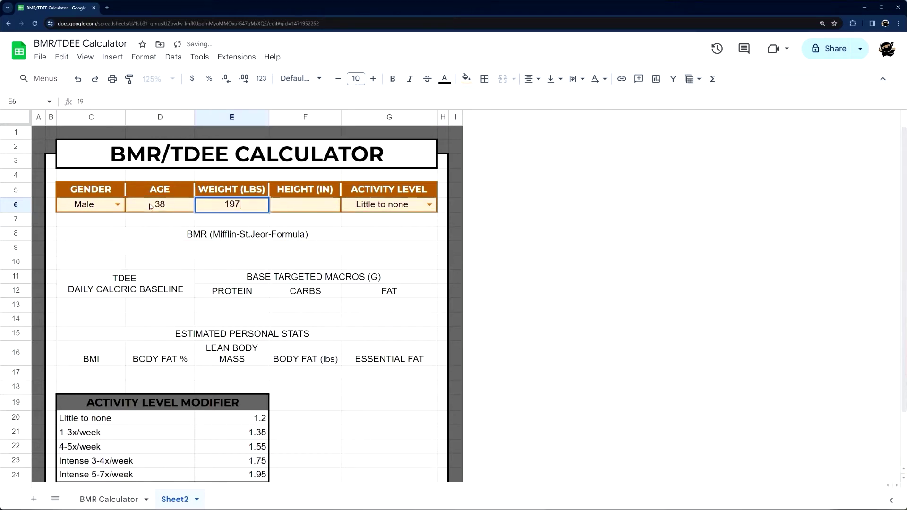
pyautogui.press('Tab')
pyautogui.write('72')
pyautogui.press('Return')
# Set the font of the input cells C6:G6 to Montserrat.
pyautogui.moveTo(90, 204); pyautogui.dragTo(404, 205)
pyautogui.click(317, 78)
pyautogui.click(318, 186)
# Check how the BMR section in rows 8 and 9 is formatted on the BMR Calculator sheet.
pyautogui.click(381, 234)
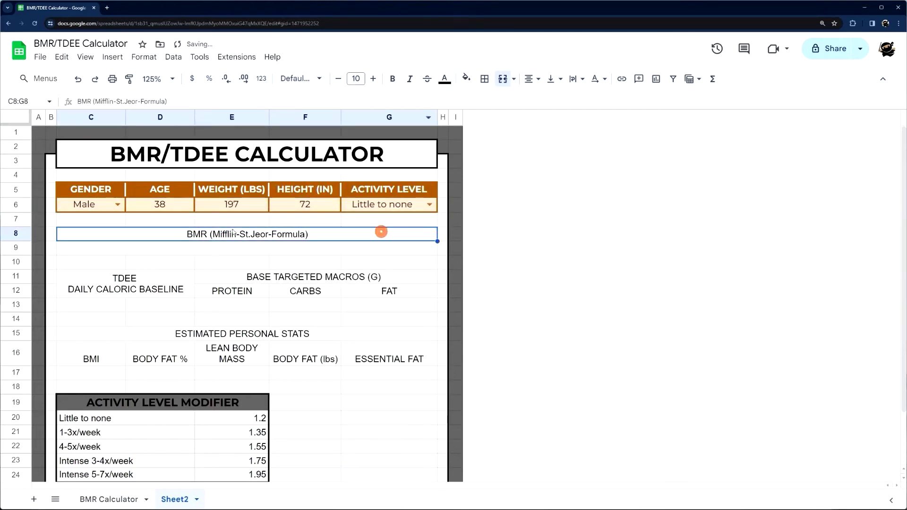
pyautogui.click(114, 499)
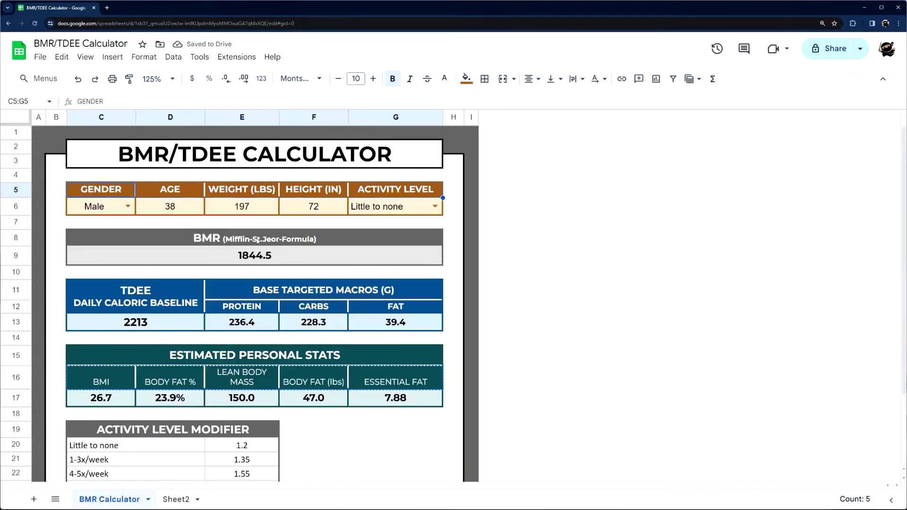
pyautogui.moveTo(255, 239); pyautogui.dragTo(255, 255)
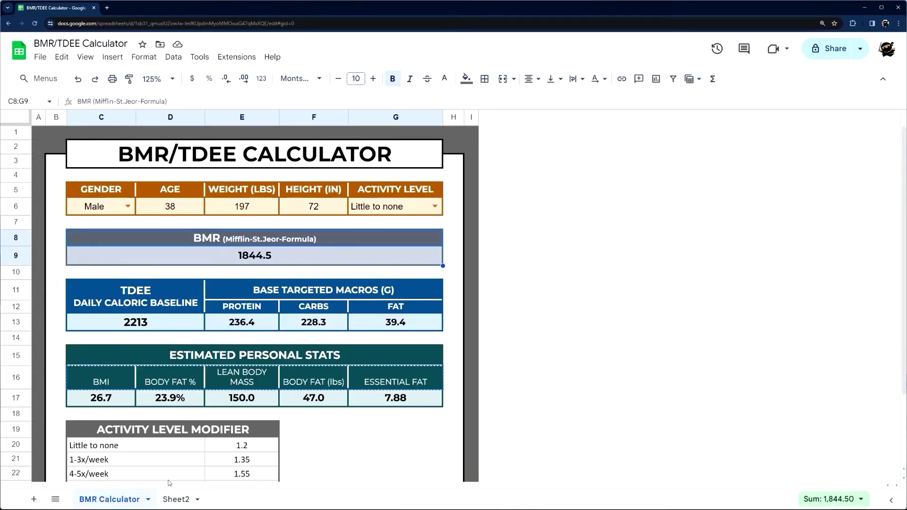
pyautogui.click(174, 499)
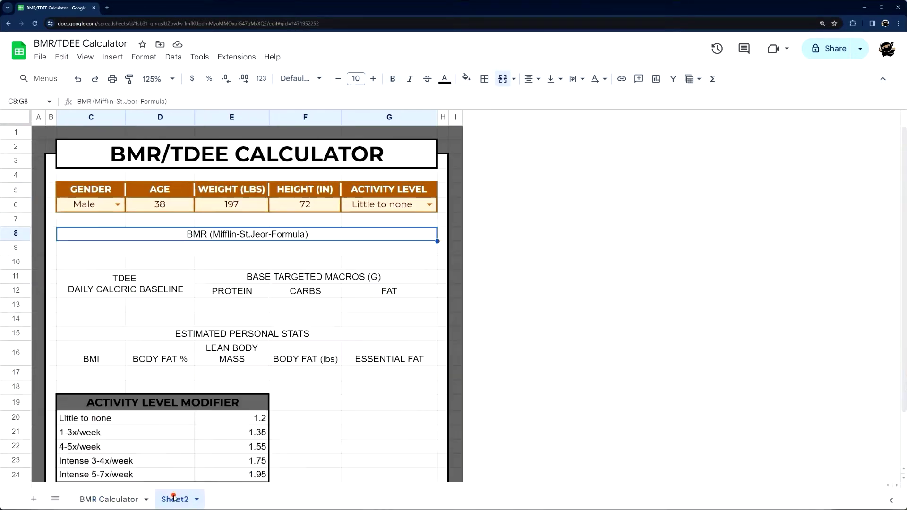
pyautogui.click(466, 79)
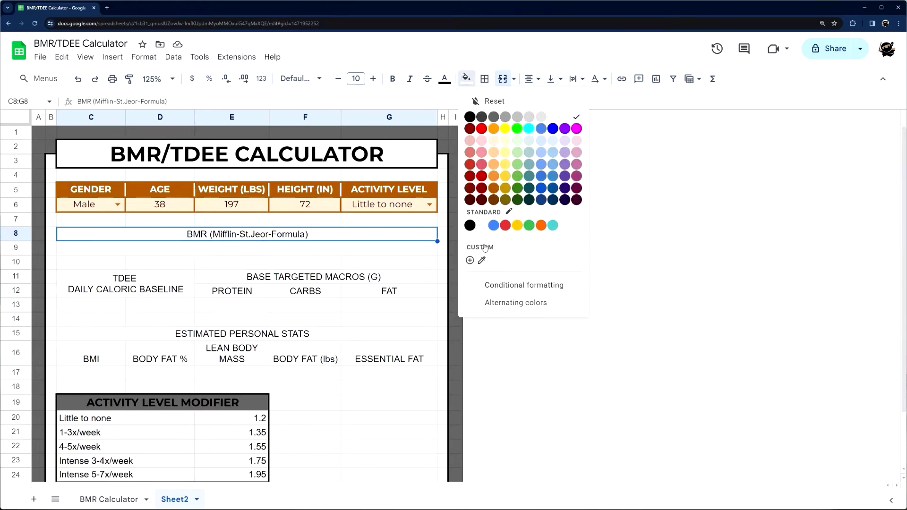
pyautogui.click(470, 260)
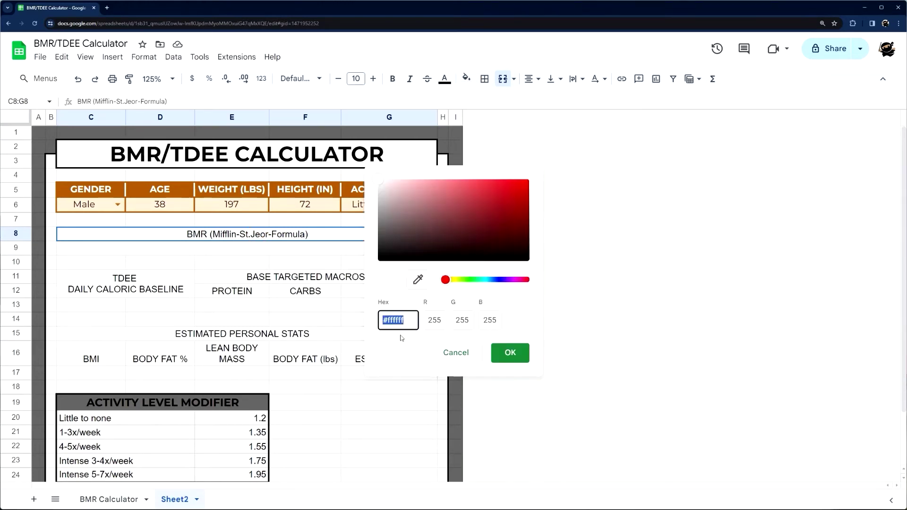
pyautogui.click(413, 323)
pyautogui.moveTo(443, 280)
pyautogui.mouseDown()
pyautogui.moveTo(528, 279)
pyautogui.moveTo(430, 284)
pyautogui.mouseUp()
pyautogui.click(455, 353)
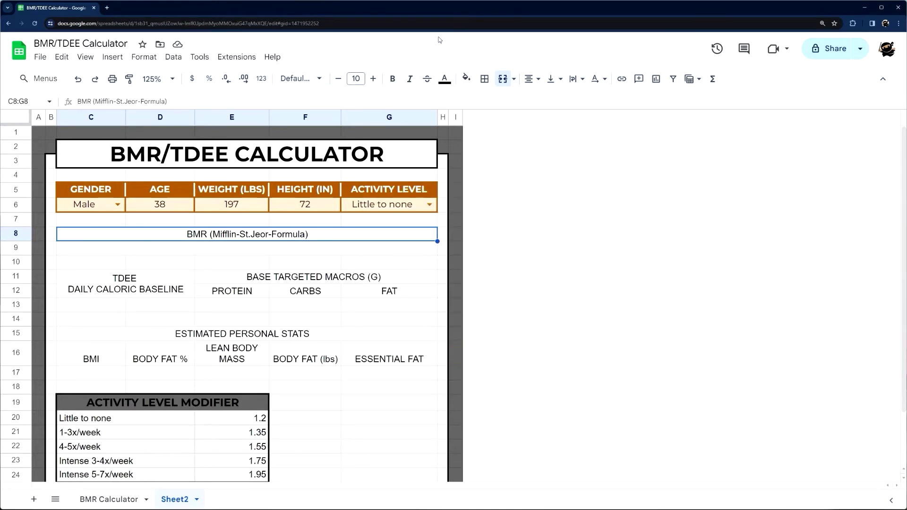
# Fill the BMR header in row 8 with dark gray and make its text white.
pyautogui.click(466, 78)
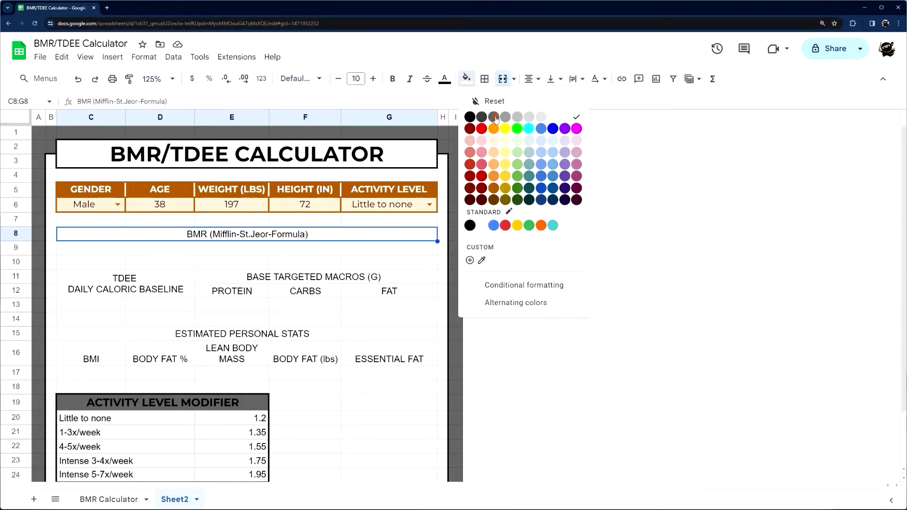
pyautogui.click(495, 116)
pyautogui.click(453, 80)
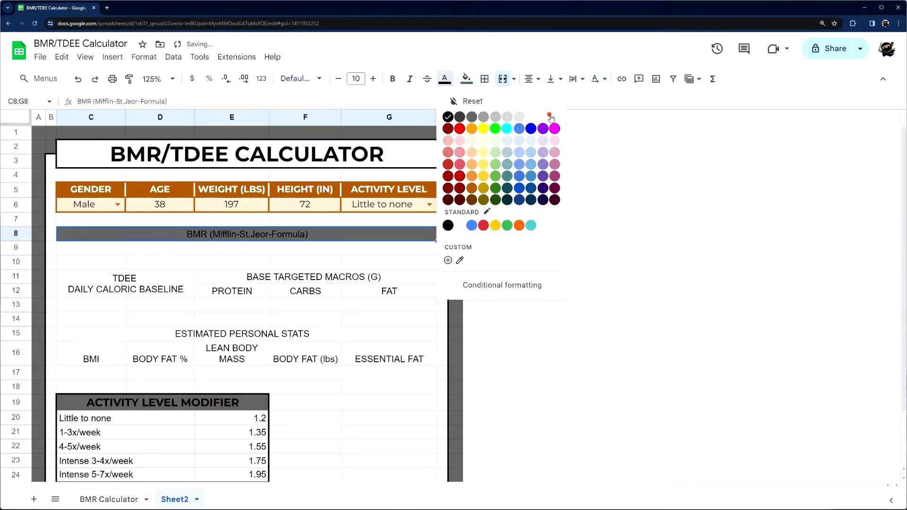
pyautogui.click(549, 115)
# Format the BMR header text in row 8 as bold Montserrat at size 12.
pyautogui.click(305, 78)
pyautogui.click(315, 188)
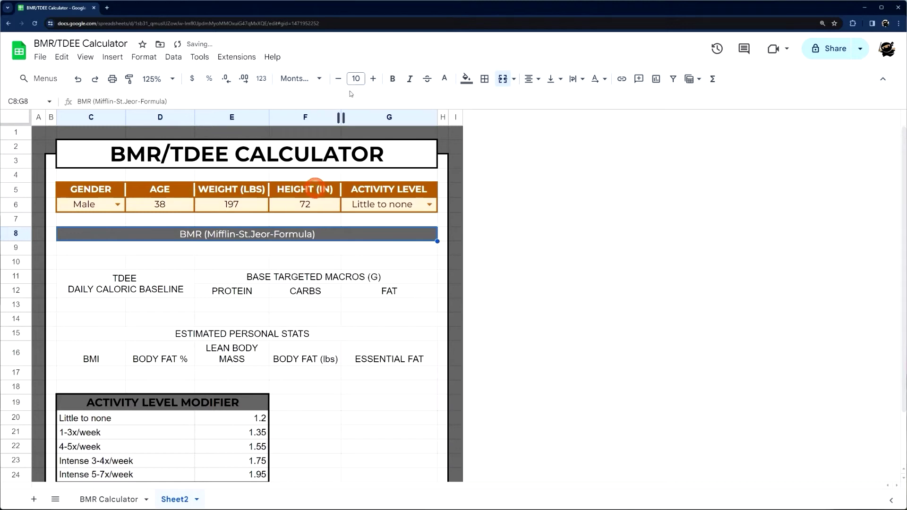
pyautogui.click(372, 79)
pyautogui.click(373, 79)
pyautogui.click(392, 79)
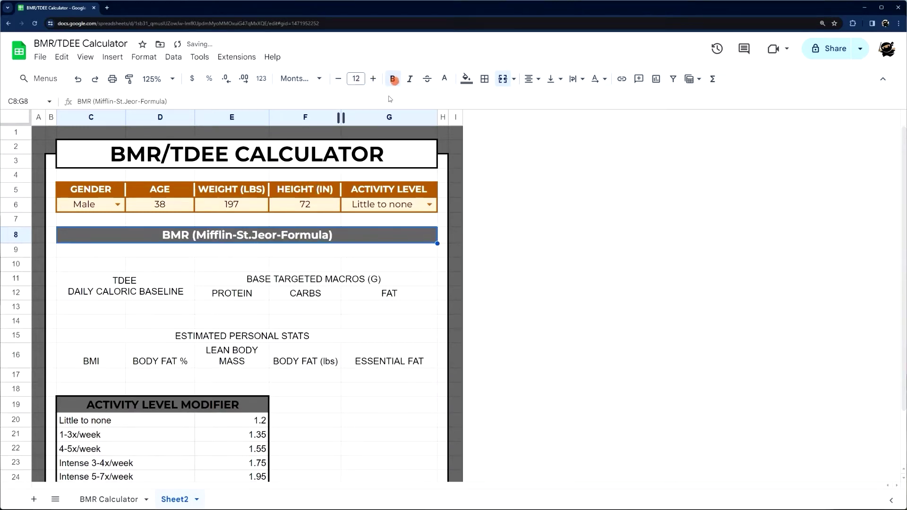
# Apply dark gray borders to all cells of the BMR section C8:G9.
pyautogui.click(165, 254)
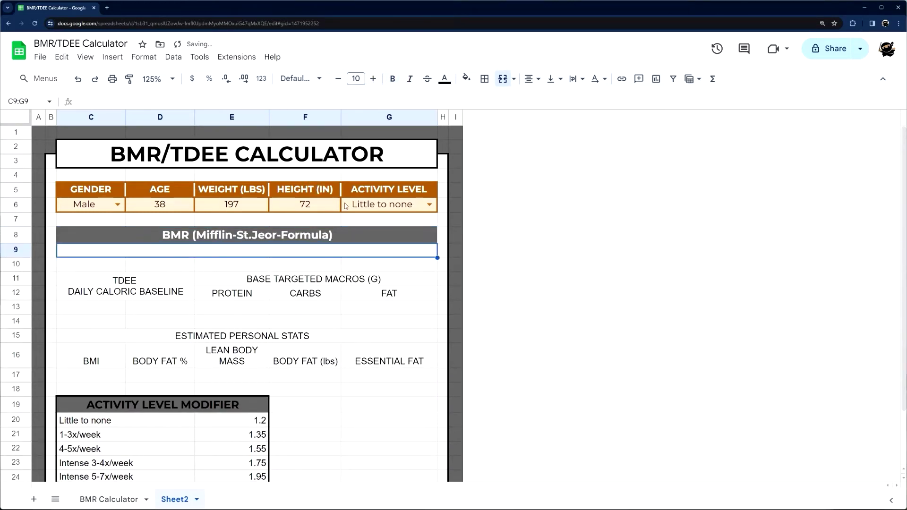
pyautogui.keyDown('shift'); pyautogui.click(318, 233); pyautogui.keyUp('shift')
pyautogui.click(484, 78)
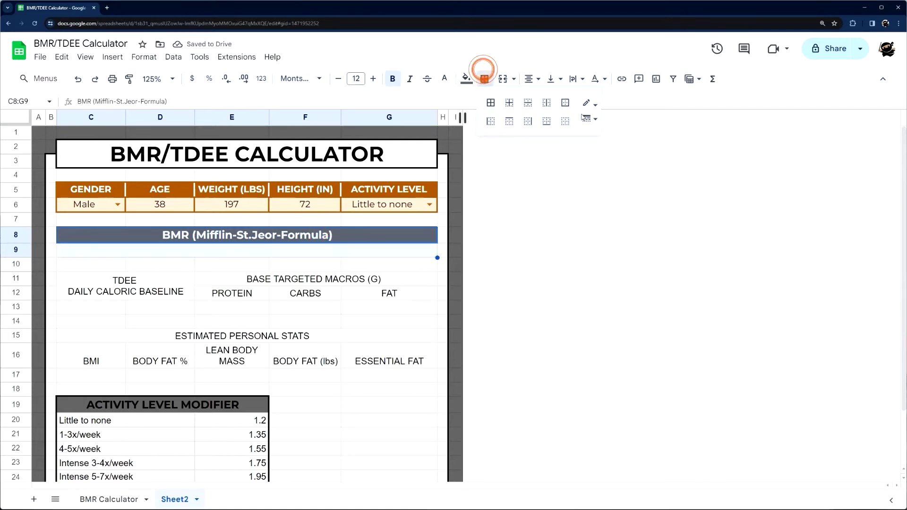
pyautogui.click(586, 103)
pyautogui.click(587, 120)
pyautogui.click(565, 103)
pyautogui.click(491, 104)
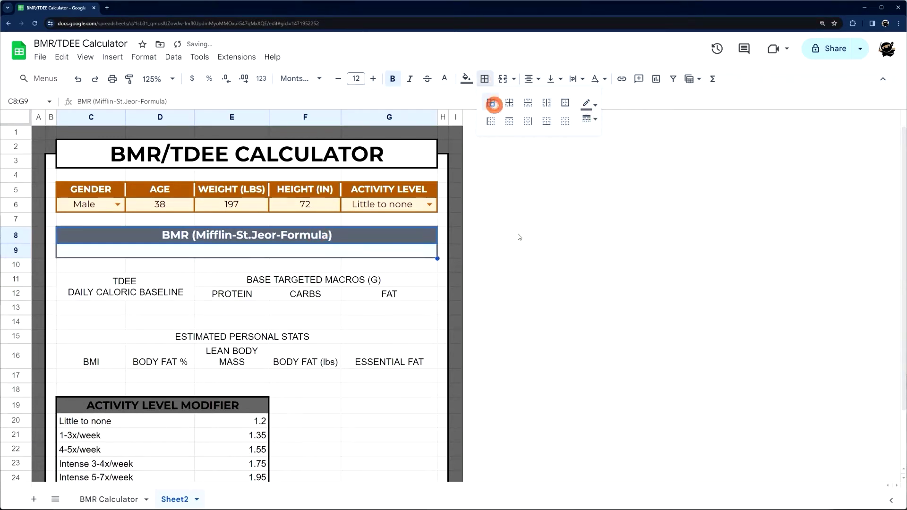
pyautogui.click(518, 233)
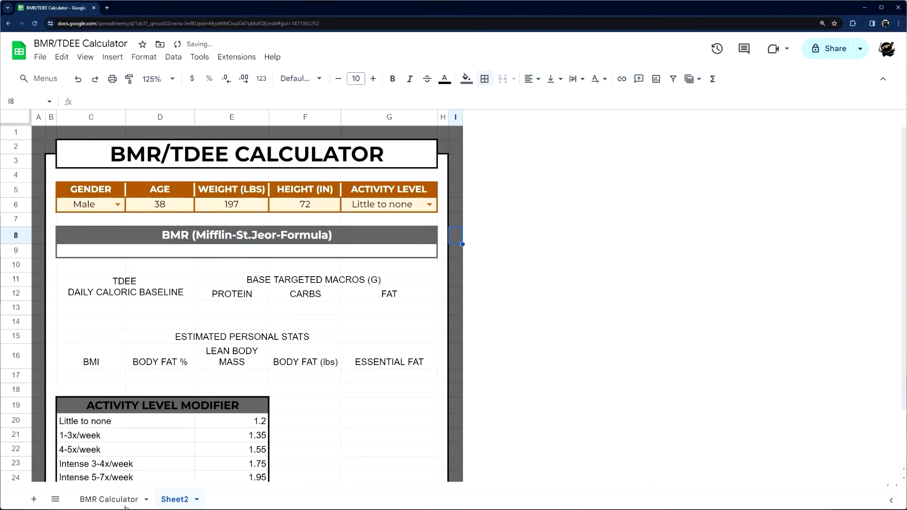
# Fill the TDEE and macro headers in C11:G12 with dark blue and make their text white, matching the original sheet.
pyautogui.click(109, 499)
pyautogui.click(142, 290)
pyautogui.click(173, 500)
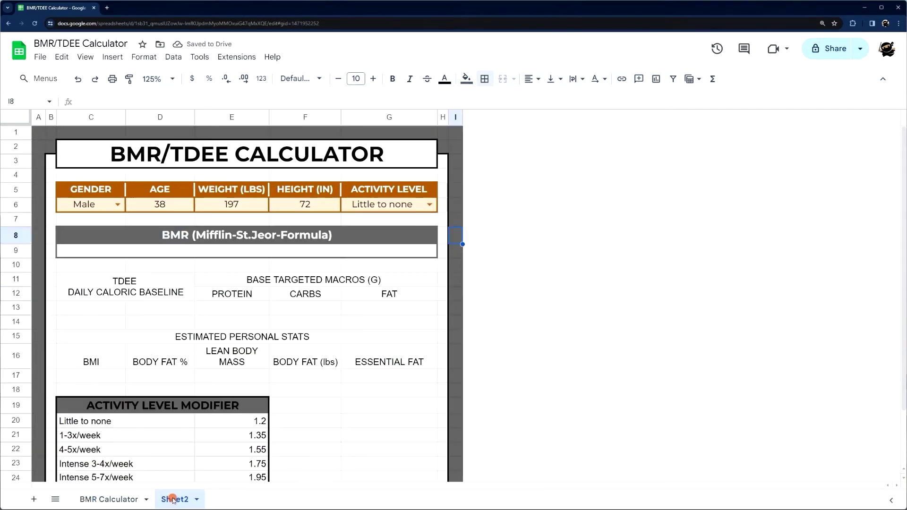
pyautogui.moveTo(141, 289); pyautogui.dragTo(389, 294)
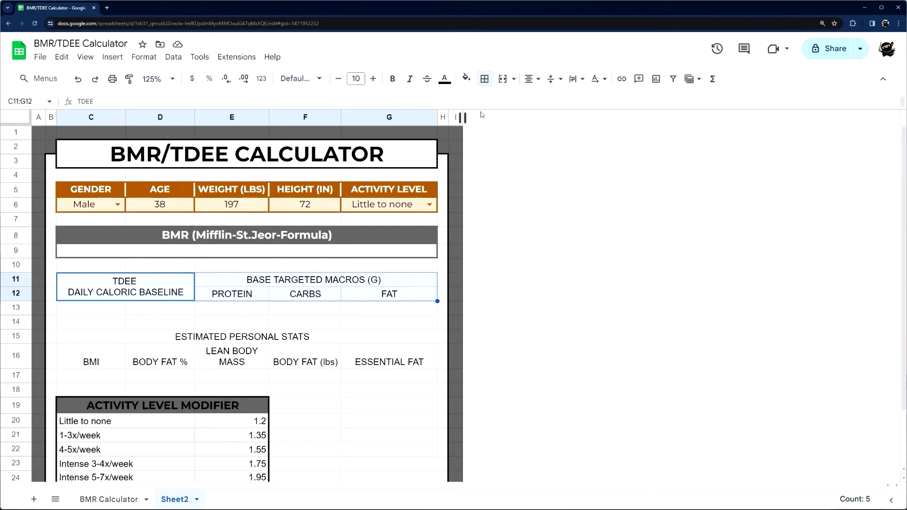
pyautogui.click(466, 79)
pyautogui.click(552, 188)
pyautogui.click(450, 78)
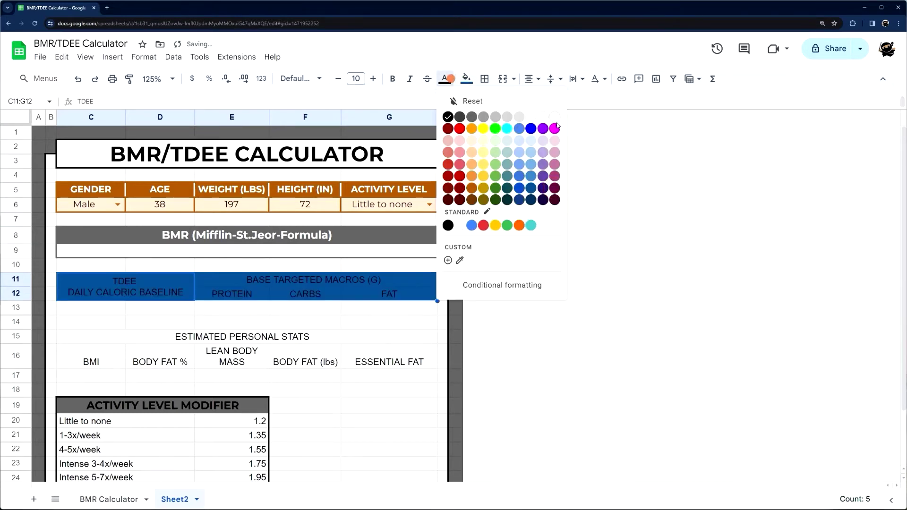
pyautogui.click(554, 117)
# Set the TDEE and macro headers in C11:G12 to bold Montserrat.
pyautogui.click(304, 76)
pyautogui.click(317, 187)
pyautogui.click(393, 78)
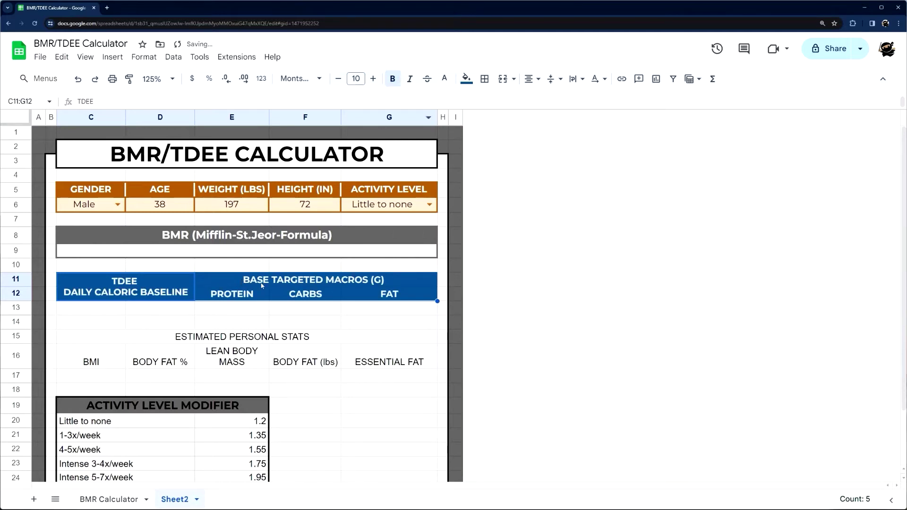
# Try font size 12 for the TDEE header in C11:D12 and compare it with the original sheet.
pyautogui.click(174, 274)
pyautogui.click(376, 79)
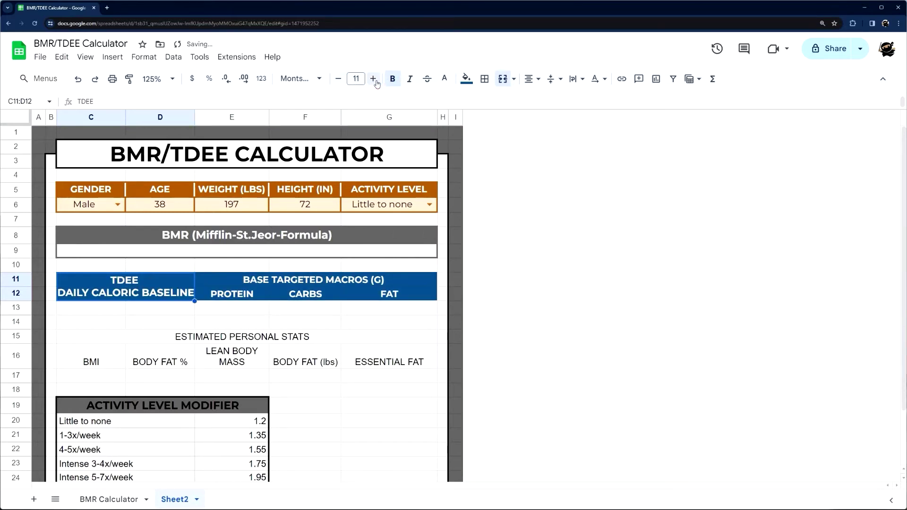
pyautogui.click(373, 79)
pyautogui.click(114, 499)
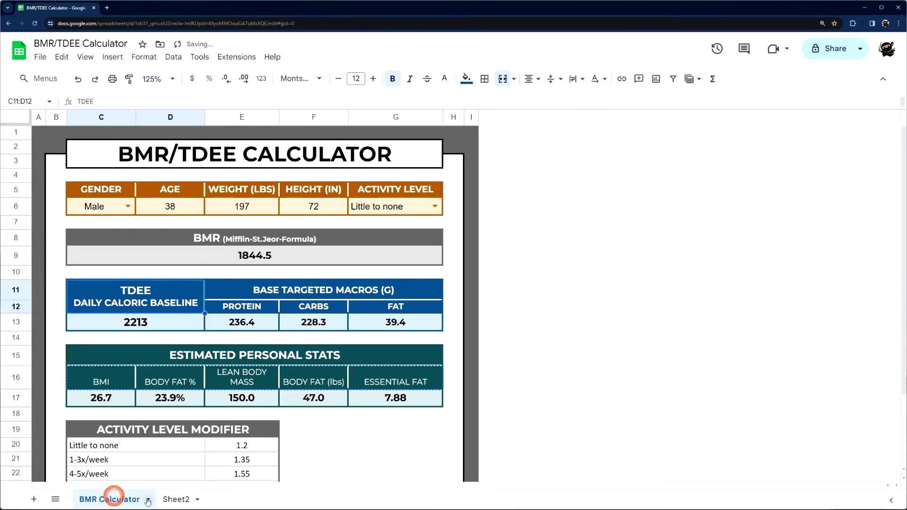
pyautogui.click(174, 499)
# Make row 11 slightly taller and center the BASE TARGETED MACROS (G) header vertically.
pyautogui.click(16, 282)
pyautogui.moveTo(17, 288); pyautogui.dragTo(16, 291)
pyautogui.click(269, 286)
pyautogui.click(551, 79)
pyautogui.click(571, 100)
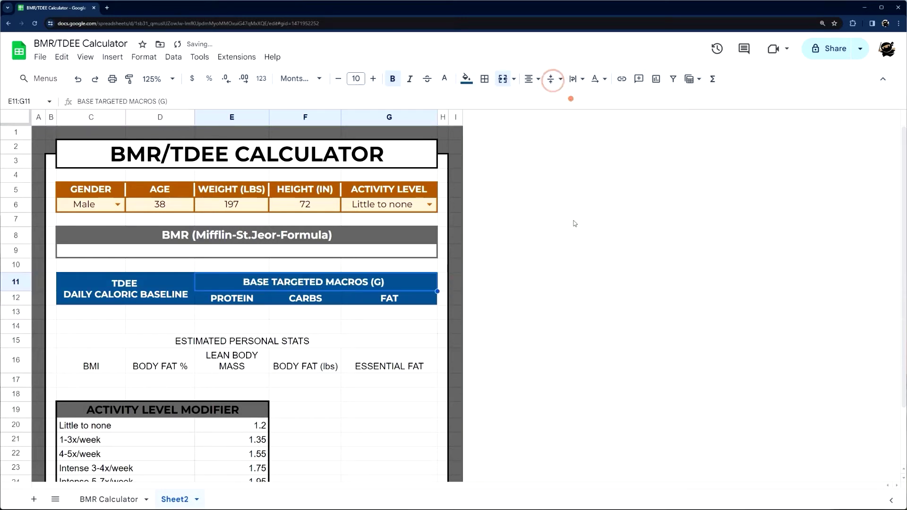
# Apply white inner borders between the TDEE and macro headers in C11:G12.
pyautogui.moveTo(151, 290); pyautogui.dragTo(399, 279)
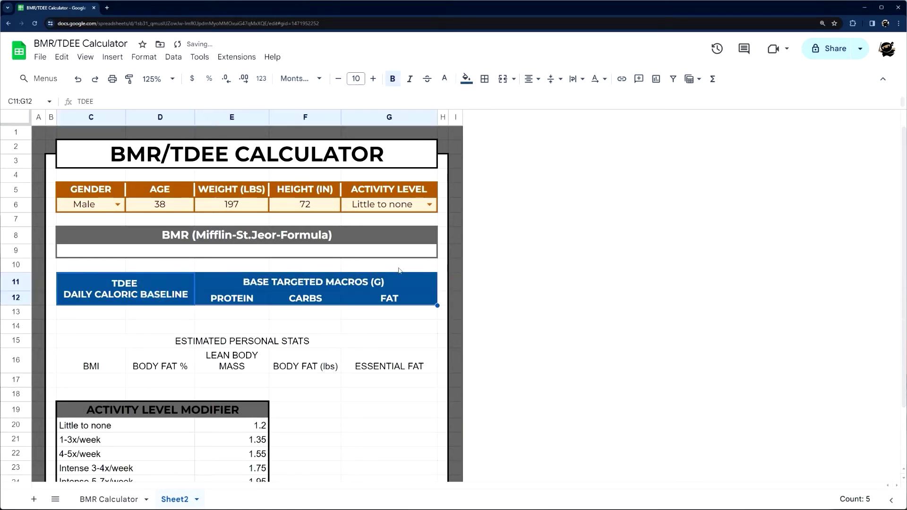
pyautogui.click(484, 78)
pyautogui.click(587, 103)
pyautogui.click(588, 104)
pyautogui.click(589, 119)
pyautogui.click(609, 135)
pyautogui.click(509, 102)
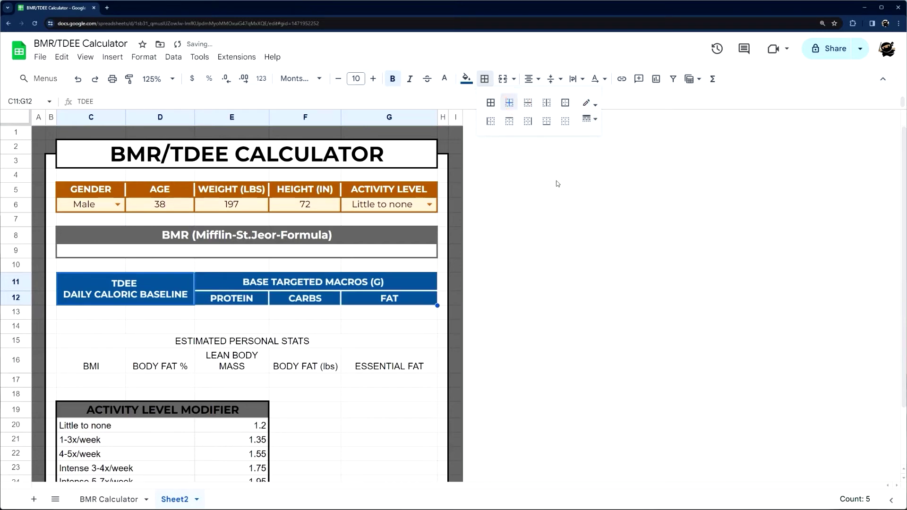
# Apply a thicker dark blue outer border around the TDEE and macros section in C11:G13.
pyautogui.click(557, 184)
pyautogui.moveTo(137, 289); pyautogui.dragTo(360, 311)
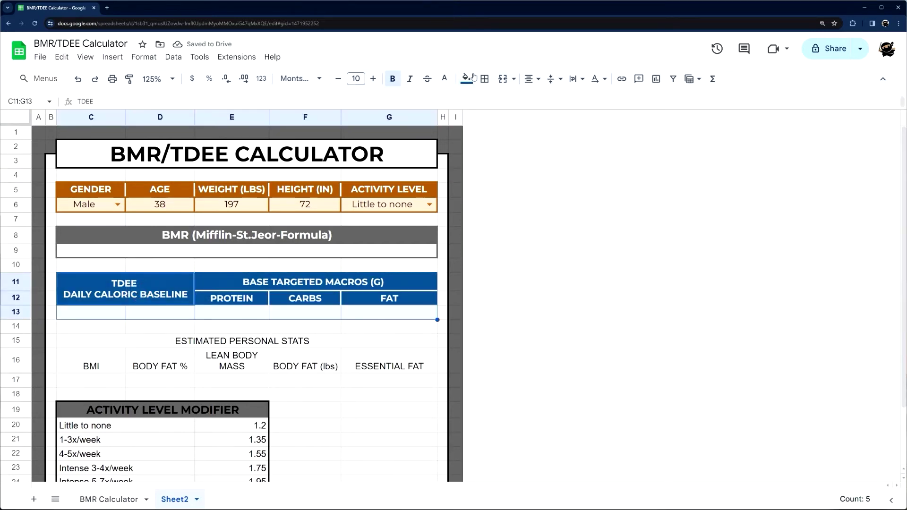
pyautogui.click(484, 78)
pyautogui.click(587, 103)
pyautogui.click(653, 189)
pyautogui.click(589, 119)
pyautogui.click(613, 138)
pyautogui.click(566, 102)
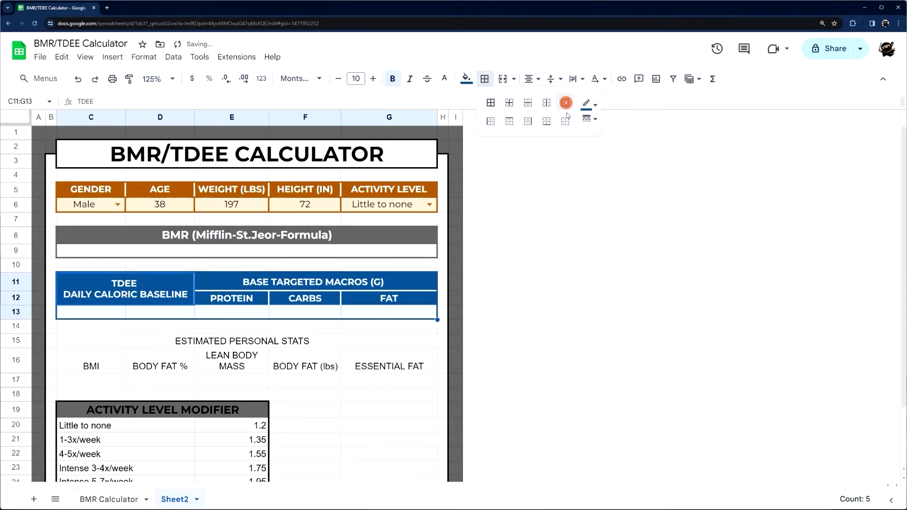
# Add dark blue vertical inner borders between the TDEE and macro result cells in C13:G13.
pyautogui.moveTo(115, 312); pyautogui.dragTo(388, 312)
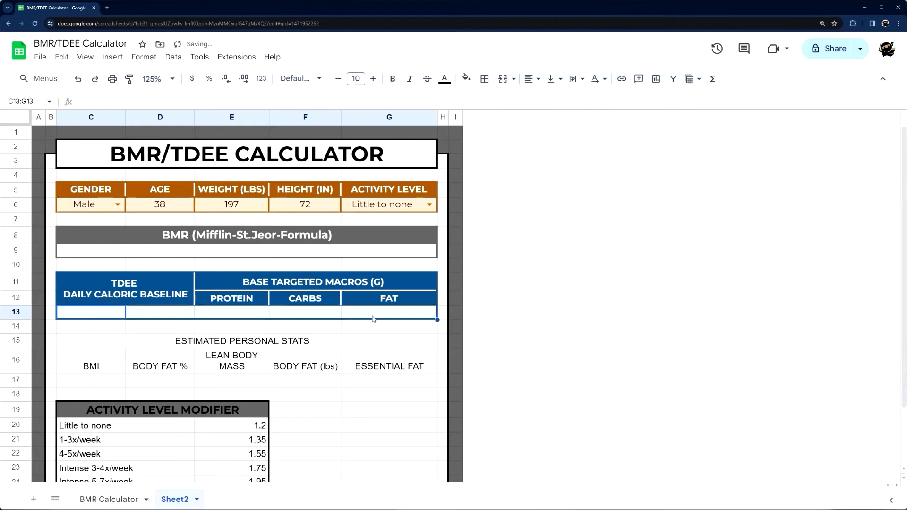
pyautogui.click(484, 78)
pyautogui.click(545, 102)
pyautogui.click(556, 290)
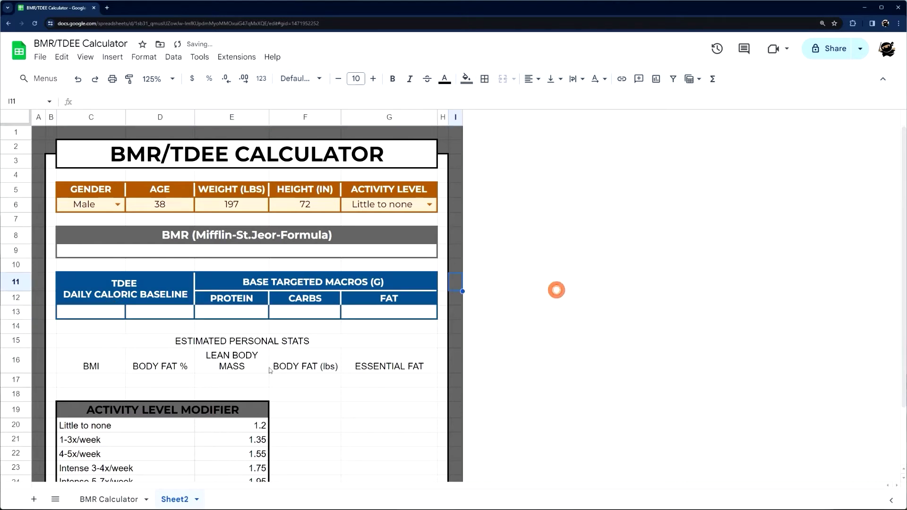
# Fill the ESTIMATED PERSONAL STATS header and its column labels in C15:G16 with dark cyan, matching the BMR Calculator sheet.
pyautogui.scroll(-2, 156, 378)
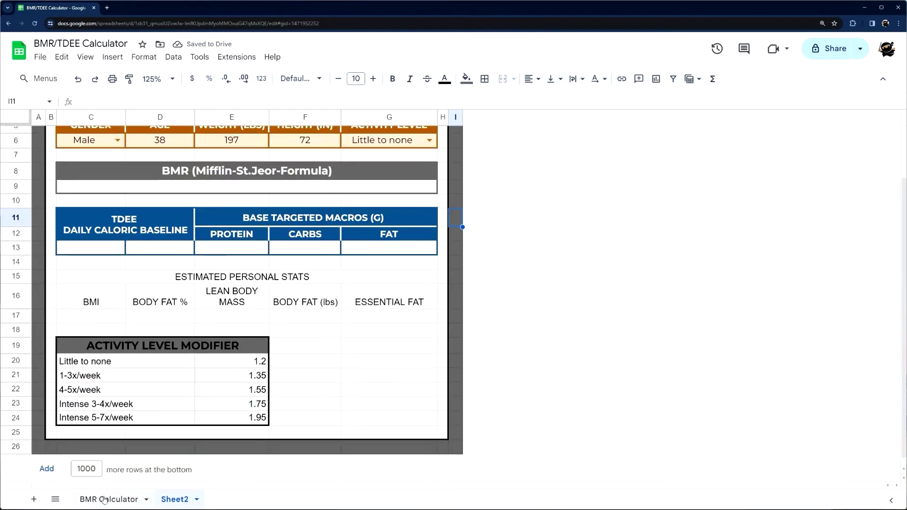
pyautogui.click(108, 500)
pyautogui.click(163, 348)
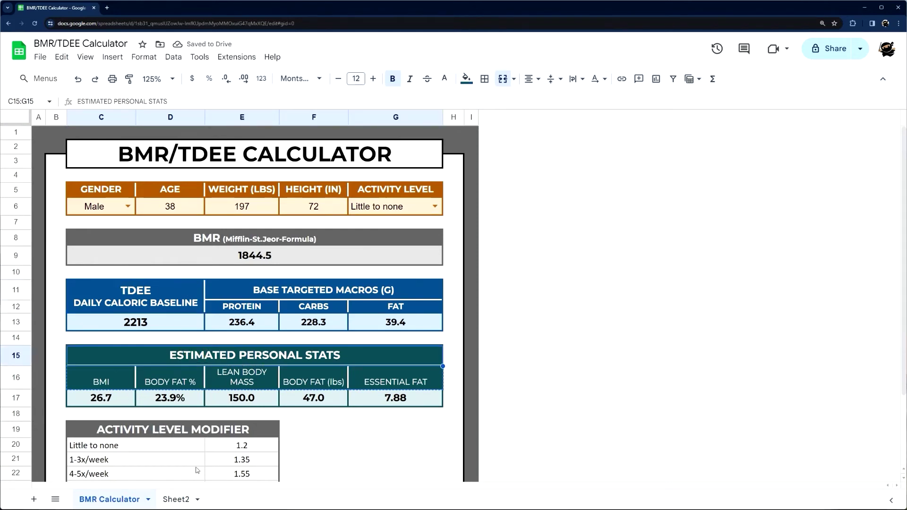
pyautogui.click(177, 499)
pyautogui.click(282, 278)
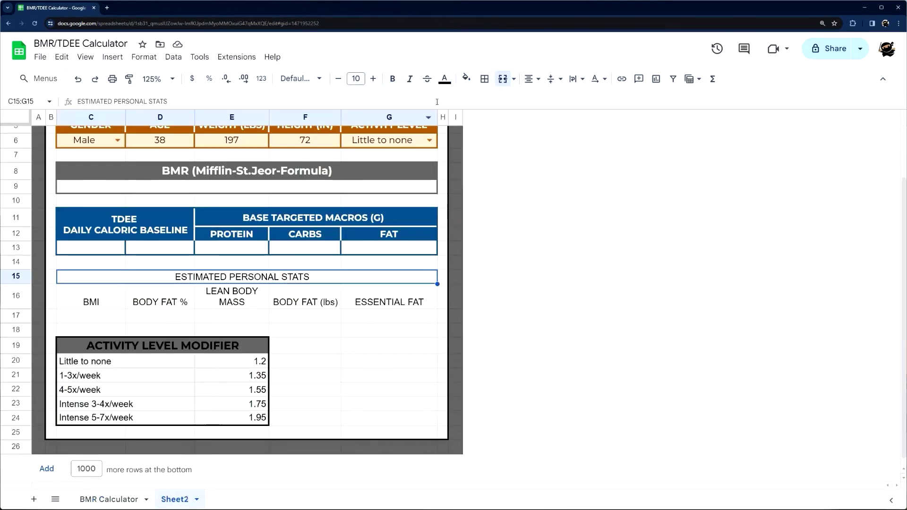
pyautogui.click(467, 79)
pyautogui.click(529, 187)
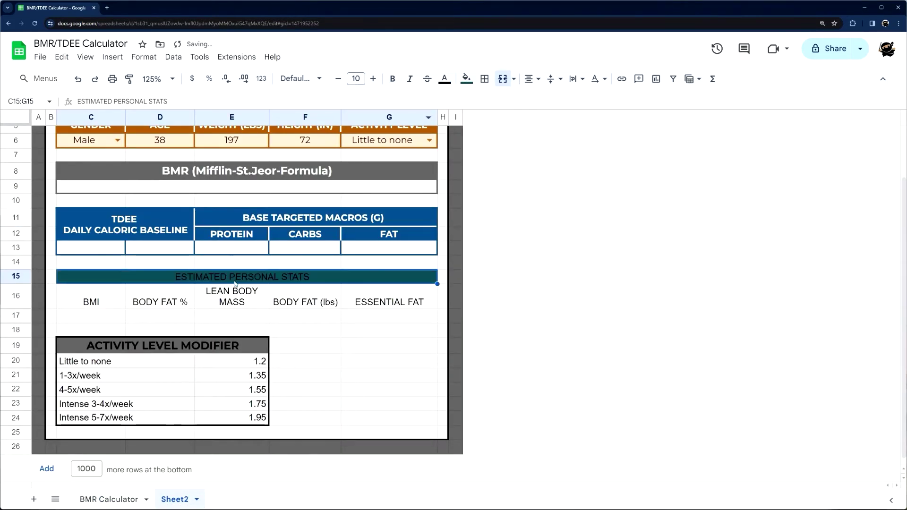
pyautogui.moveTo(113, 297); pyautogui.dragTo(388, 298)
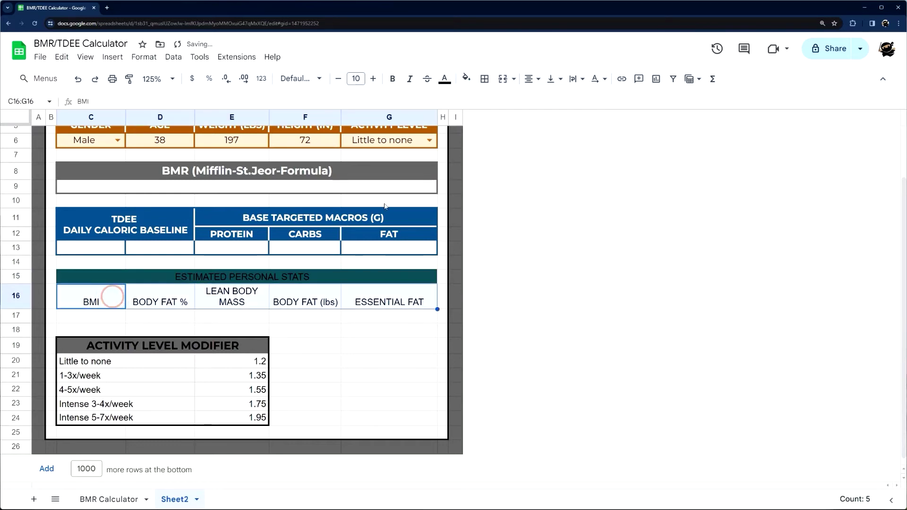
pyautogui.click(467, 79)
pyautogui.click(529, 188)
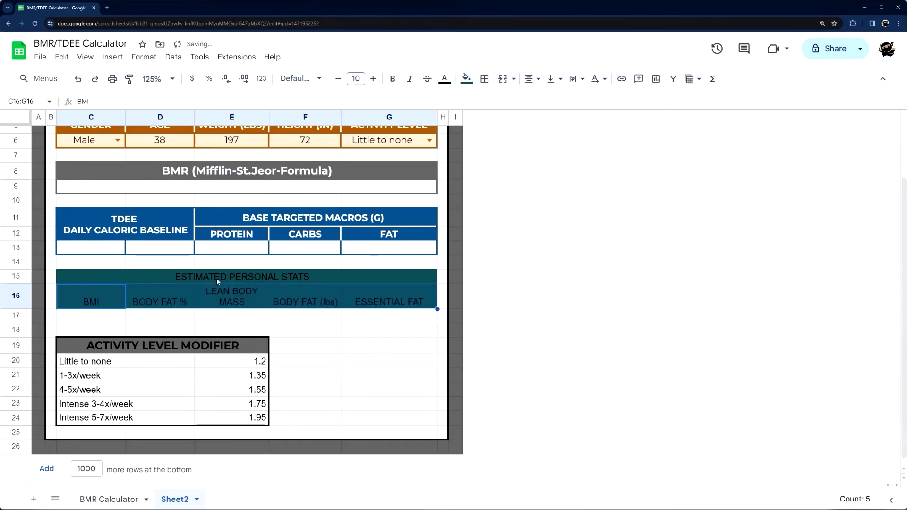
# Apply dark cyan borders to all cells of the personal stats section in C15:G17.
pyautogui.moveTo(216, 278); pyautogui.dragTo(378, 319)
pyautogui.click(485, 79)
pyautogui.click(589, 104)
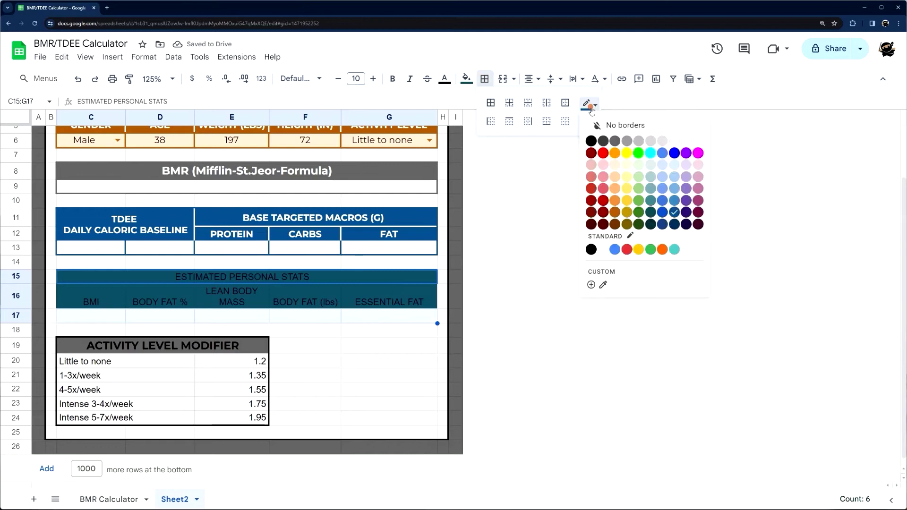
pyautogui.click(649, 212)
pyautogui.click(490, 102)
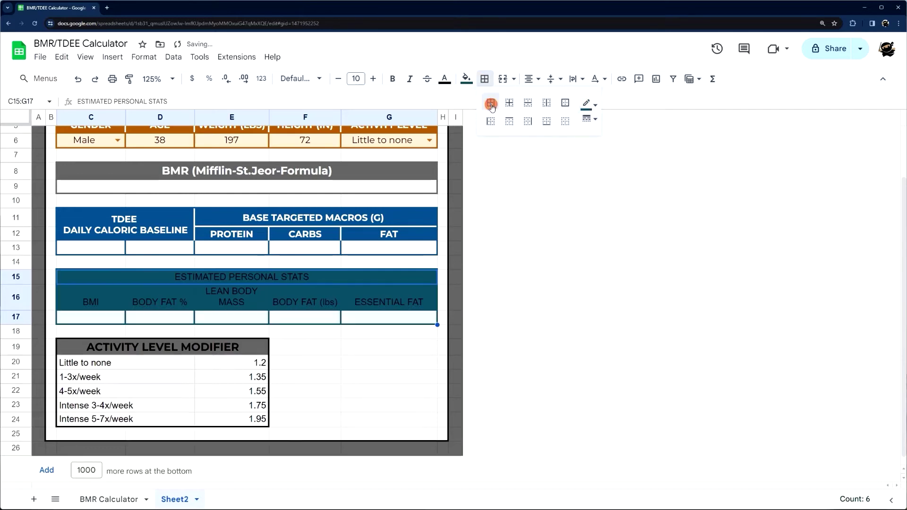
pyautogui.click(370, 349)
# Apply white inner borders between the personal stats header and its column labels in C15:G16.
pyautogui.moveTo(173, 276); pyautogui.dragTo(173, 299)
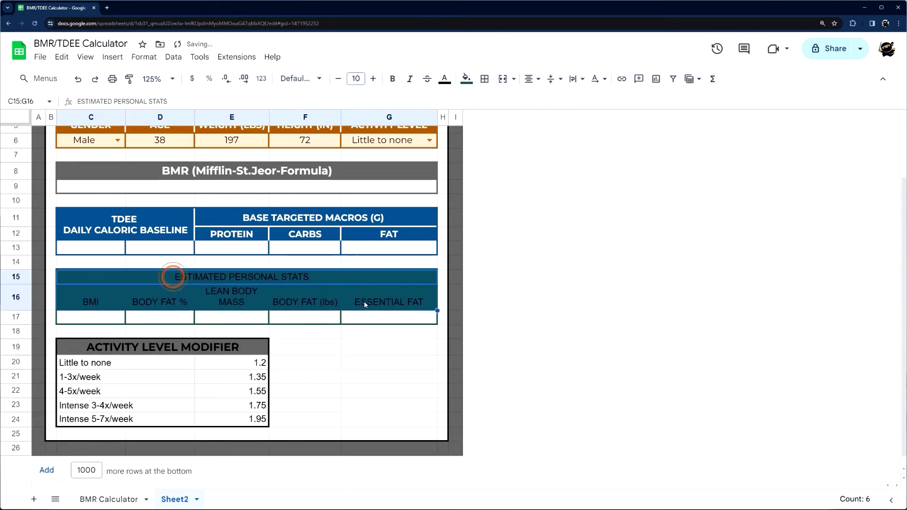
pyautogui.click(484, 79)
pyautogui.click(589, 103)
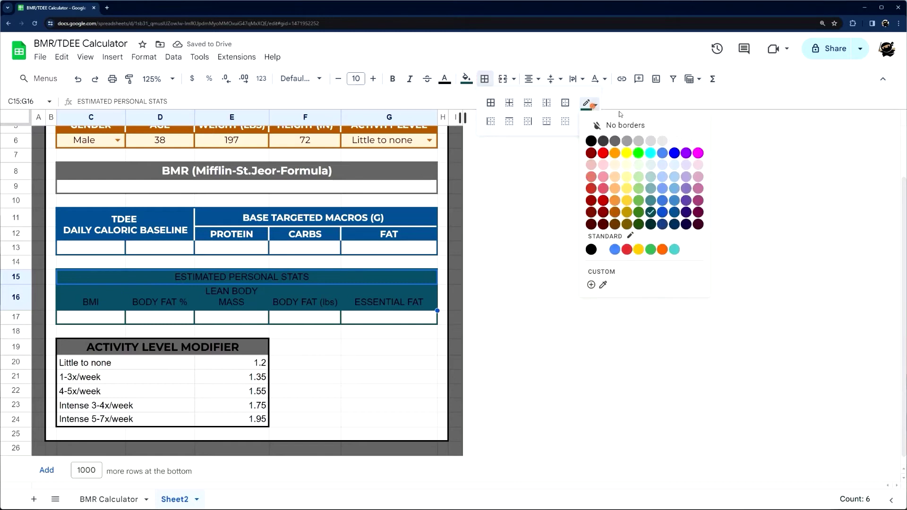
pyautogui.click(695, 141)
pyautogui.click(509, 102)
pyautogui.click(423, 359)
# Set the personal stats headers in C15:G16 to white, bold Montserrat at font size 12.
pyautogui.click(220, 277)
pyautogui.moveTo(293, 293); pyautogui.dragTo(293, 295)
pyautogui.click(444, 78)
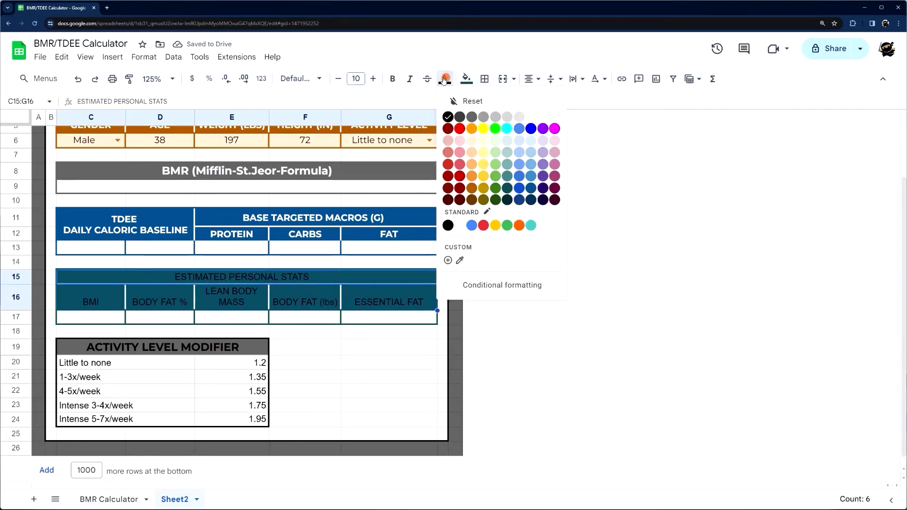
pyautogui.click(543, 112)
pyautogui.click(301, 78)
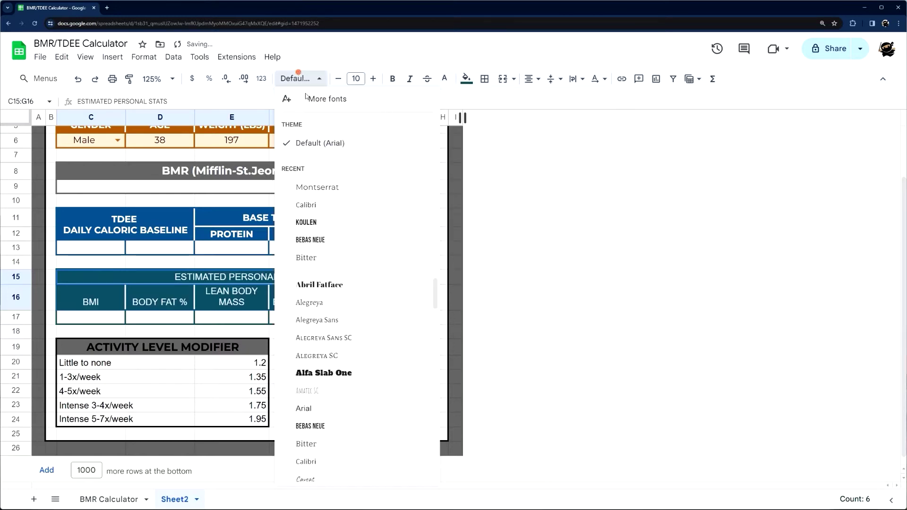
pyautogui.click(319, 188)
pyautogui.click(373, 79)
pyautogui.click(373, 79)
pyautogui.click(392, 78)
# Reduce the personal stats column labels in C16:G16 to font size 10.
pyautogui.moveTo(99, 310); pyautogui.dragTo(388, 304)
pyautogui.click(338, 79)
pyautogui.click(338, 79)
pyautogui.click(455, 299)
pyautogui.click(551, 294)
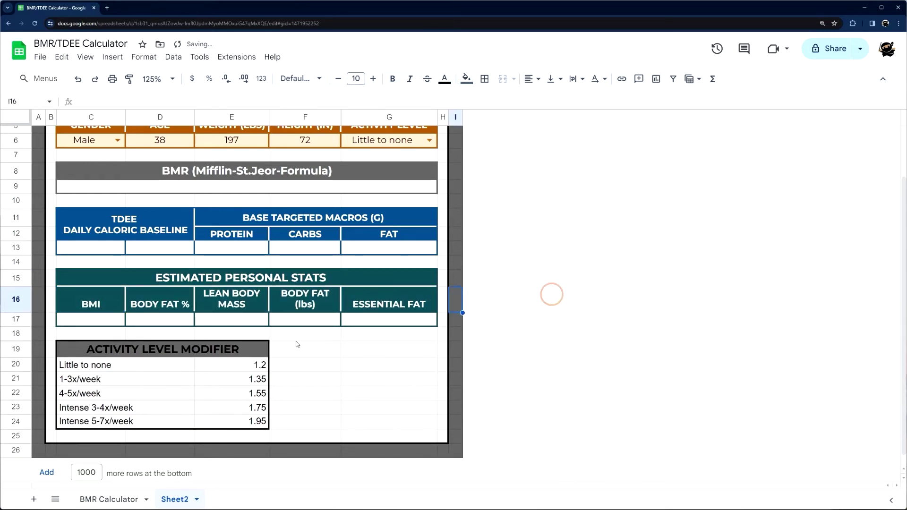
# Reduce the PROTEIN, CARBS and FAT labels in E12:G12 to font size 9.
pyautogui.moveTo(265, 237); pyautogui.dragTo(389, 235)
pyautogui.click(338, 79)
pyautogui.click(552, 308)
pyautogui.scroll(3, 315, 270)
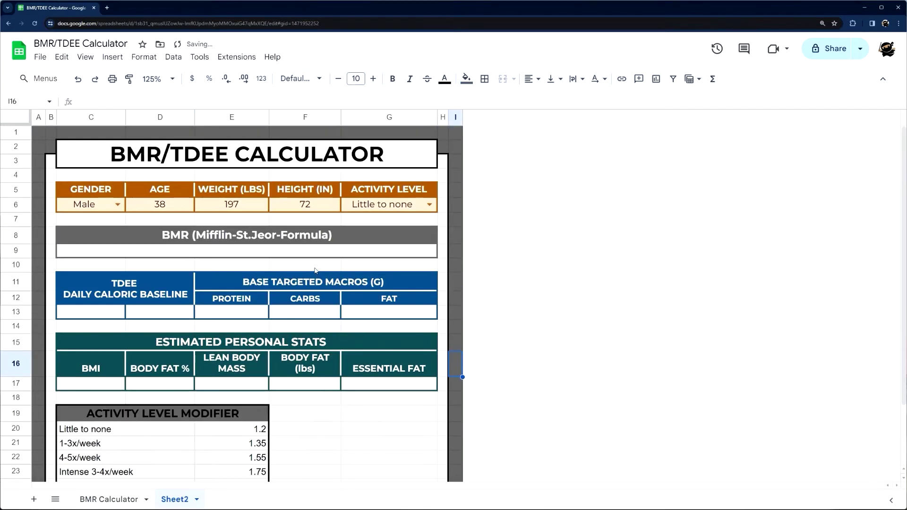
# Compare with the BMR Calculator sheet and fill the personal stats result cells C17:G17 on Sheet2 with light cyan.
pyautogui.scroll(-3, 319, 271)
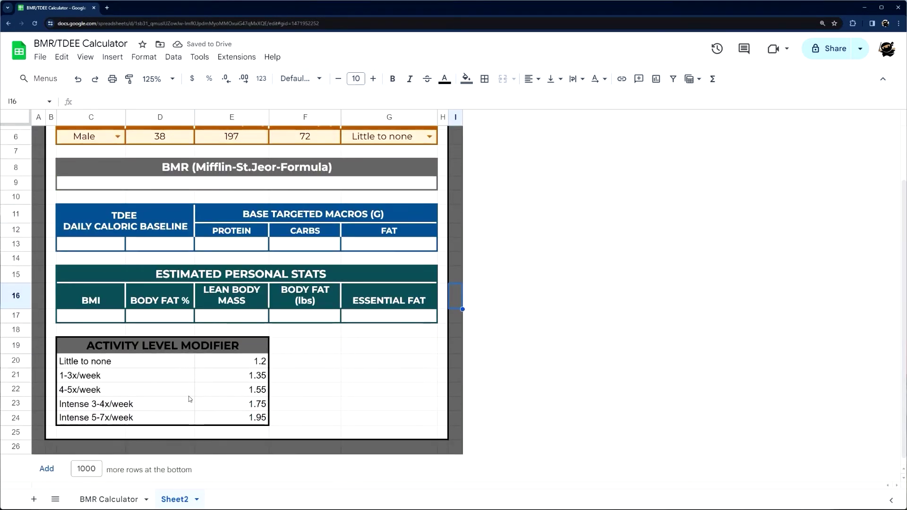
pyautogui.click(113, 499)
pyautogui.scroll(-3, 354, 349)
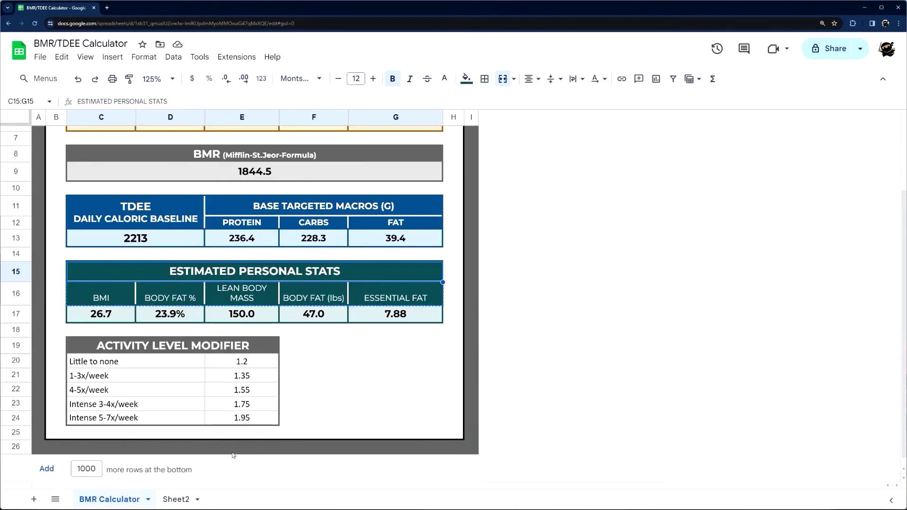
pyautogui.click(175, 499)
pyautogui.moveTo(117, 313); pyautogui.dragTo(387, 315)
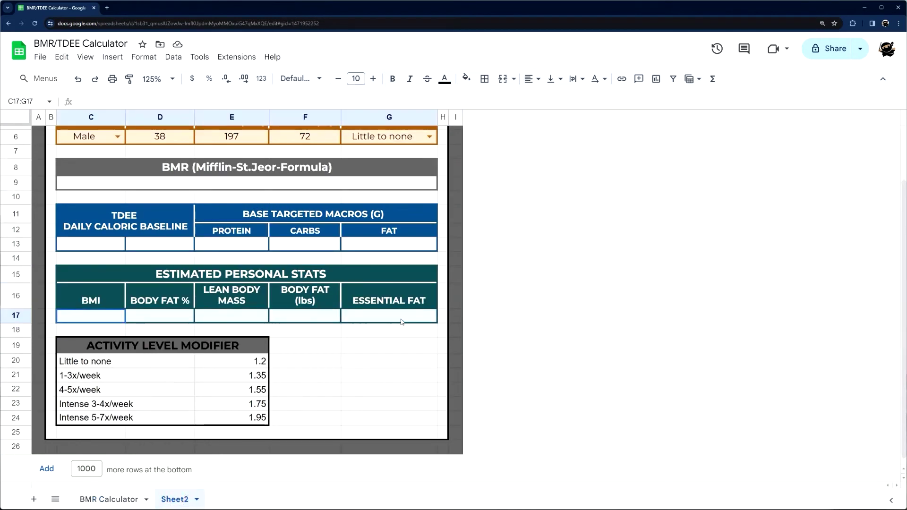
pyautogui.click(466, 79)
pyautogui.click(527, 142)
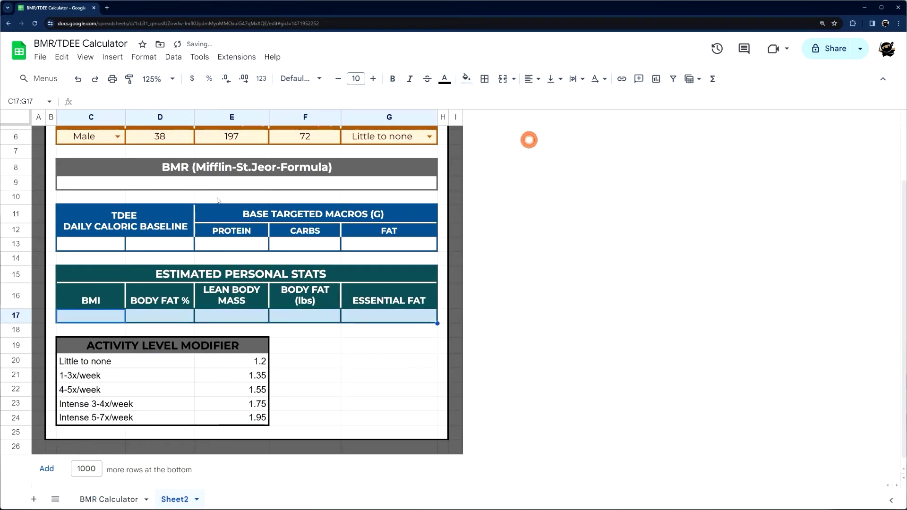
# Fill the TDEE and macro result cells in C13:G13 with light blue.
pyautogui.moveTo(115, 244); pyautogui.dragTo(412, 242)
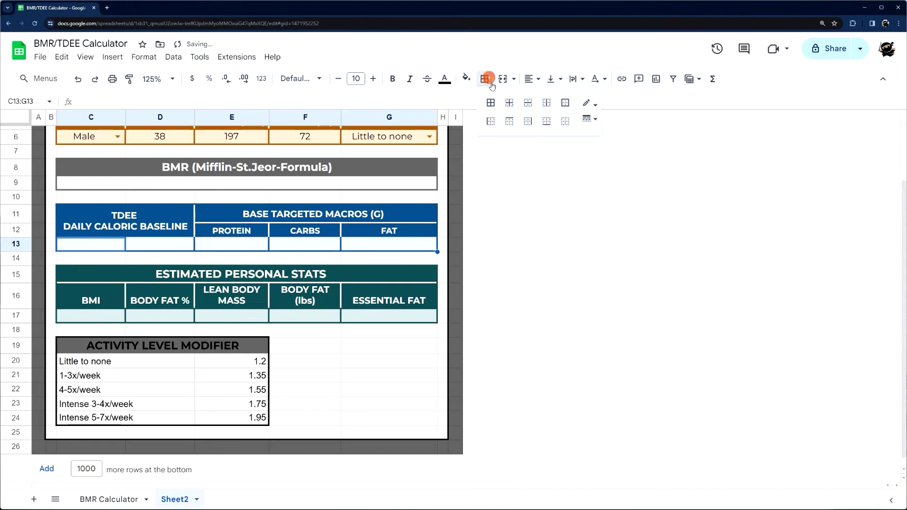
pyautogui.click(467, 78)
pyautogui.click(554, 143)
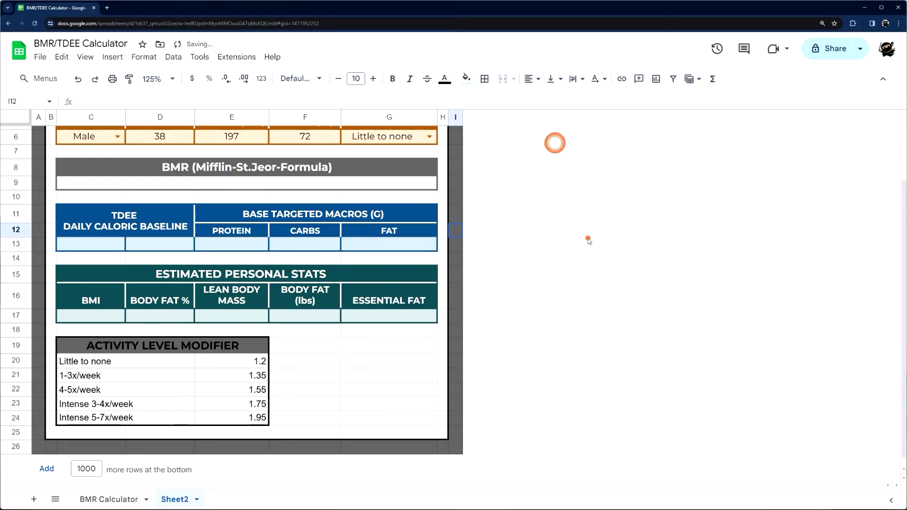
pyautogui.click(587, 238)
# Fill the BMR result cell C9:G9 with a very light gray.
pyautogui.scroll(2, 295, 208)
pyautogui.click(214, 247)
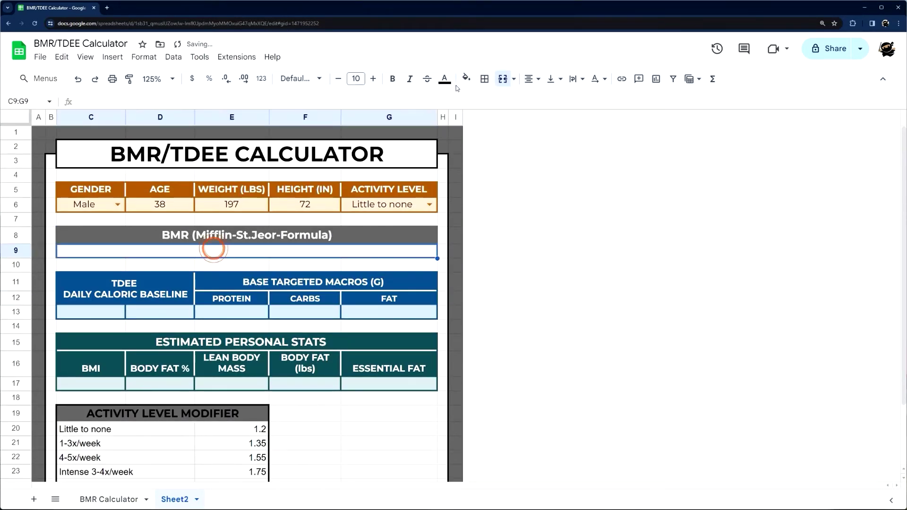
pyautogui.click(466, 78)
pyautogui.click(555, 118)
pyautogui.click(565, 232)
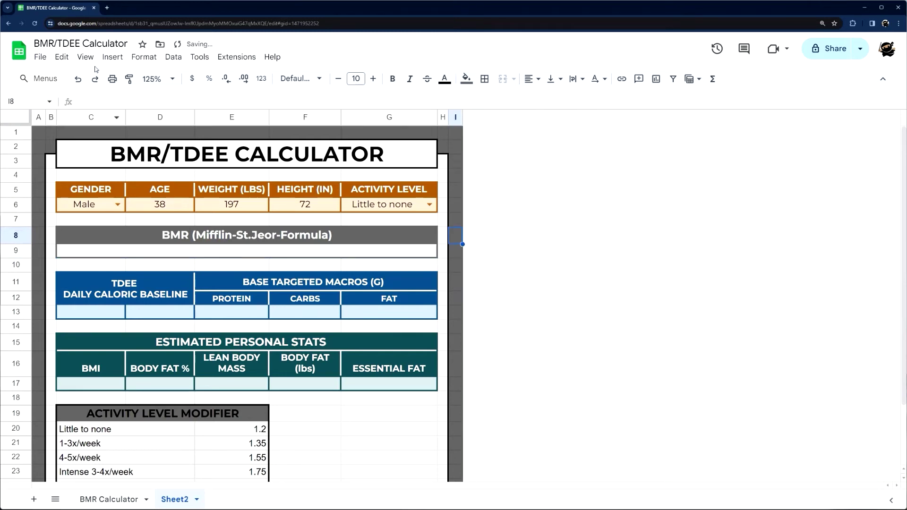
# Hide the gridlines on Sheet2.
pyautogui.click(85, 57)
pyautogui.moveTo(94, 75)
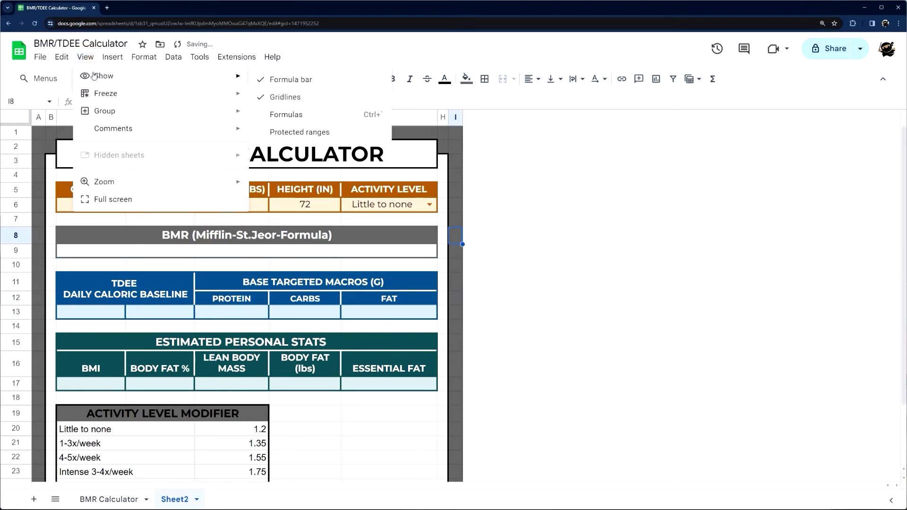
pyautogui.click(285, 96)
pyautogui.click(631, 400)
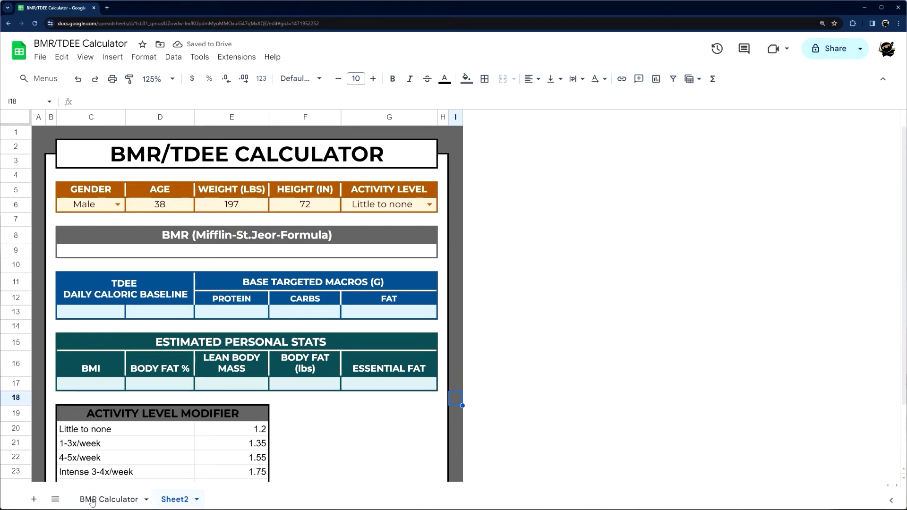
# Examine the IF formula for the BMR result in C9 on the BMR Calculator sheet, including its Male condition and true branch.
pyautogui.scroll(-3, 333, 331)
pyautogui.scroll(3, 333, 331)
pyautogui.scroll(-3, 289, 296)
pyautogui.click(111, 498)
pyautogui.scroll(3, 236, 249)
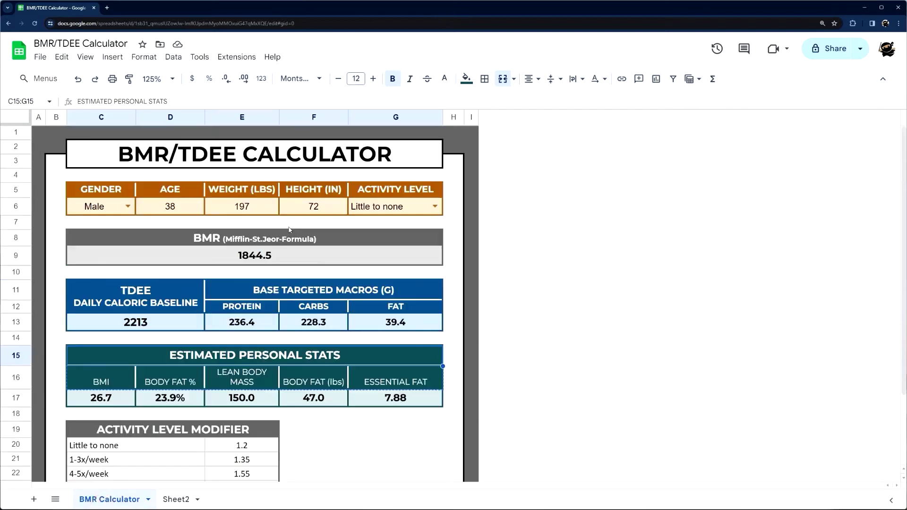
pyautogui.click(242, 255)
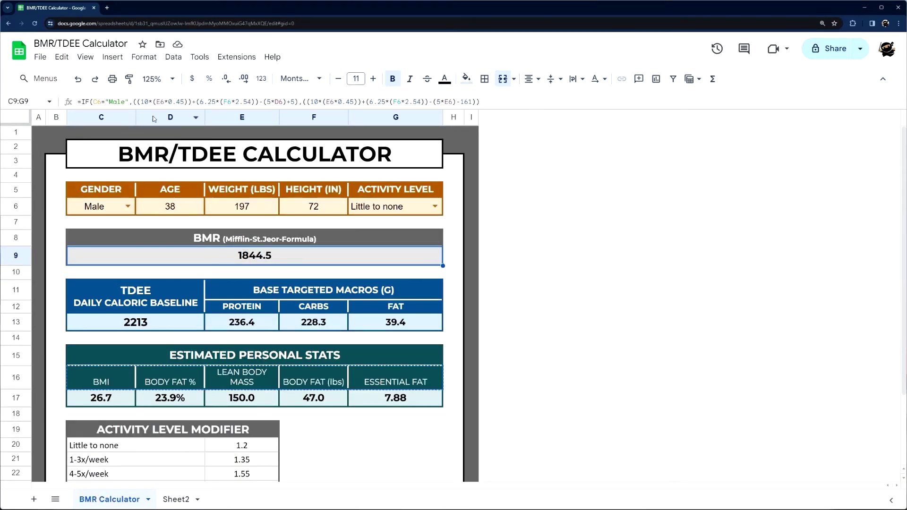
pyautogui.moveTo(82, 101); pyautogui.dragTo(134, 101)
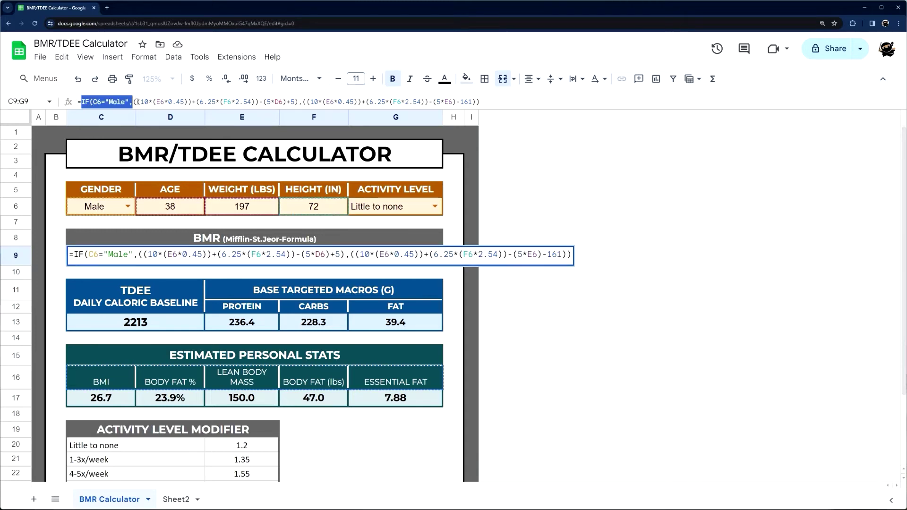
pyautogui.click(134, 101)
pyautogui.moveTo(134, 101); pyautogui.dragTo(297, 98)
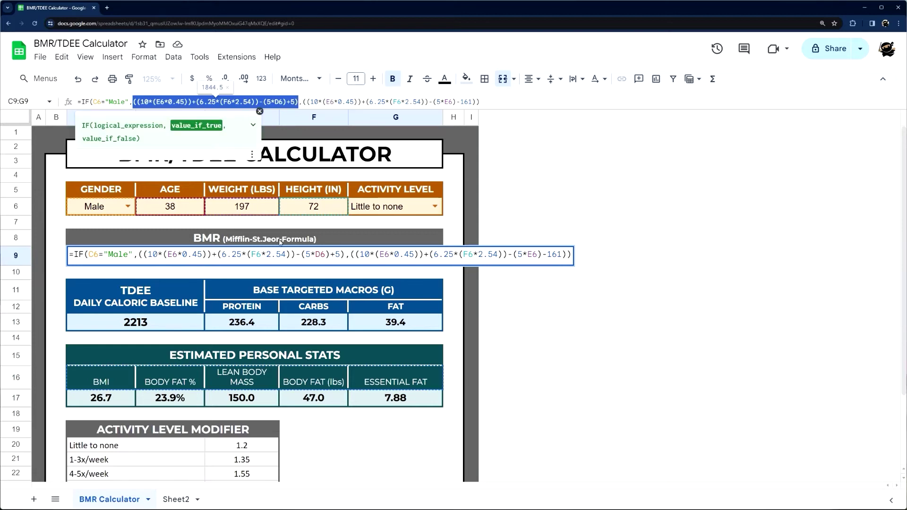
pyautogui.press('Escape')
pyautogui.click(278, 239)
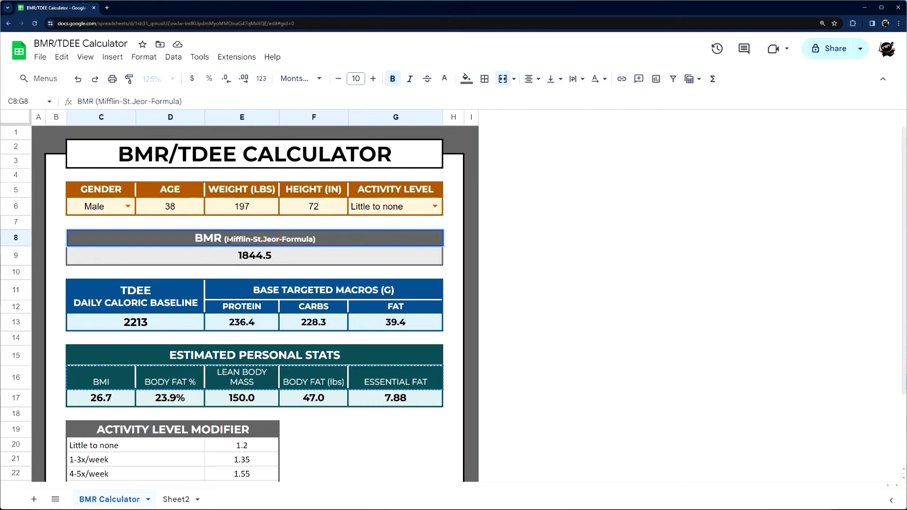
pyautogui.moveTo(240, 237); pyautogui.dragTo(273, 235)
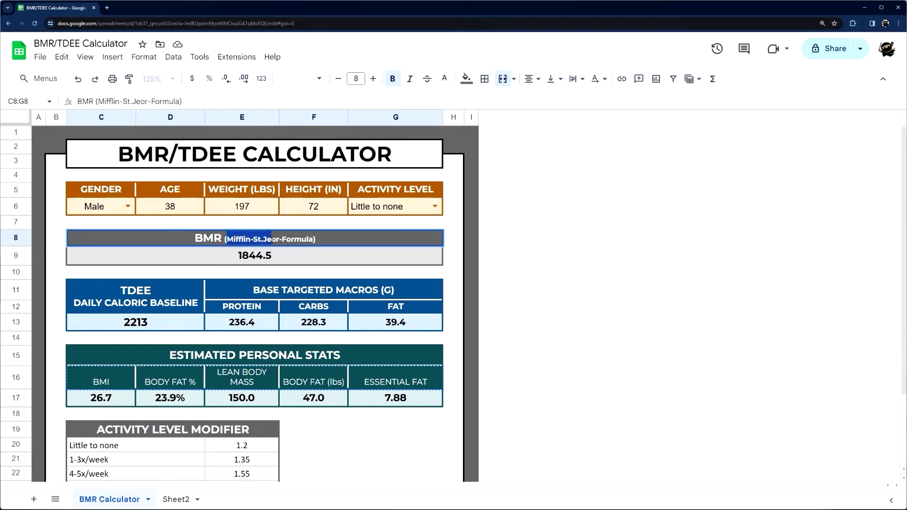
pyautogui.click(289, 257)
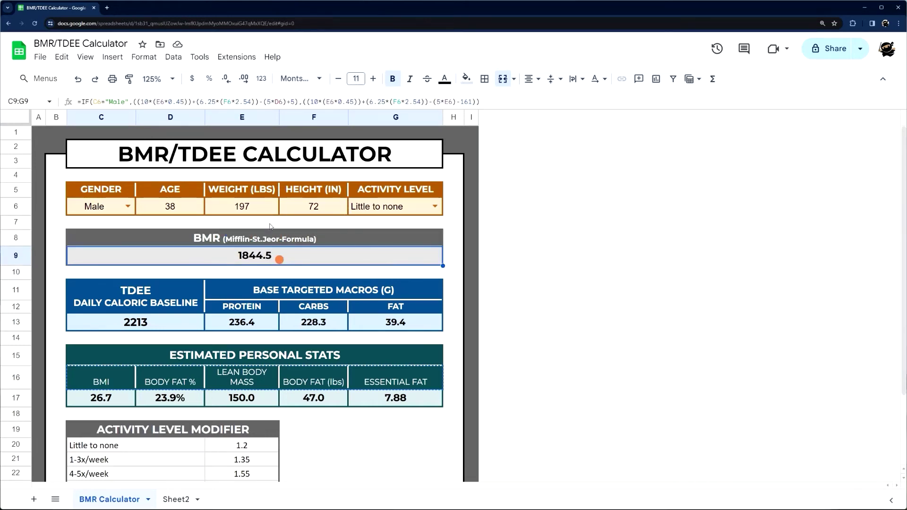
# Examine the true and false branches of the IF formula for BMR in C9.
pyautogui.moveTo(134, 102); pyautogui.dragTo(299, 98)
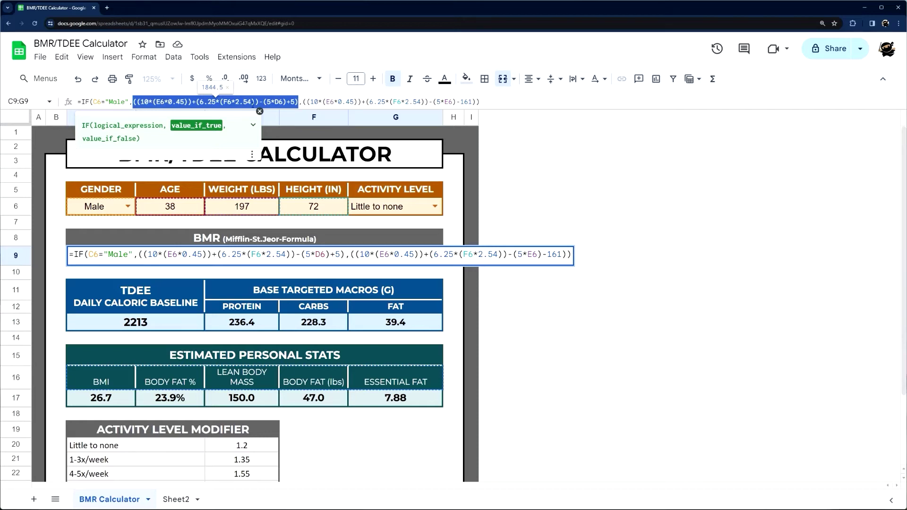
pyautogui.click(307, 102)
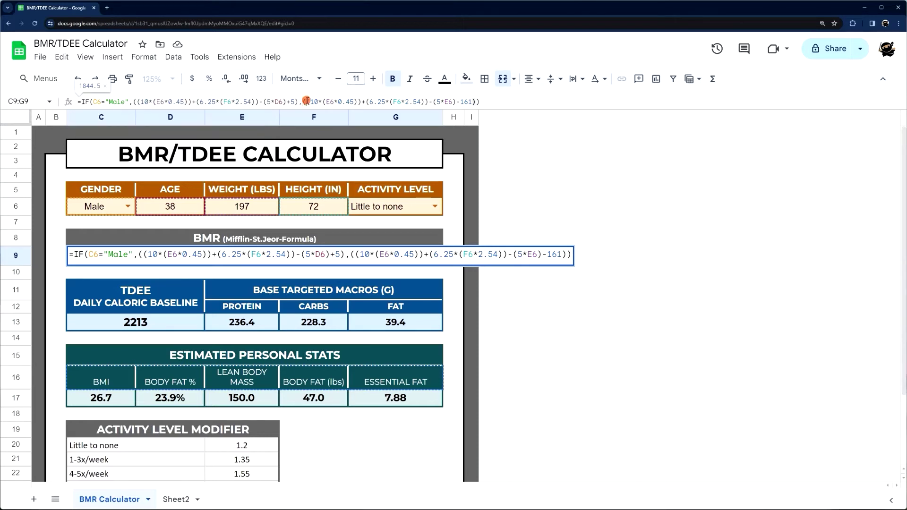
pyautogui.moveTo(305, 101); pyautogui.dragTo(476, 102)
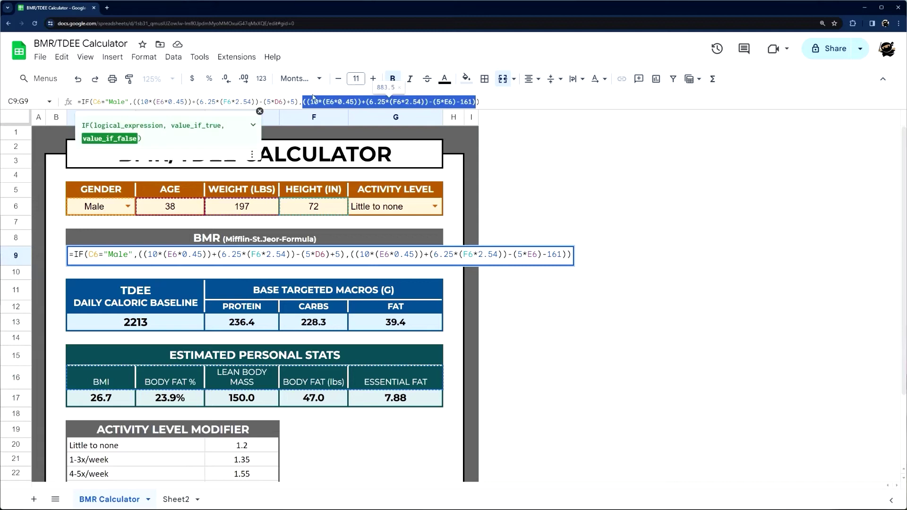
# Copy the full BMR formula from C9 on the BMR Calculator sheet into the merged cell C9:G9 on Sheet2.
pyautogui.tripleClick(212, 101)
pyautogui.hotkey('ctrl', 'c')
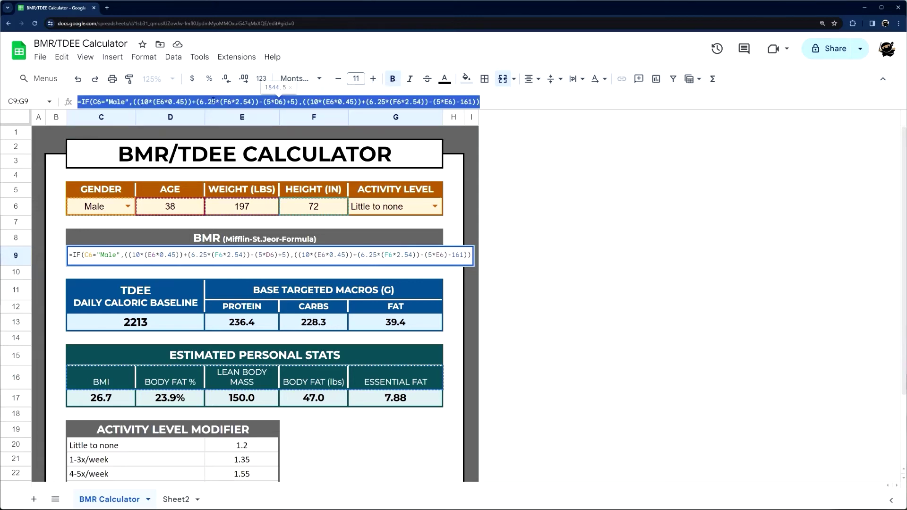
pyautogui.press('Escape')
pyautogui.click(181, 499)
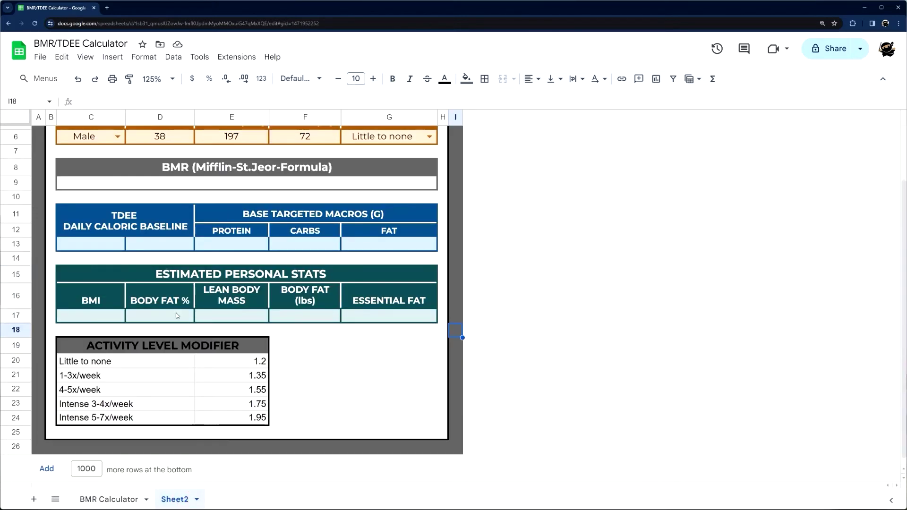
pyautogui.doubleClick(197, 182)
pyautogui.hotkey('ctrl', 'v')
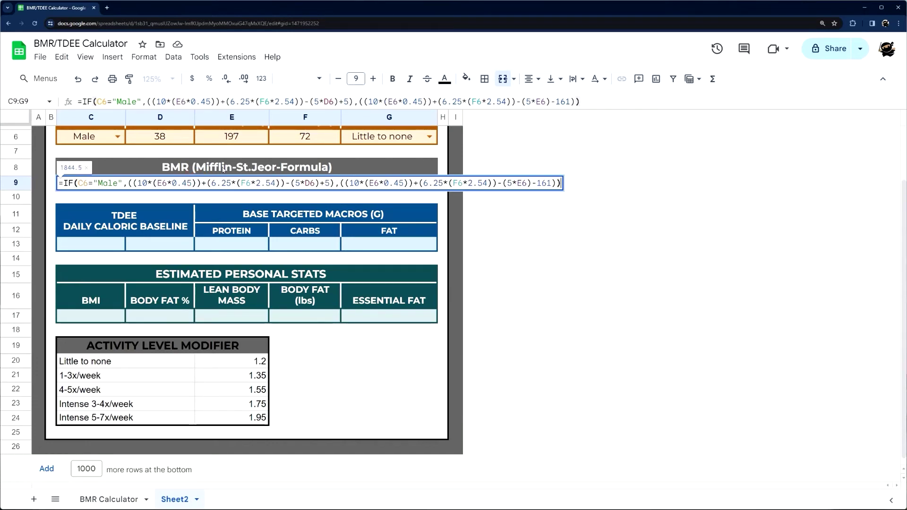
# Review the weight, height and age terms of the pasted BMR formula, including the 0.45 and 2.54 conversions, and commit it.
pyautogui.moveTo(334, 183); pyautogui.dragTo(132, 182)
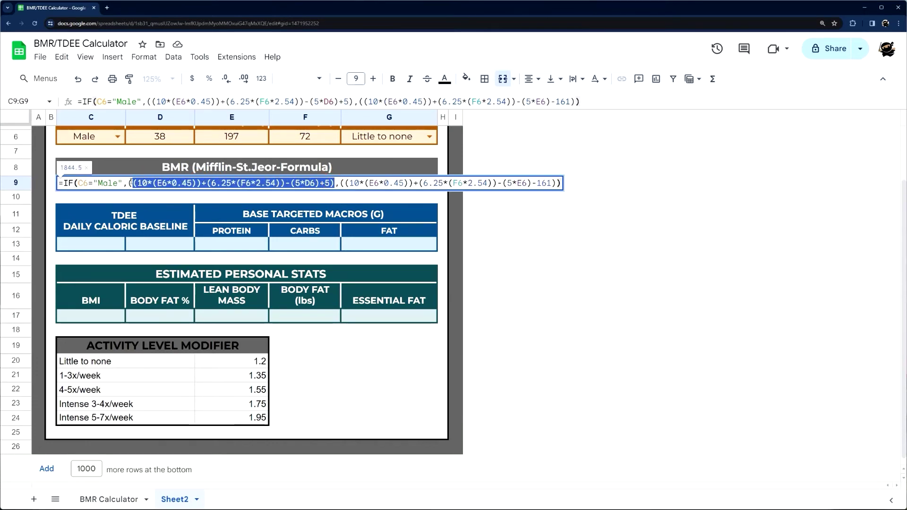
pyautogui.click(139, 183)
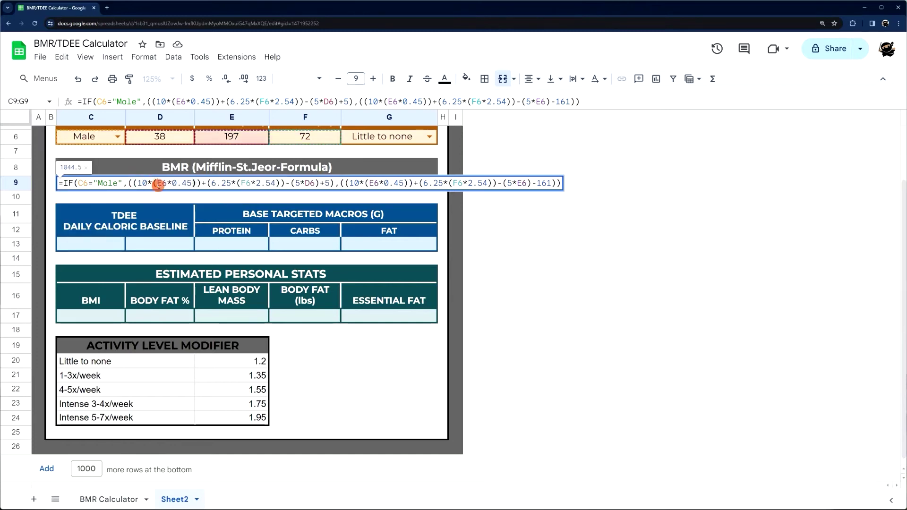
pyautogui.scroll(2, 233, 147)
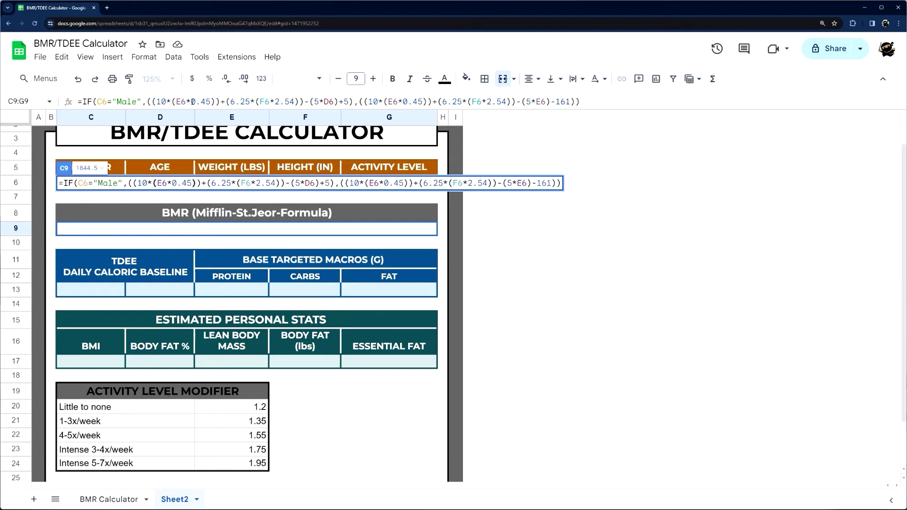
pyautogui.moveTo(212, 101); pyautogui.dragTo(210, 103)
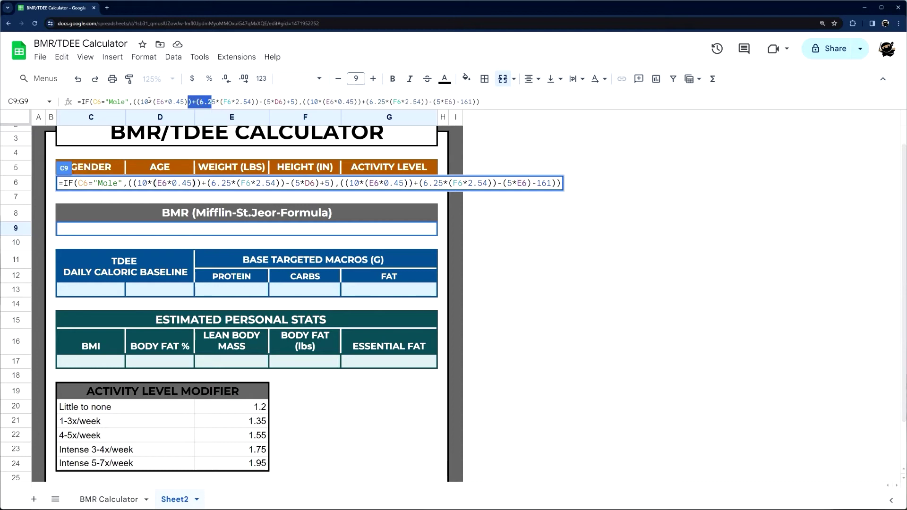
pyautogui.moveTo(141, 101); pyautogui.dragTo(191, 101)
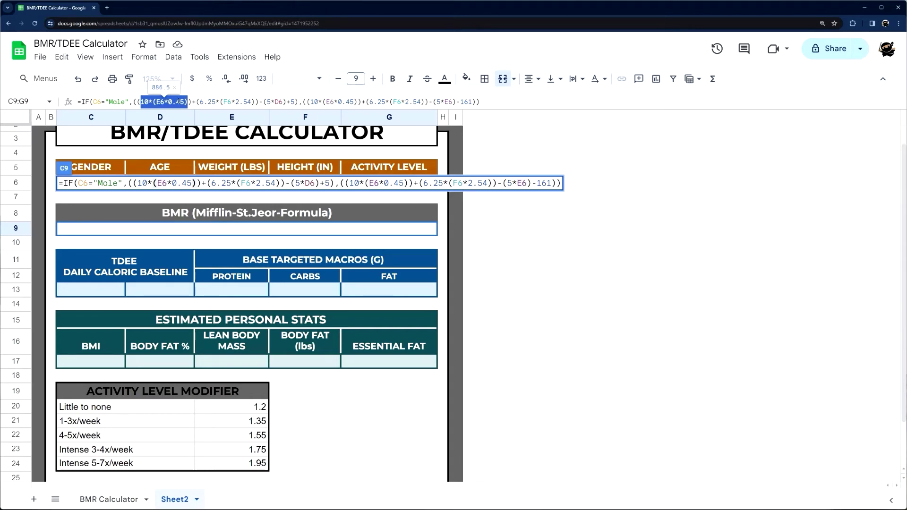
pyautogui.click(200, 102)
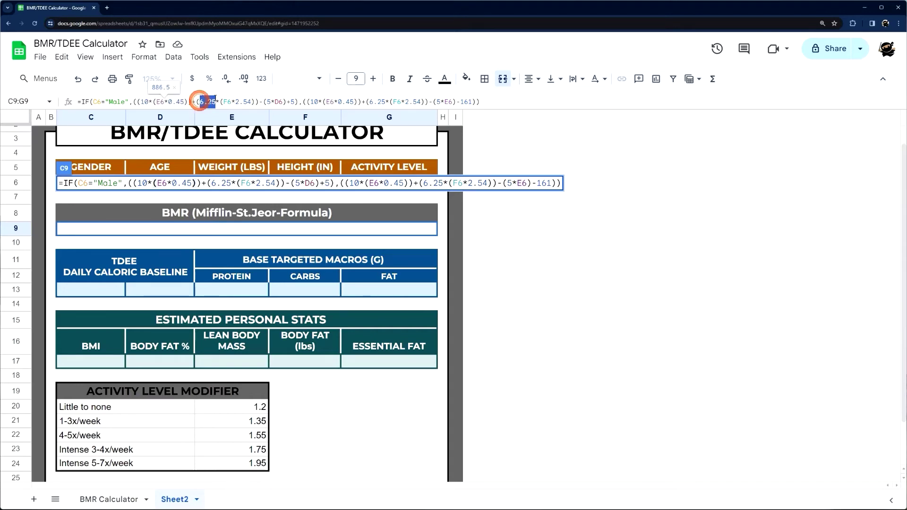
pyautogui.click(226, 101)
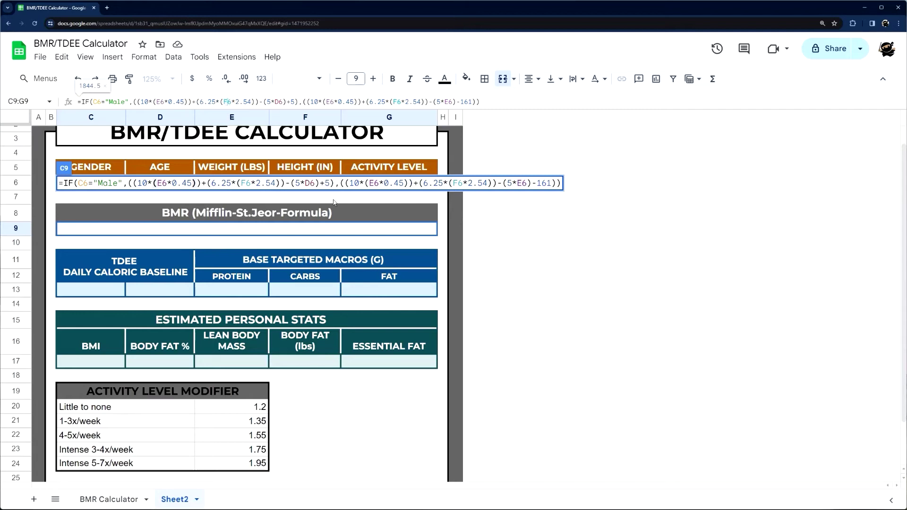
pyautogui.moveTo(231, 102); pyautogui.dragTo(251, 101)
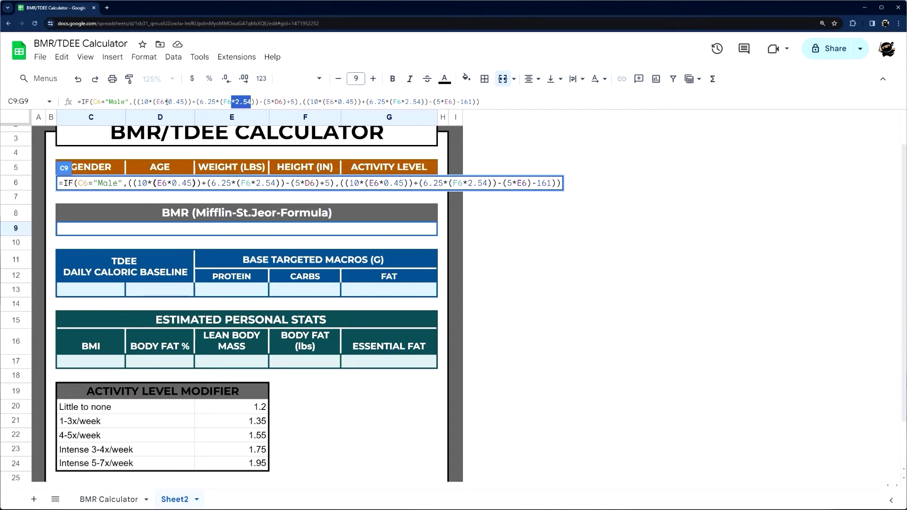
pyautogui.moveTo(156, 102); pyautogui.dragTo(184, 102)
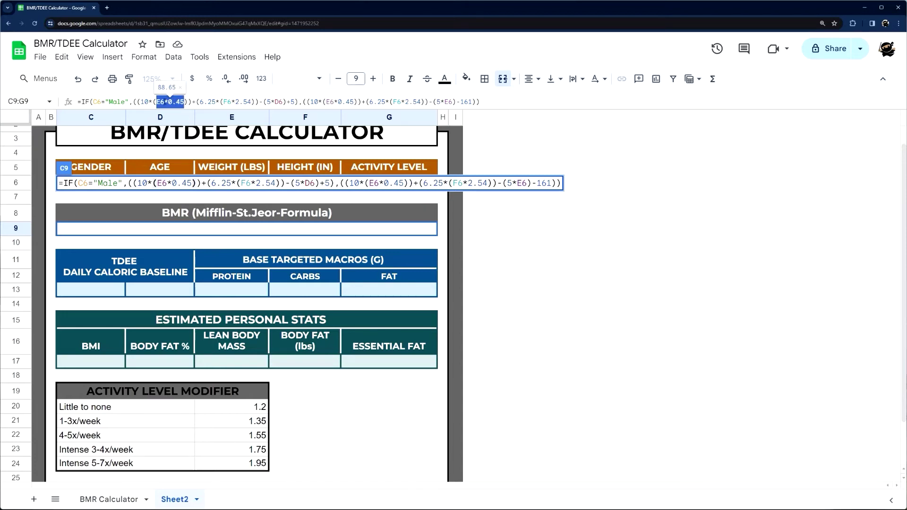
pyautogui.moveTo(223, 102); pyautogui.dragTo(251, 102)
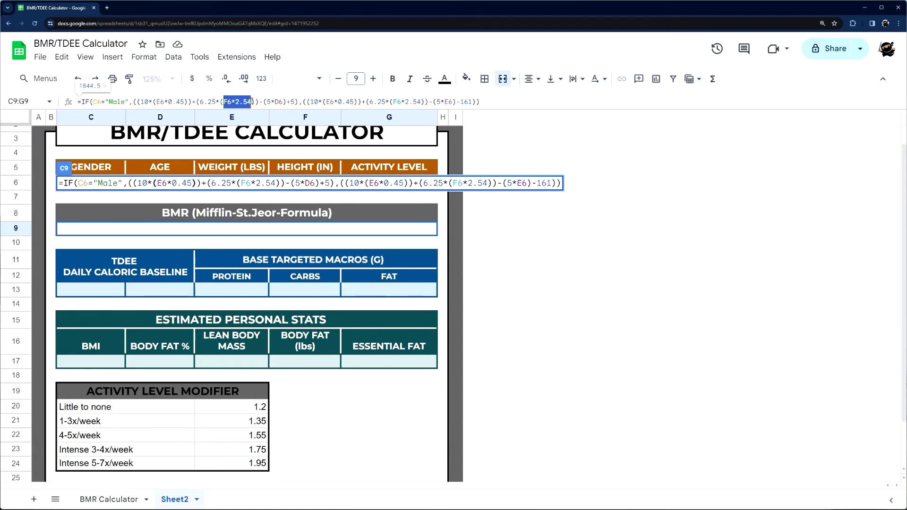
pyautogui.click(277, 102)
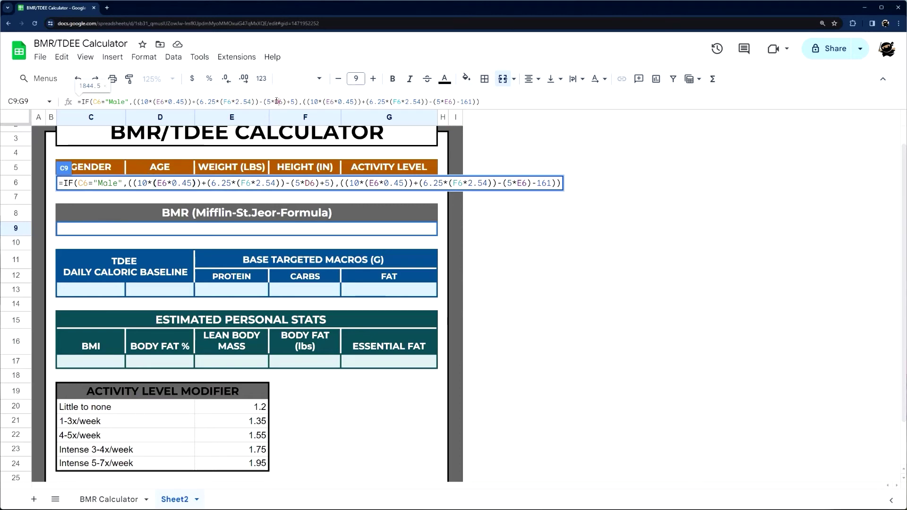
pyautogui.press('Return')
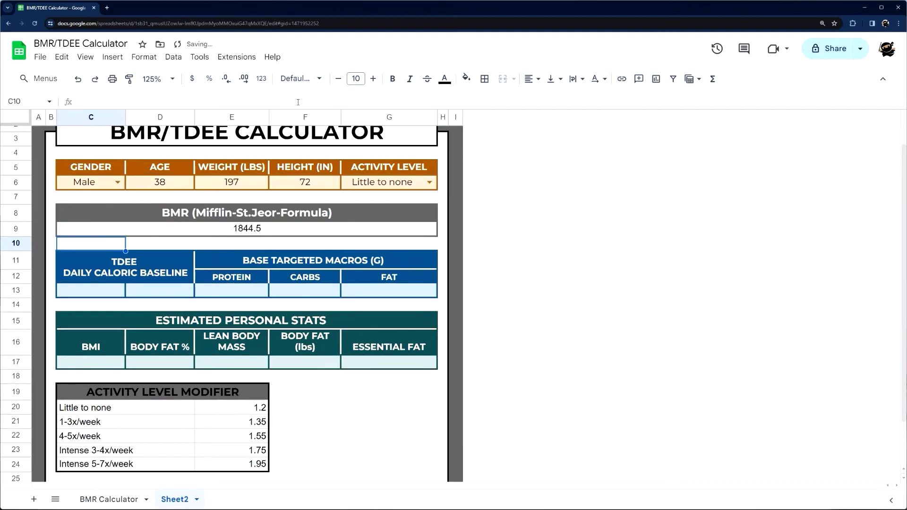
# Format the BMR result in C9:G9 as bold Montserrat at size 11.
pyautogui.click(222, 228)
pyautogui.click(293, 78)
pyautogui.click(306, 186)
pyautogui.click(393, 79)
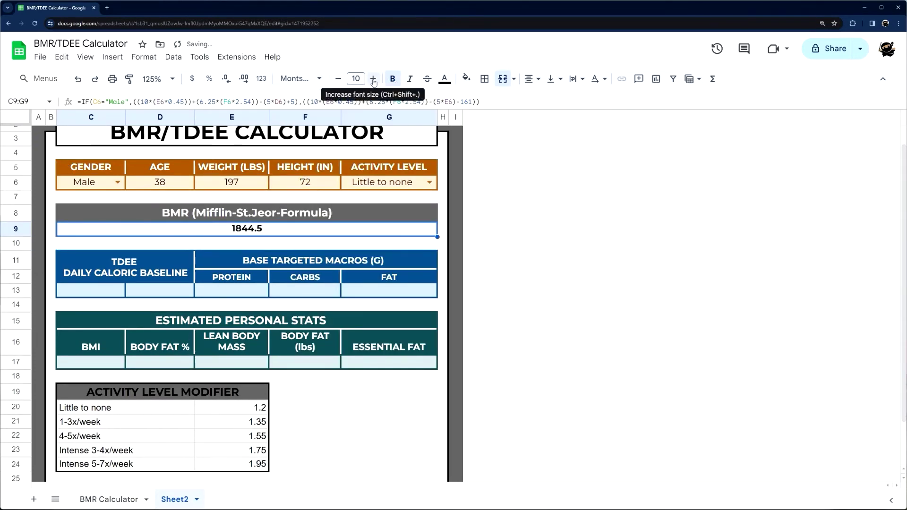
pyautogui.click(373, 79)
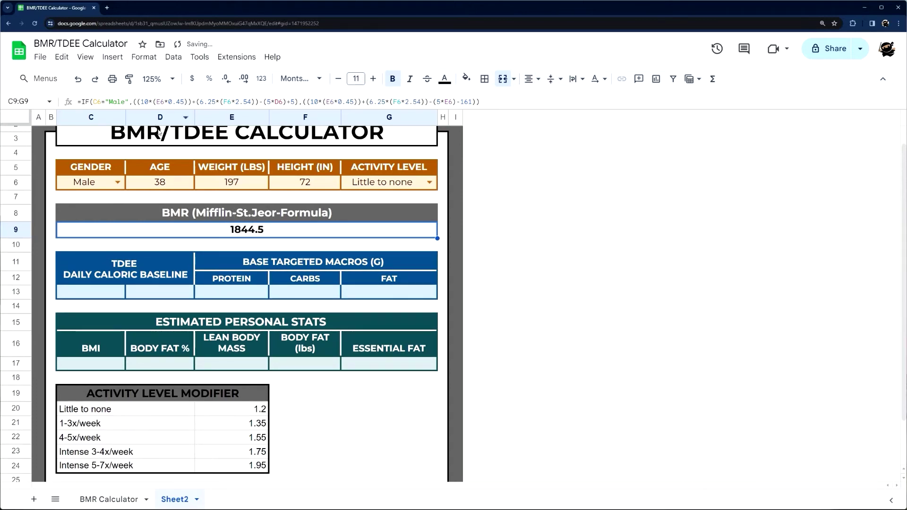
# Rename Sheet2 as BMR.
pyautogui.rightClick(174, 504)
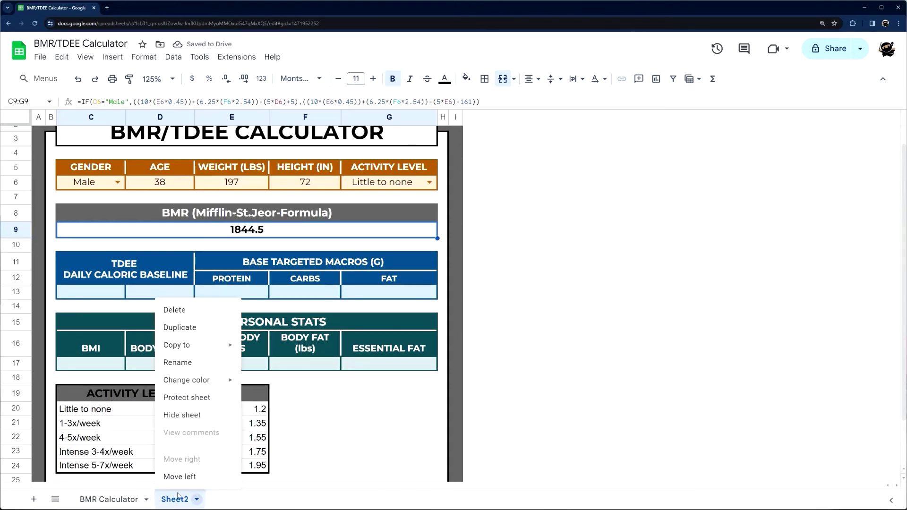
pyautogui.click(177, 362)
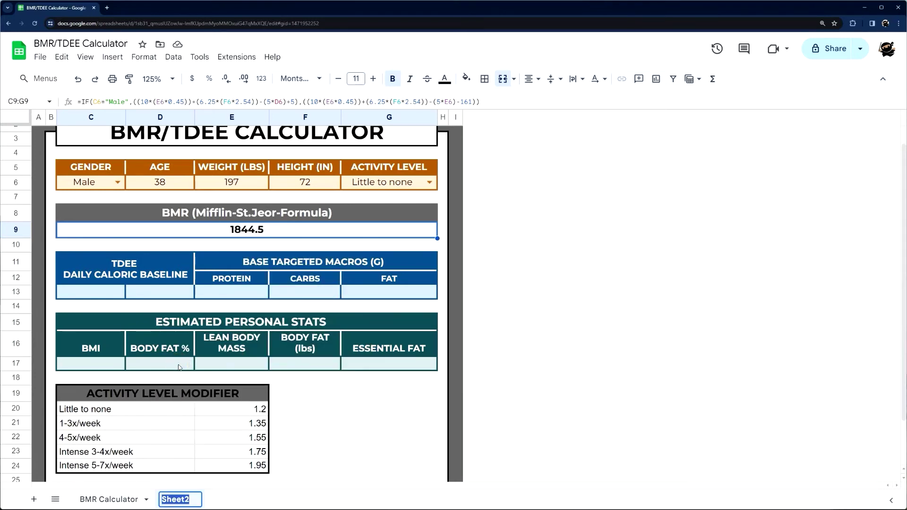
pyautogui.write('BMR')
pyautogui.press('Return')
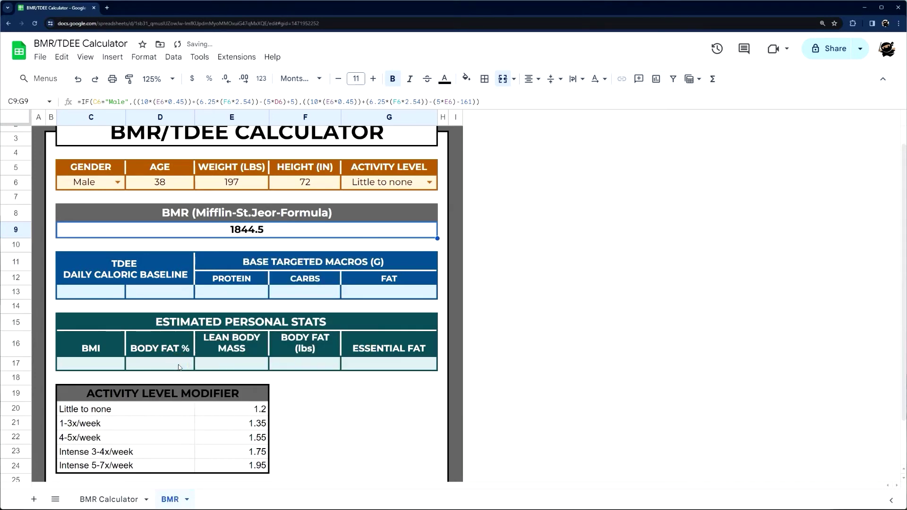
# Examine the TDEE formula in C13 on the BMR Calculator sheet, including its VLOOKUP into the activity level table.
pyautogui.click(106, 498)
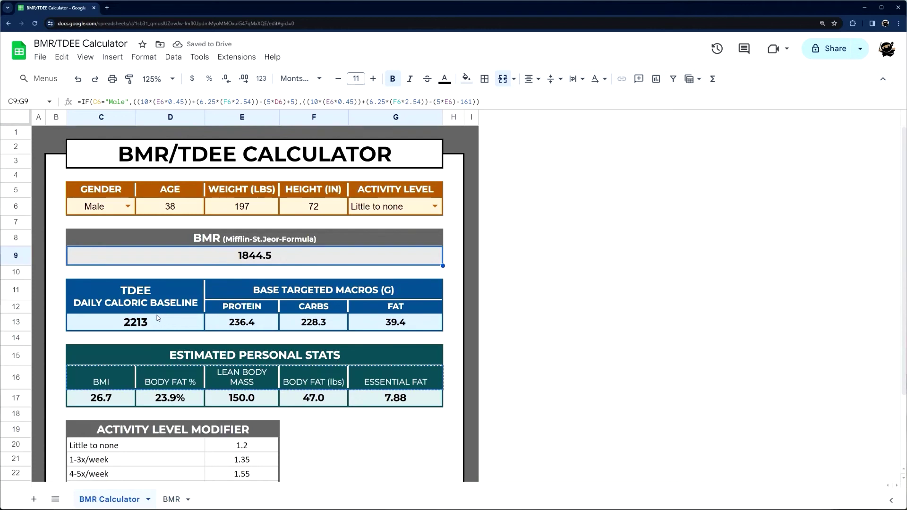
pyautogui.click(139, 322)
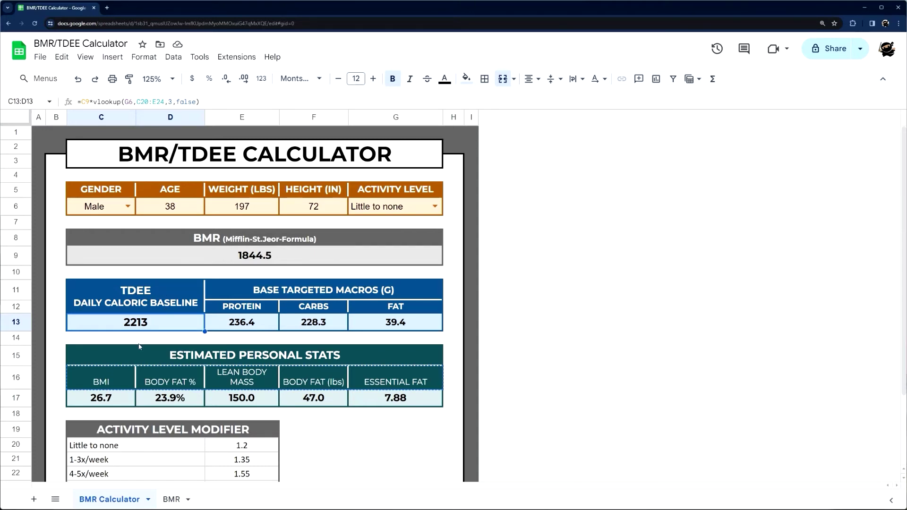
pyautogui.click(86, 102)
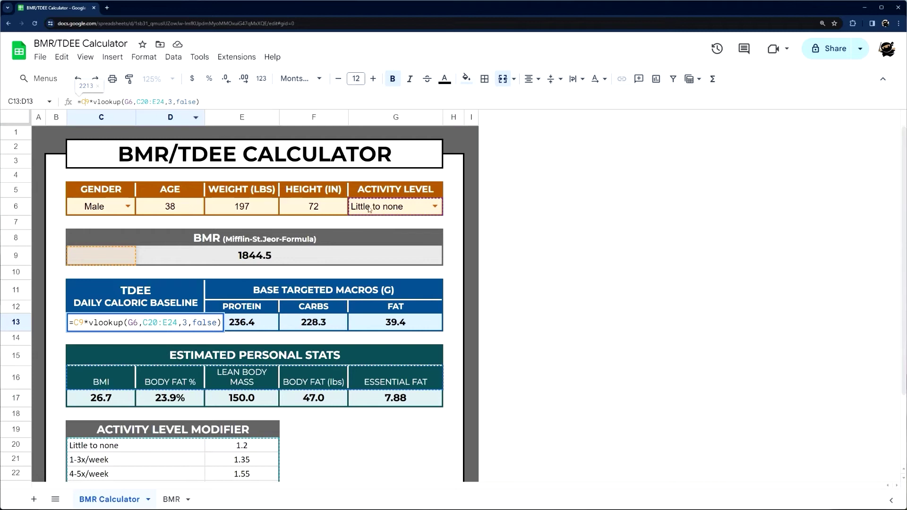
pyautogui.scroll(-1, 375, 193)
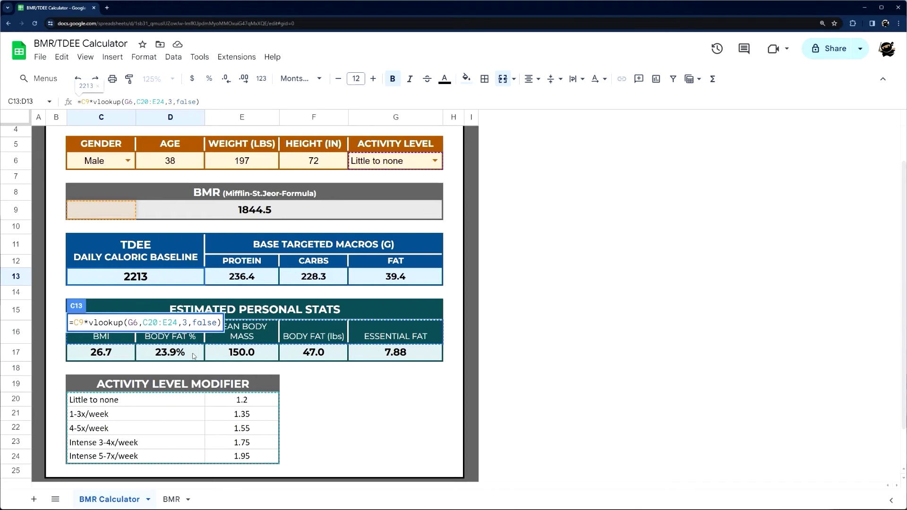
pyautogui.hotkey('ctrl', 'a')
pyautogui.press('Escape')
# Merge cells C13:D13 under the TDEE Daily Caloric Baseline header on the BMR sheet.
pyautogui.click(171, 499)
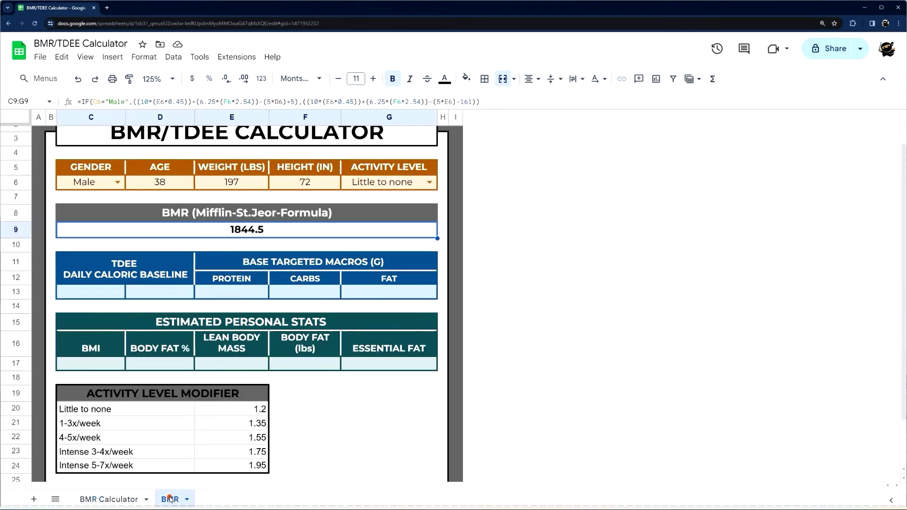
pyautogui.click(106, 291)
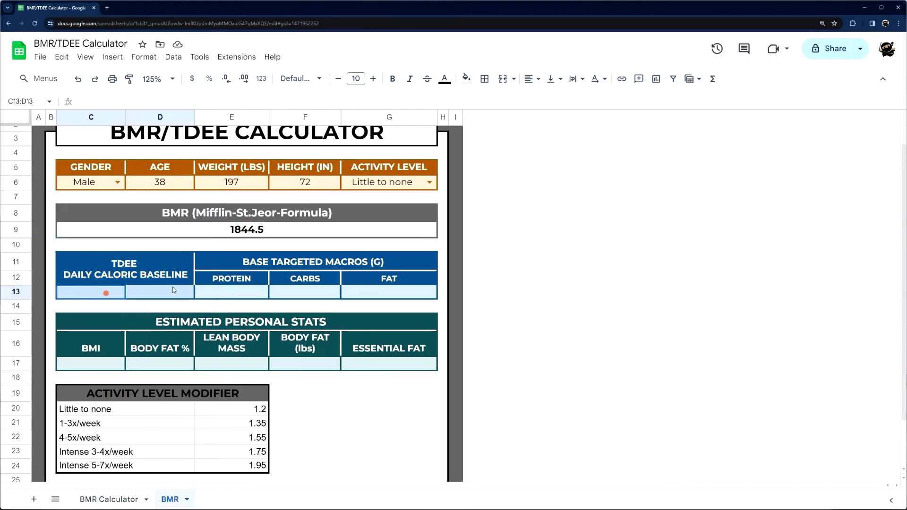
pyautogui.click(502, 78)
pyautogui.click(237, 338)
# Enter =C9*vlookup(G6,C20:E24,3,false) in the merged TDEE Daily Caloric Baseline cell C13:D13 on the BMR sheet.
pyautogui.click(156, 292)
pyautogui.write('=')
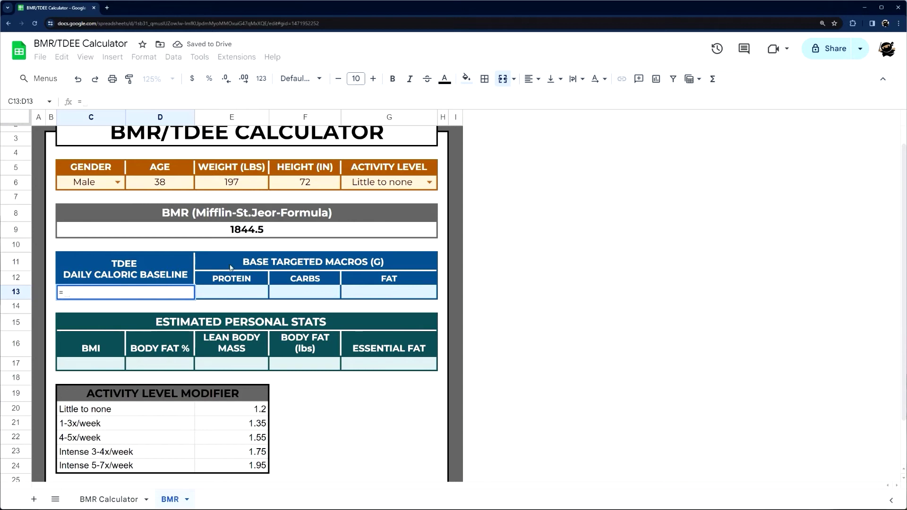
pyautogui.click(225, 229)
pyautogui.write('*')
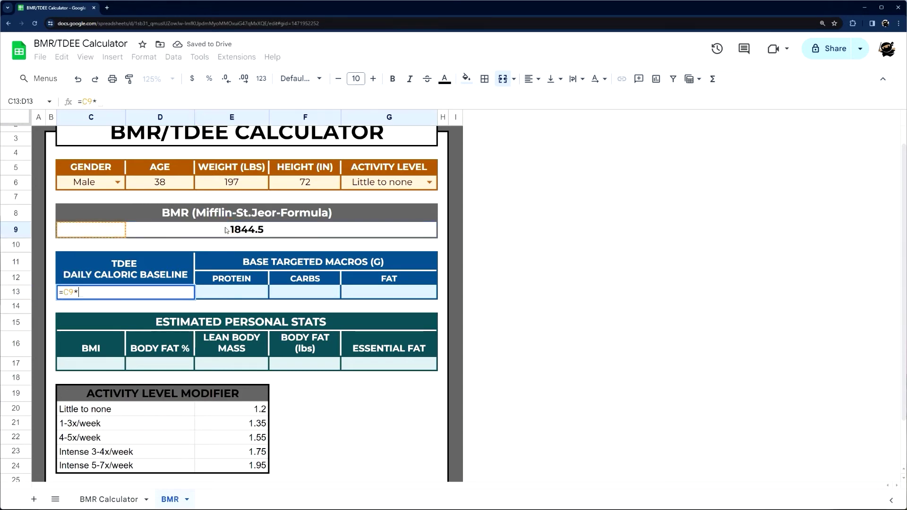
pyautogui.write('vlookup(')
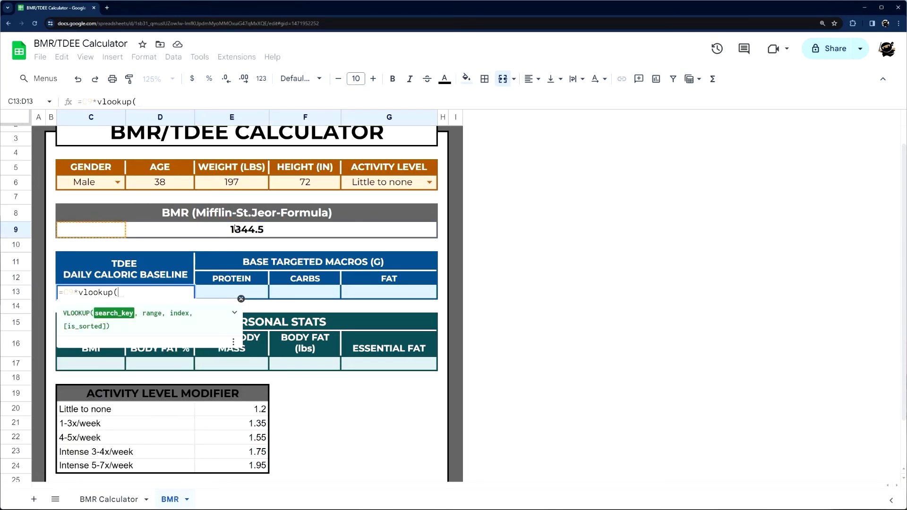
pyautogui.click(391, 184)
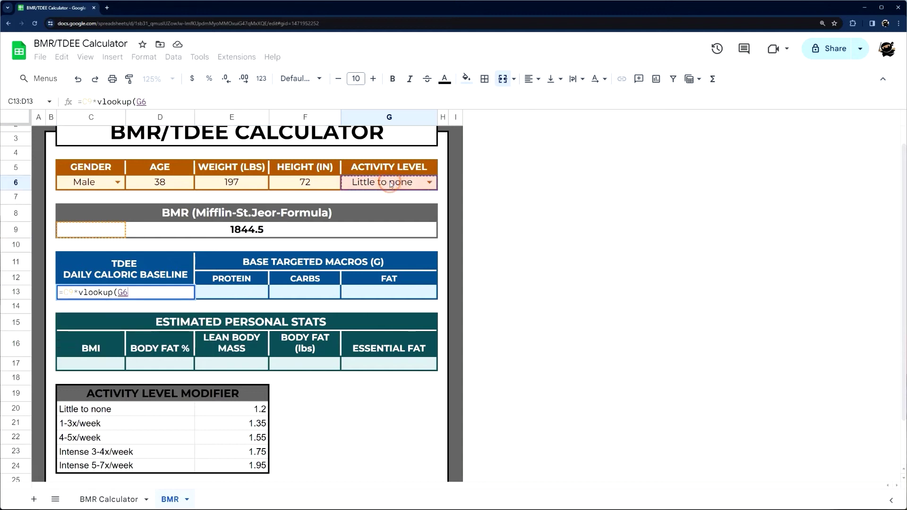
pyautogui.write(',')
pyautogui.moveTo(93, 413); pyautogui.dragTo(234, 465)
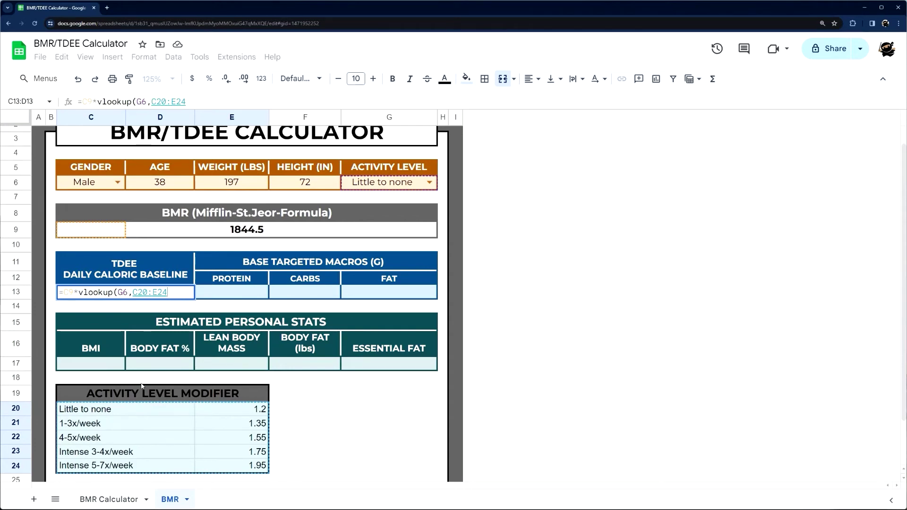
pyautogui.write(',')
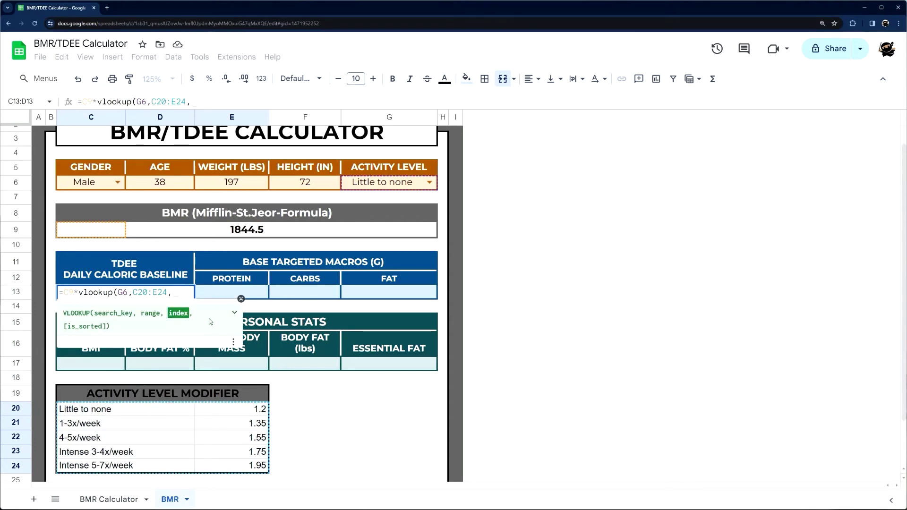
pyautogui.write('3,false)')
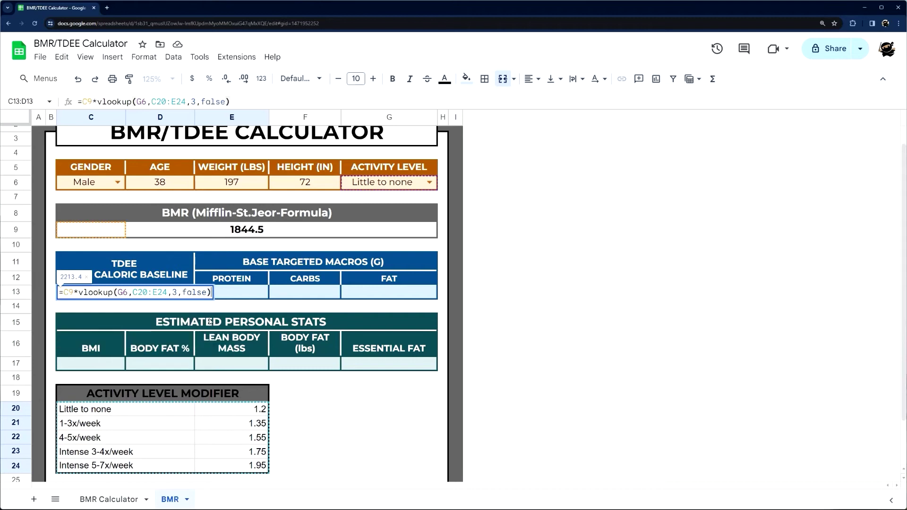
pyautogui.press('Return')
# Format the TDEE result in C13:D13 as bold Montserrat at size 12, centred horizontally and vertically.
pyautogui.moveTo(118, 292); pyautogui.dragTo(170, 291)
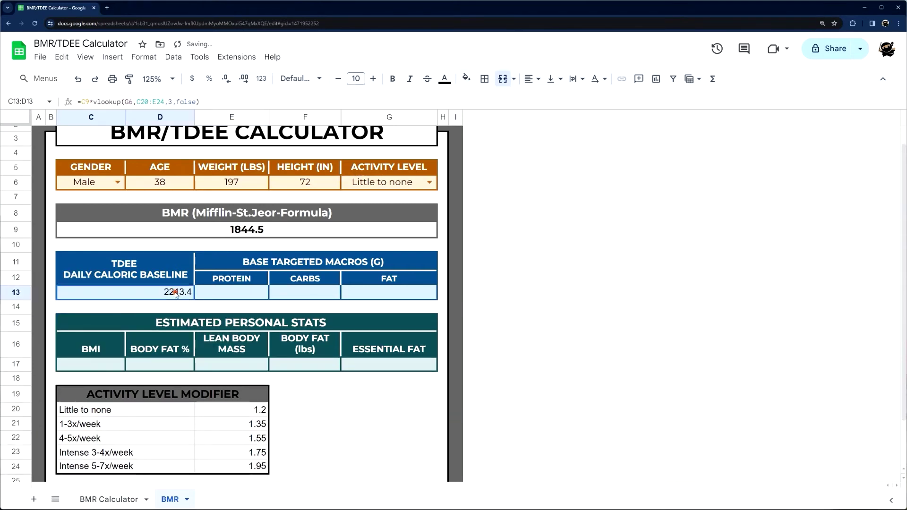
pyautogui.click(502, 78)
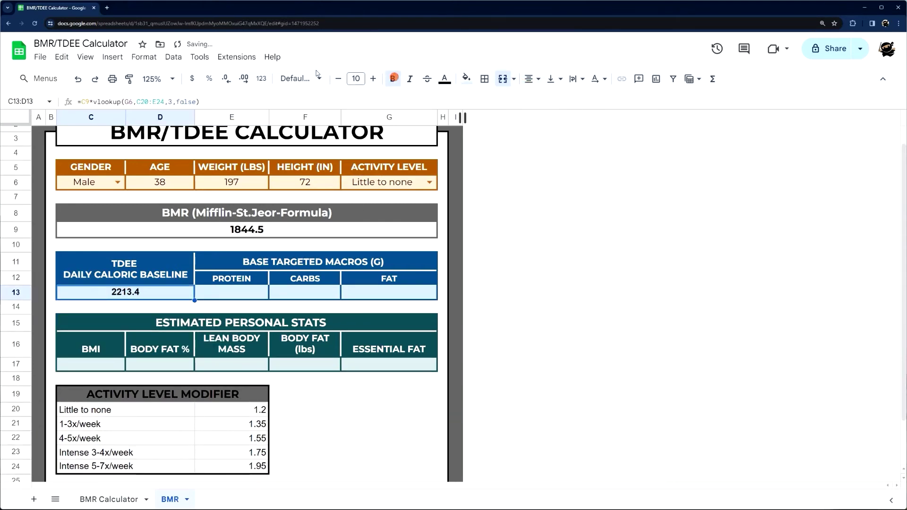
pyautogui.click(393, 78)
pyautogui.click(301, 78)
pyautogui.click(317, 185)
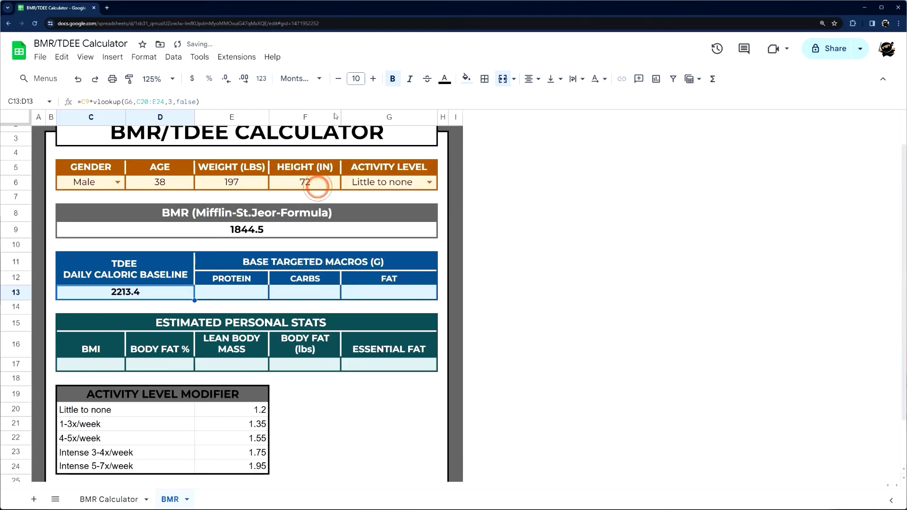
pyautogui.click(373, 78)
pyautogui.click(373, 78)
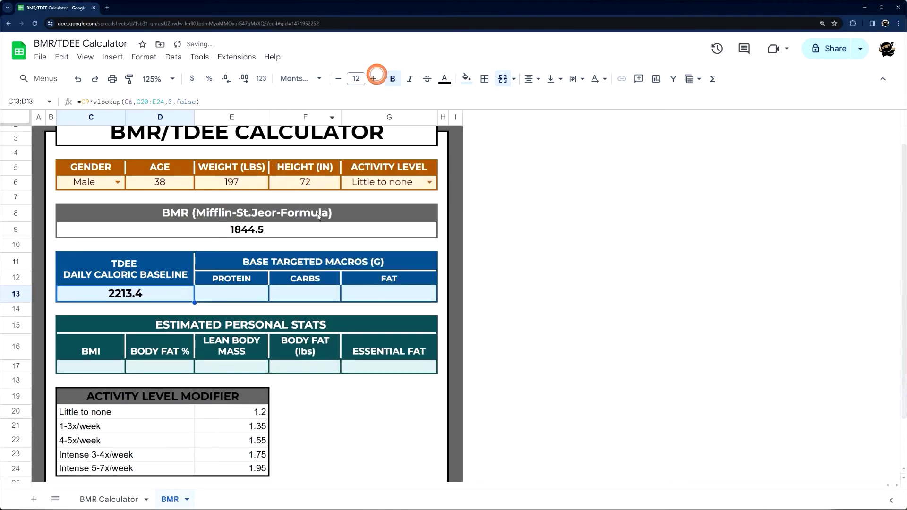
pyautogui.click(550, 78)
pyautogui.click(573, 96)
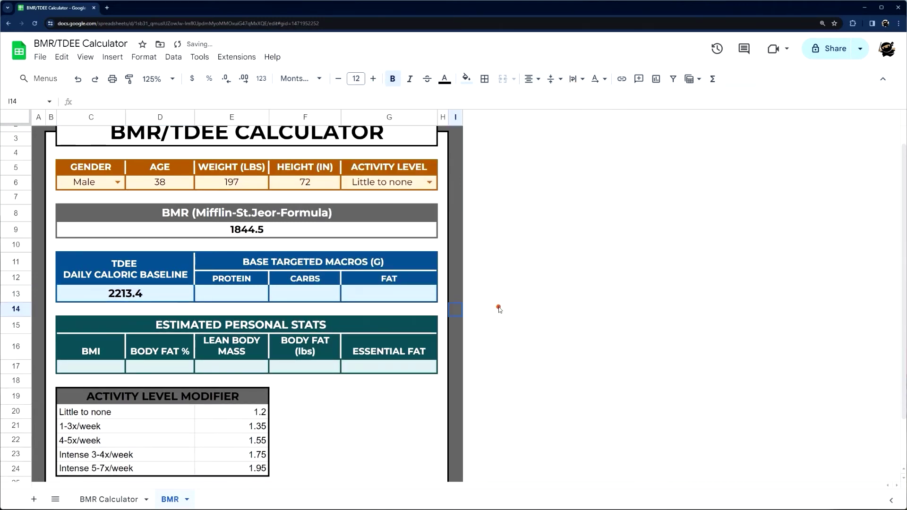
# Examine the protein formula in E13 on the BMR Calculator sheet, including its weight reference and multiplier.
pyautogui.click(235, 261)
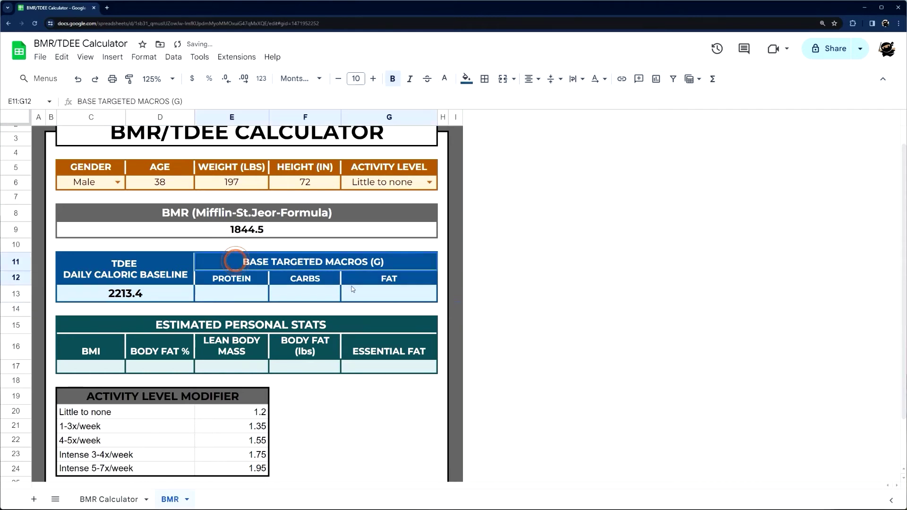
pyautogui.click(249, 296)
pyautogui.click(122, 500)
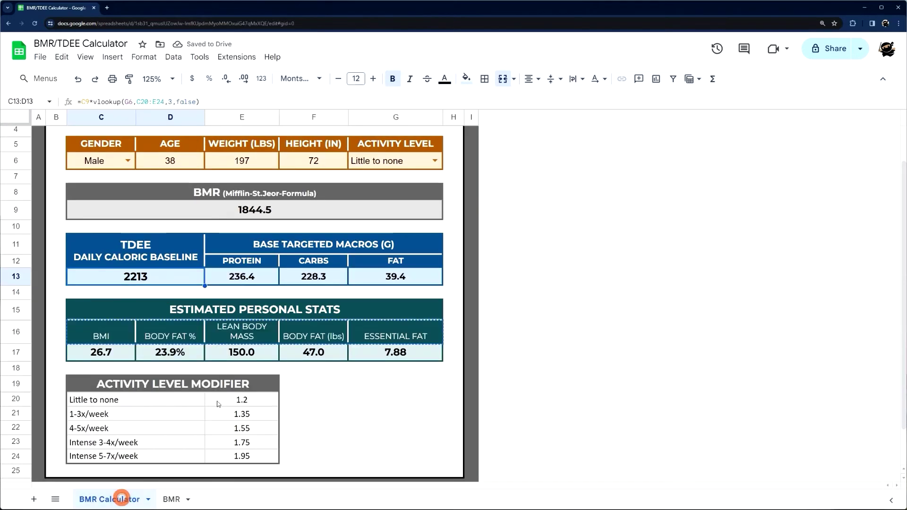
pyautogui.click(258, 277)
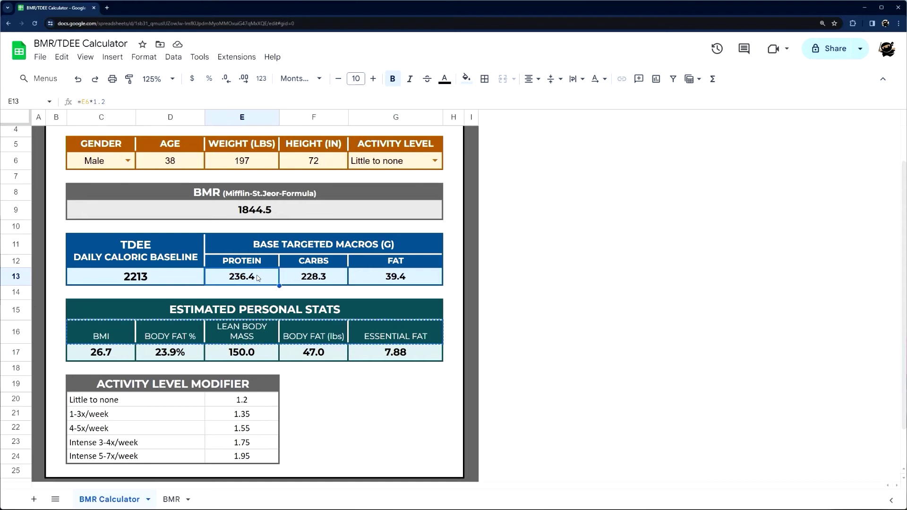
pyautogui.click(92, 101)
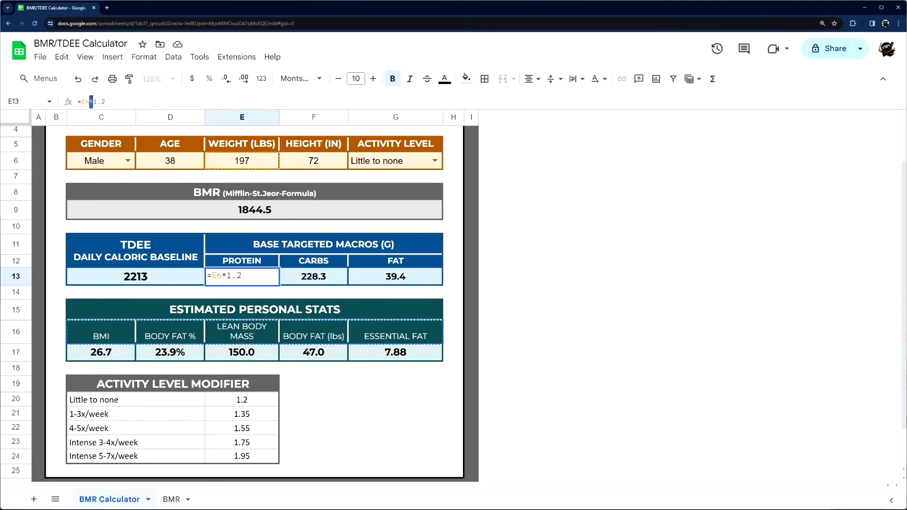
pyautogui.click(112, 101)
pyautogui.moveTo(104, 101); pyautogui.dragTo(79, 101)
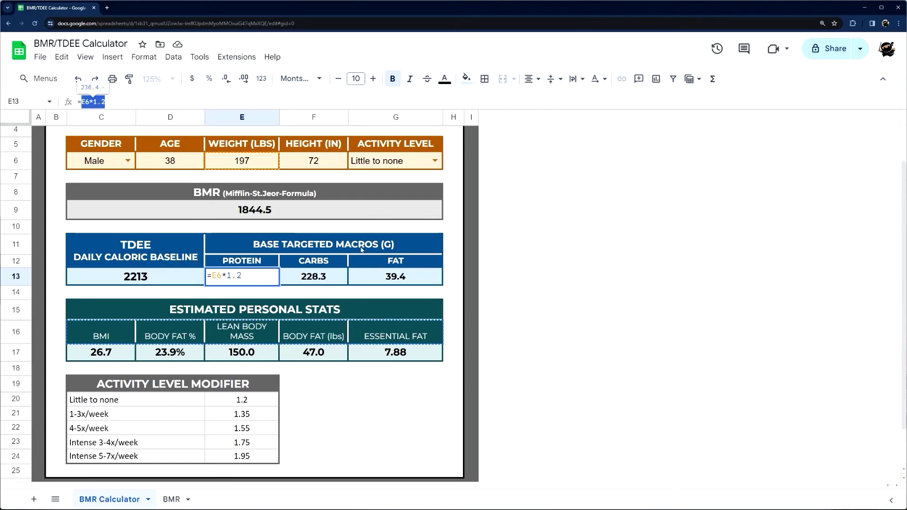
# Enter =E6*1.2 in the Protein cell E13 on the BMR sheet and centre the result.
pyautogui.click(171, 503)
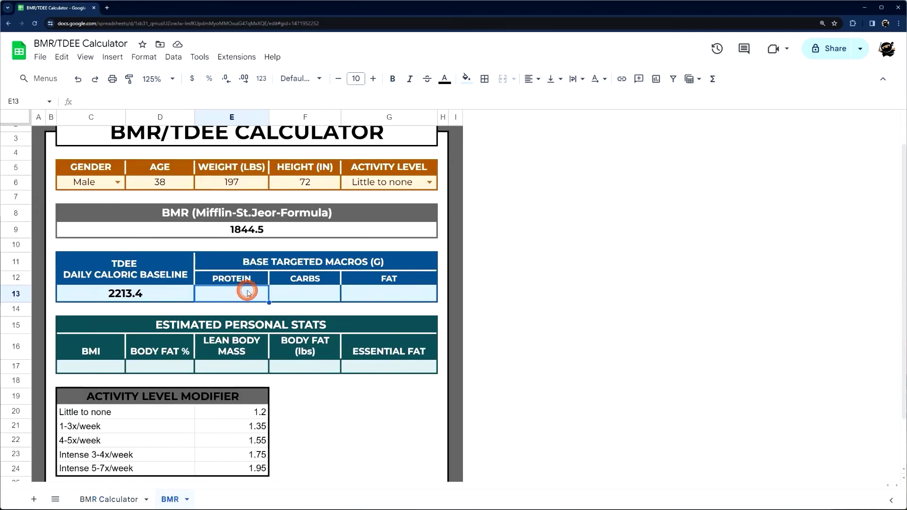
pyautogui.write('=')
pyautogui.click(242, 184)
pyautogui.write('*1.2')
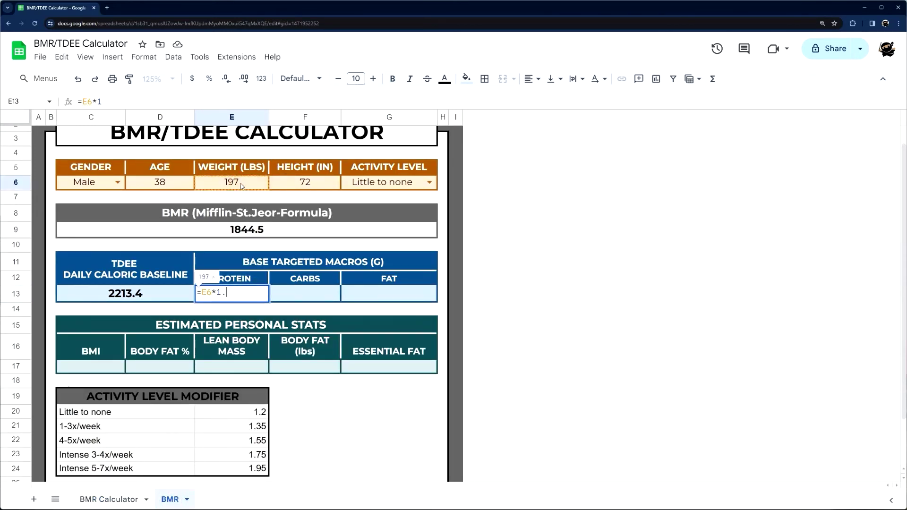
pyautogui.press('Return')
pyautogui.click(253, 293)
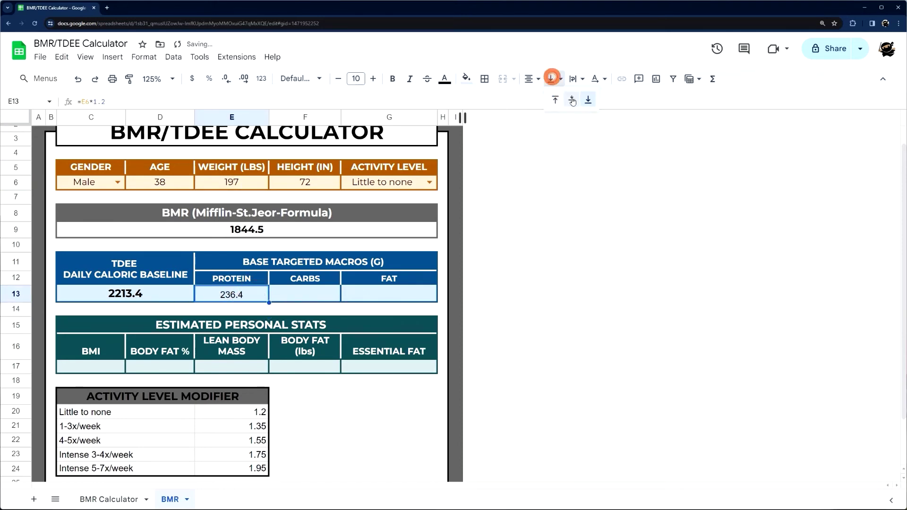
# Examine the carbs formula in F13 and the fat formula in G13 on the BMR Calculator sheet.
pyautogui.click(293, 291)
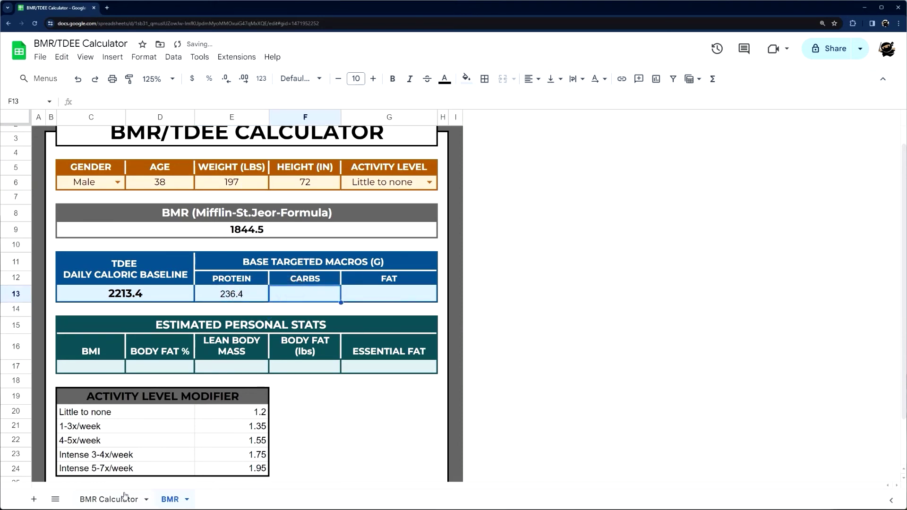
pyautogui.click(121, 498)
pyautogui.click(311, 286)
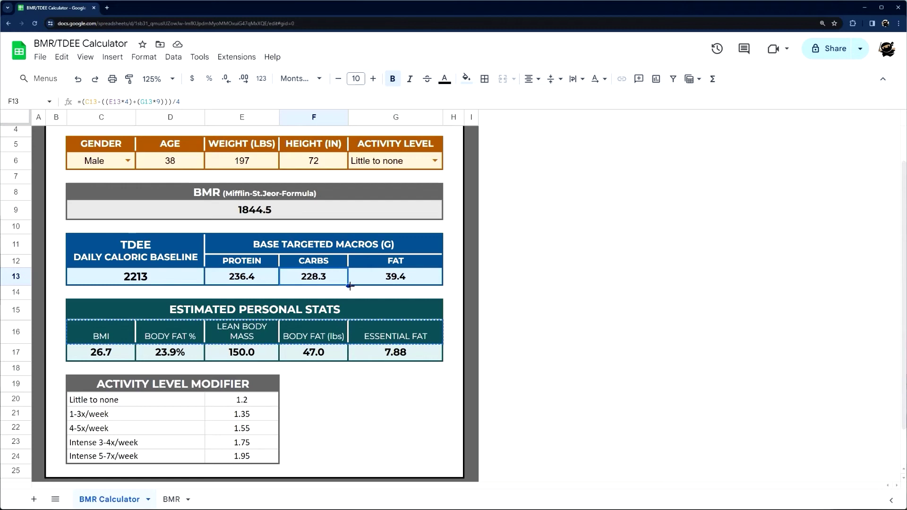
pyautogui.click(389, 279)
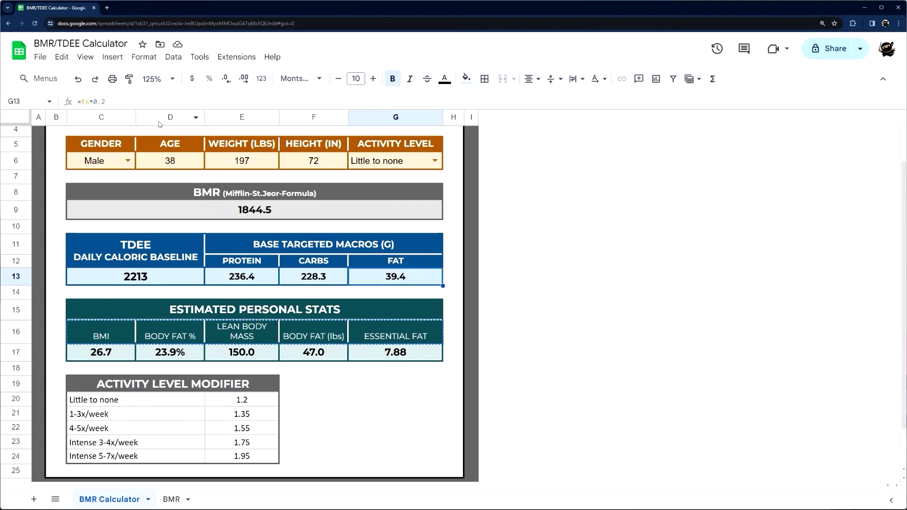
pyautogui.press('F2')
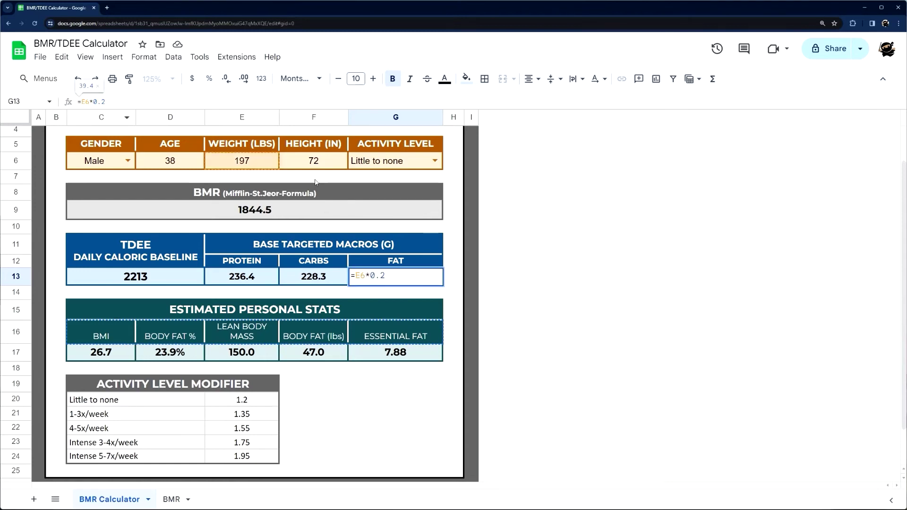
pyautogui.press('Escape')
# Enter =E6*0.2 in the Fat cell G13 on the BMR sheet.
pyautogui.click(171, 499)
pyautogui.click(372, 302)
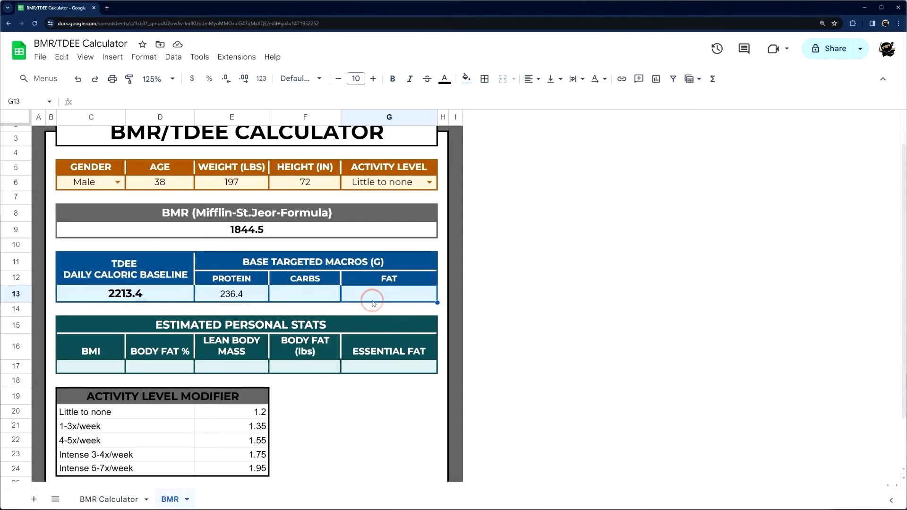
pyautogui.write('=')
pyautogui.click(245, 184)
pyautogui.write('*0.2')
pyautogui.press('Return')
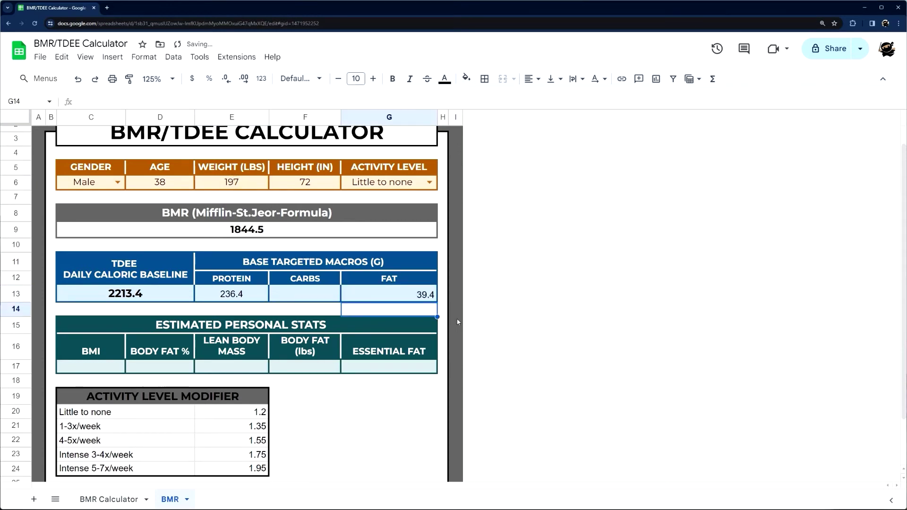
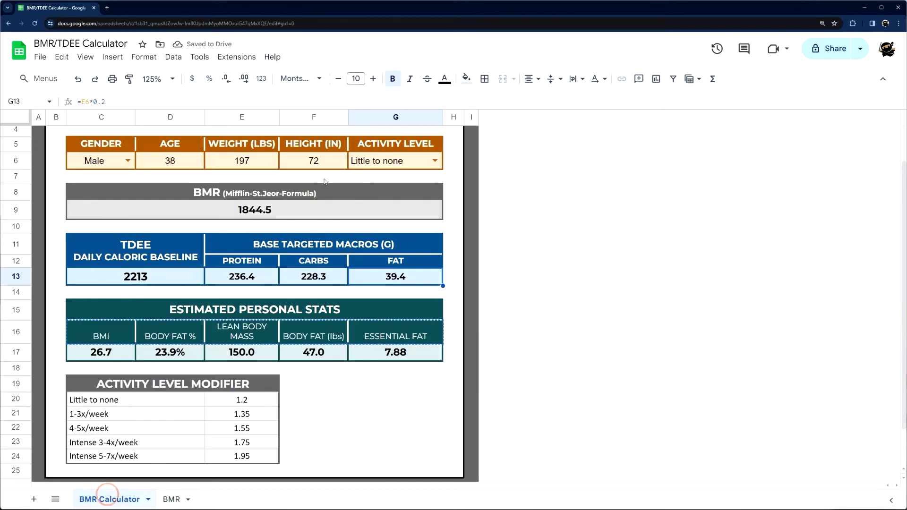
# Examine each part of the carbs formula in F13 on the BMR Calculator sheet, and return to the BMR sheet.
pyautogui.click(300, 272)
pyautogui.click(93, 98)
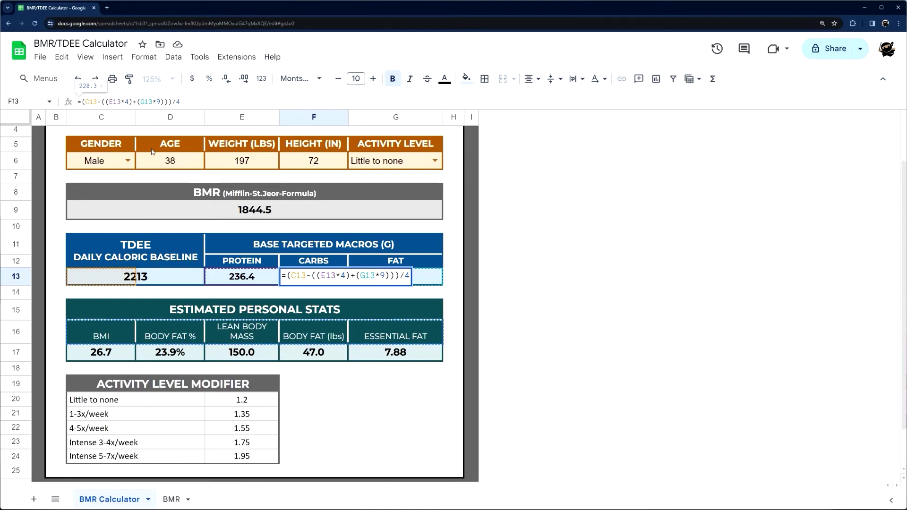
pyautogui.click(114, 100)
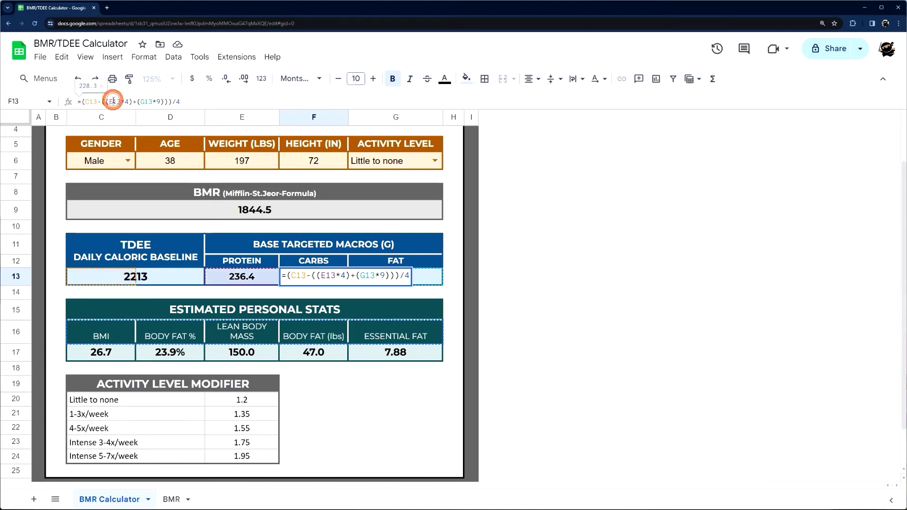
pyautogui.click(145, 101)
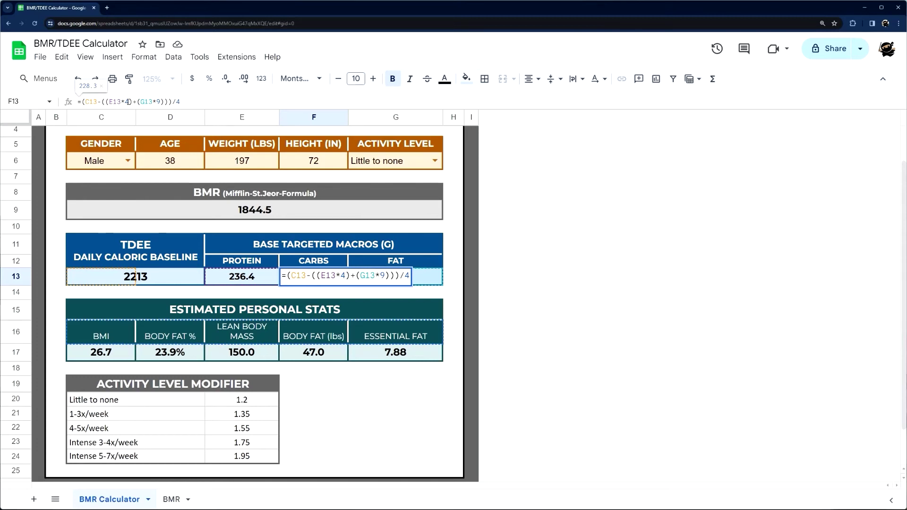
pyautogui.doubleClick(128, 101)
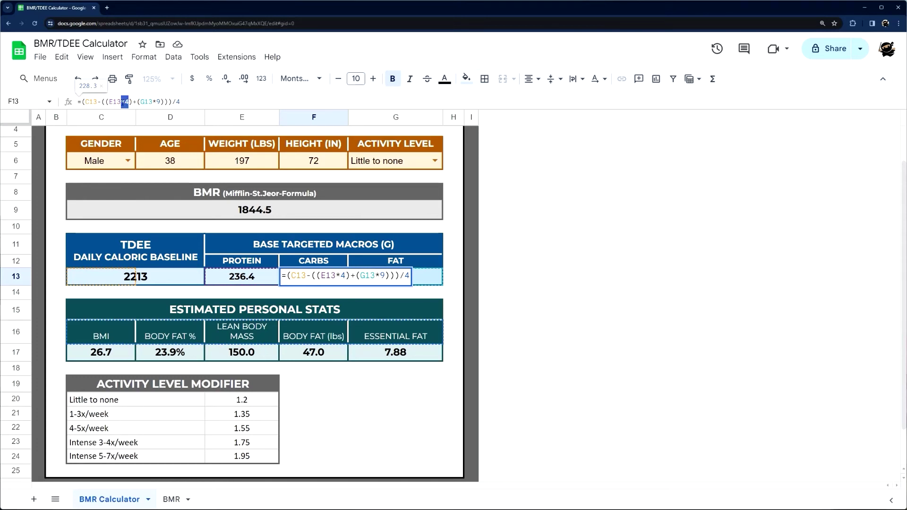
pyautogui.doubleClick(156, 102)
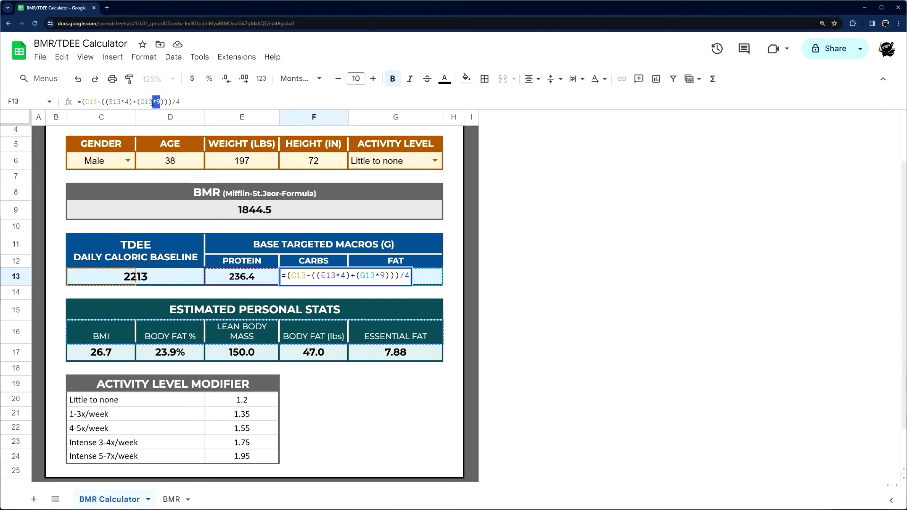
pyautogui.moveTo(85, 102); pyautogui.dragTo(171, 102)
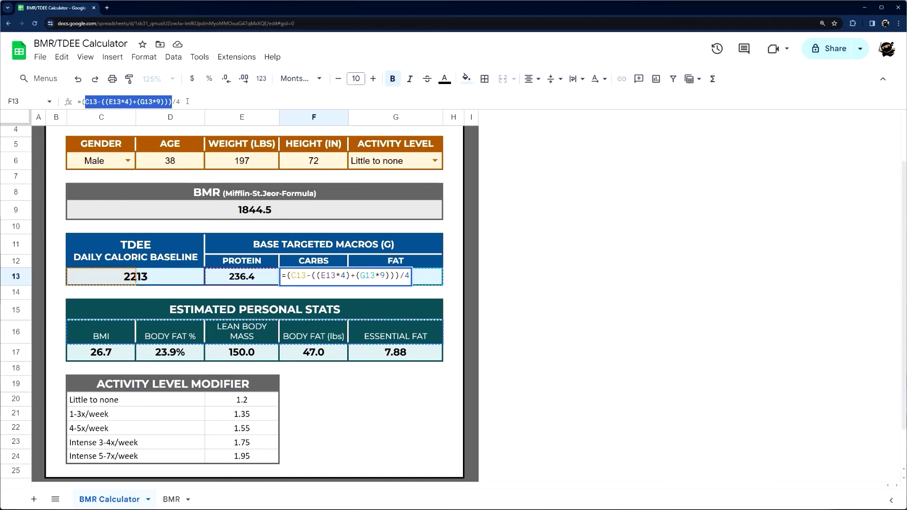
pyautogui.doubleClick(179, 101)
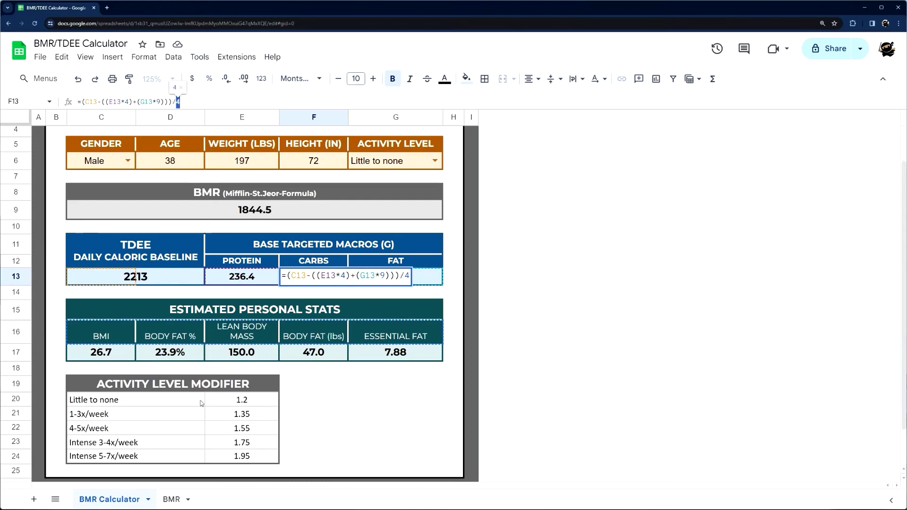
pyautogui.press('Escape')
pyautogui.click(175, 505)
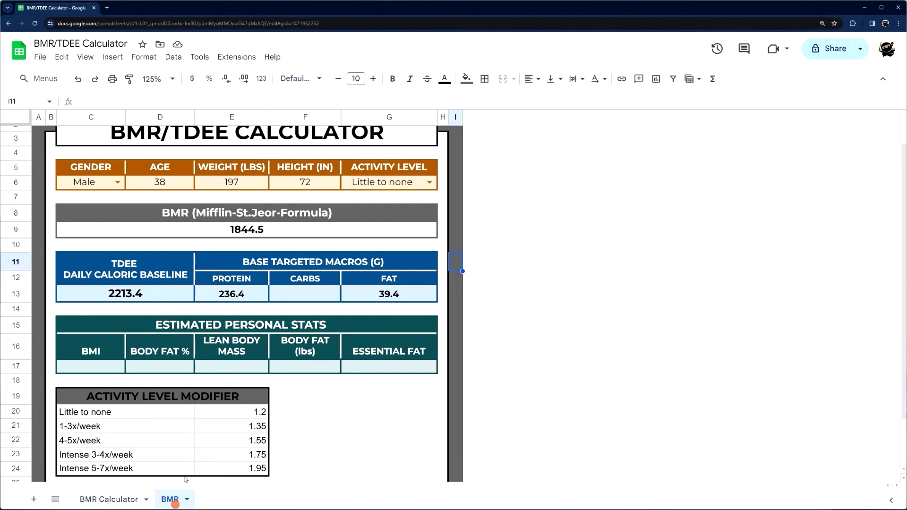
# Write =C13-(E13/4)+G13/9) in the Carbs cell F13 on the BMR sheet, referencing the TDEE, protein and fat cells.
pyautogui.click(301, 298)
pyautogui.write('=')
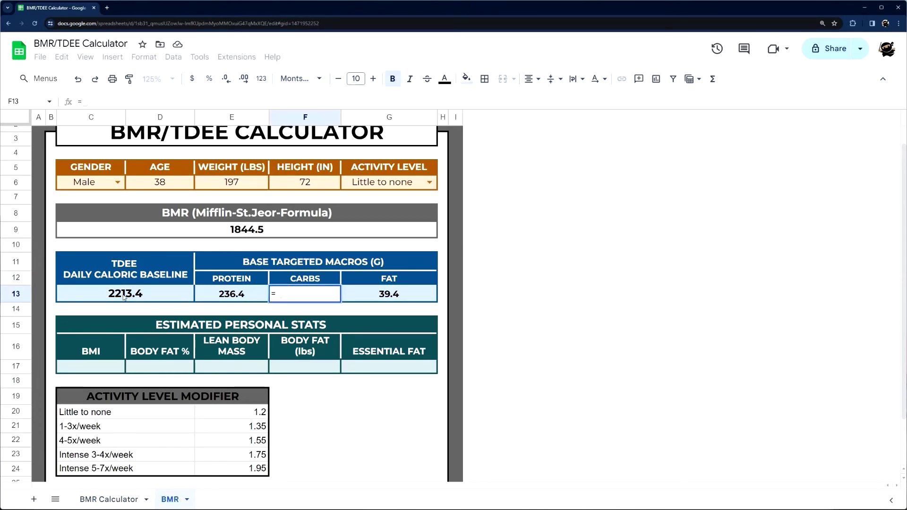
pyautogui.click(101, 296)
pyautogui.write('-')
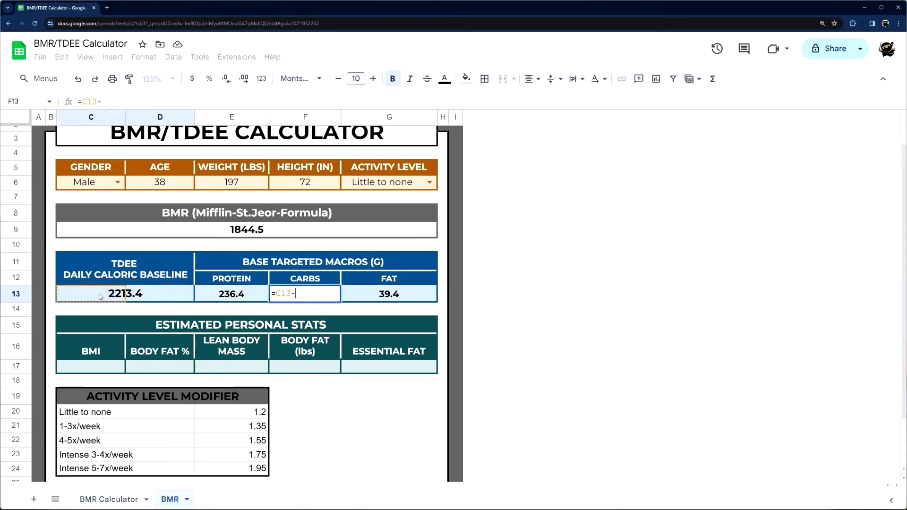
pyautogui.write('(')
pyautogui.click(228, 299)
pyautogui.write('/4')
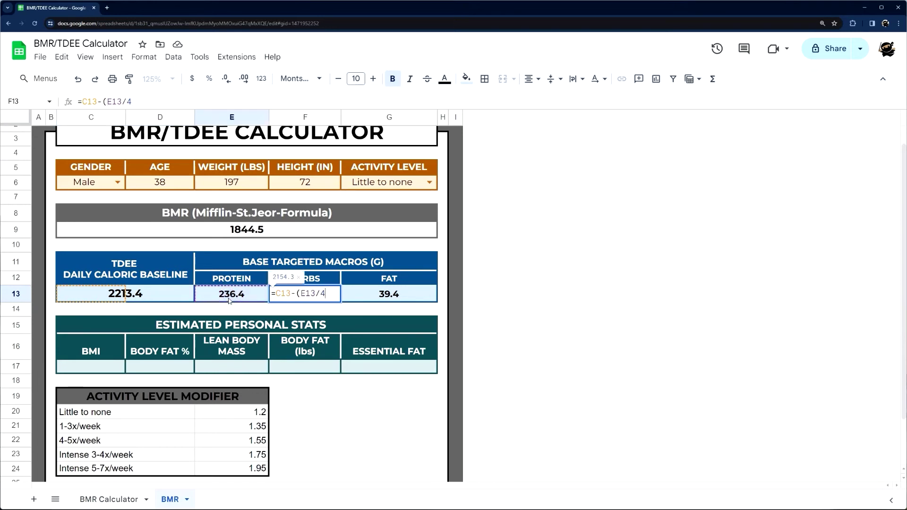
pyautogui.write(')+')
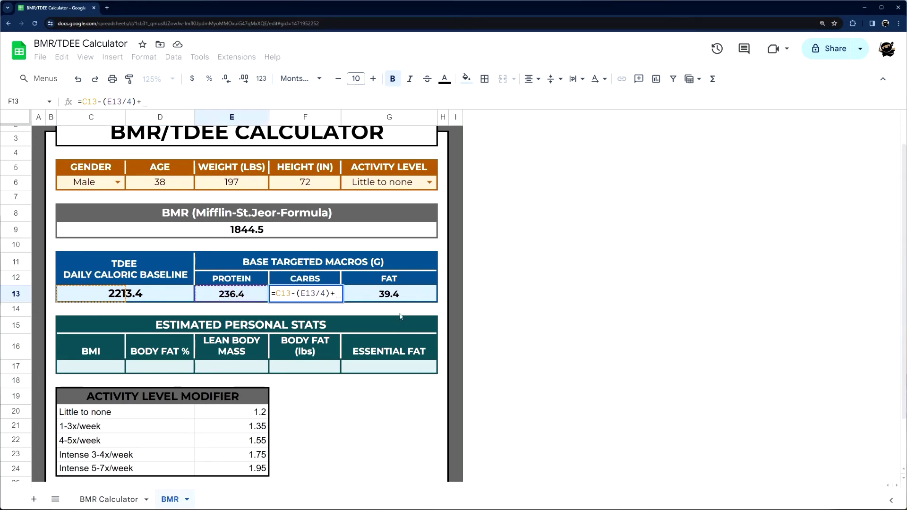
pyautogui.click(392, 299)
pyautogui.write('/9)')
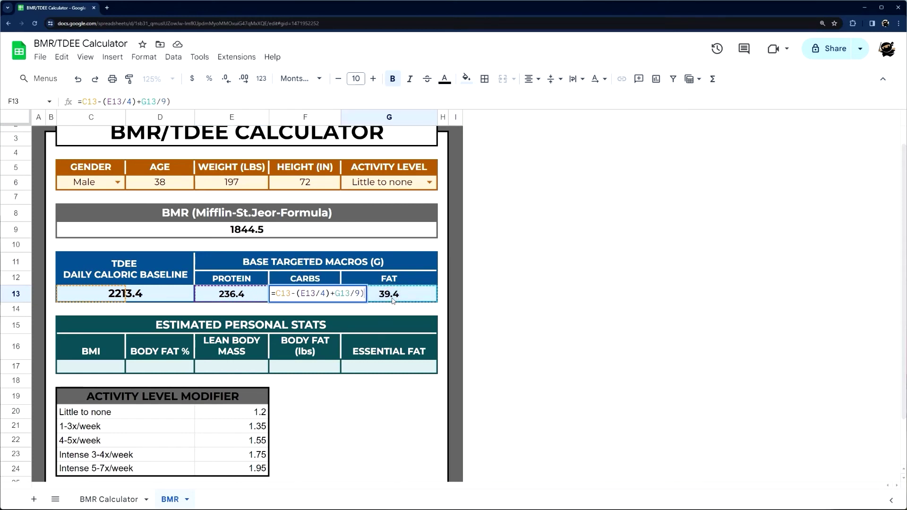
# Add the missing opening parentheses to the carbs formula and divide the whole by 4, giving =(C13-((E13/4)+G13/9))/4.
pyautogui.click(102, 101)
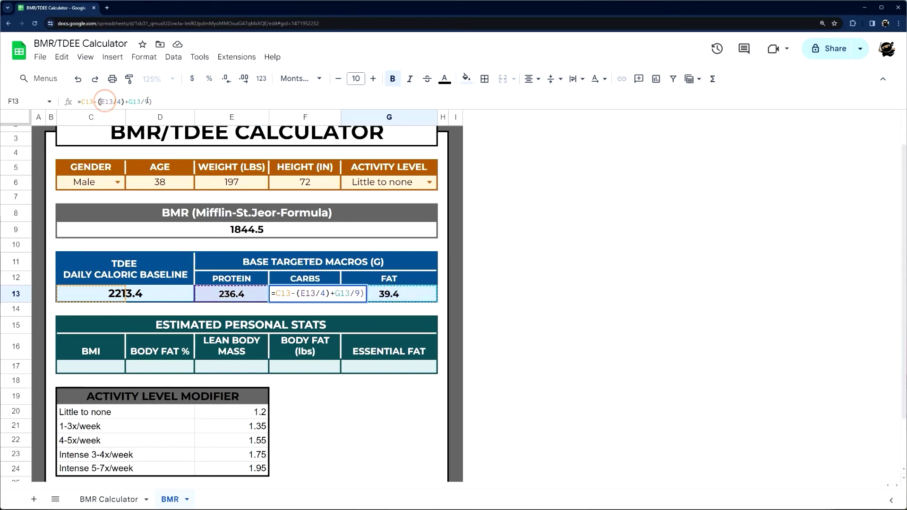
pyautogui.write('(')
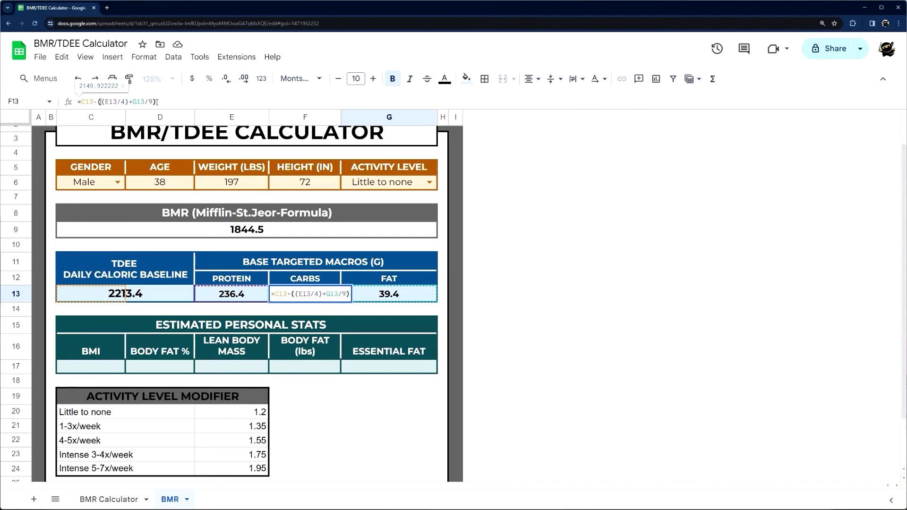
pyautogui.moveTo(157, 102); pyautogui.dragTo(100, 101)
pyautogui.click(79, 102)
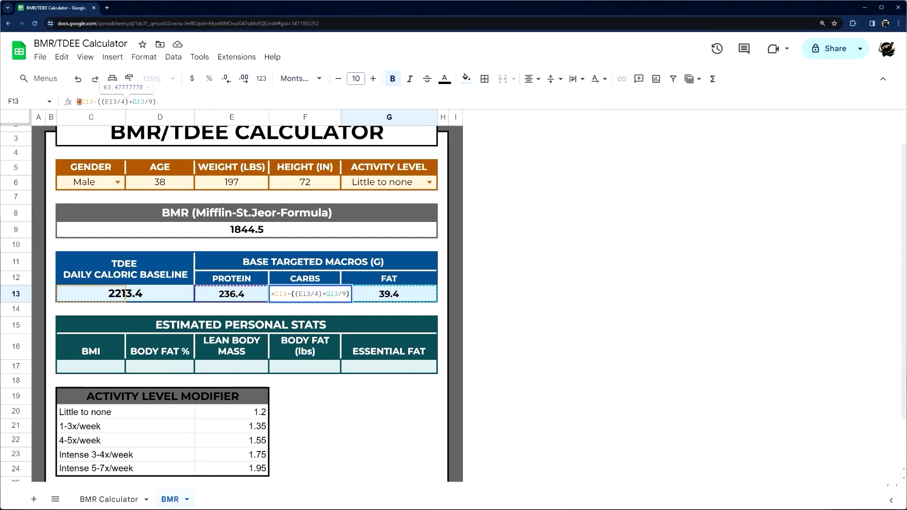
pyautogui.write('(')
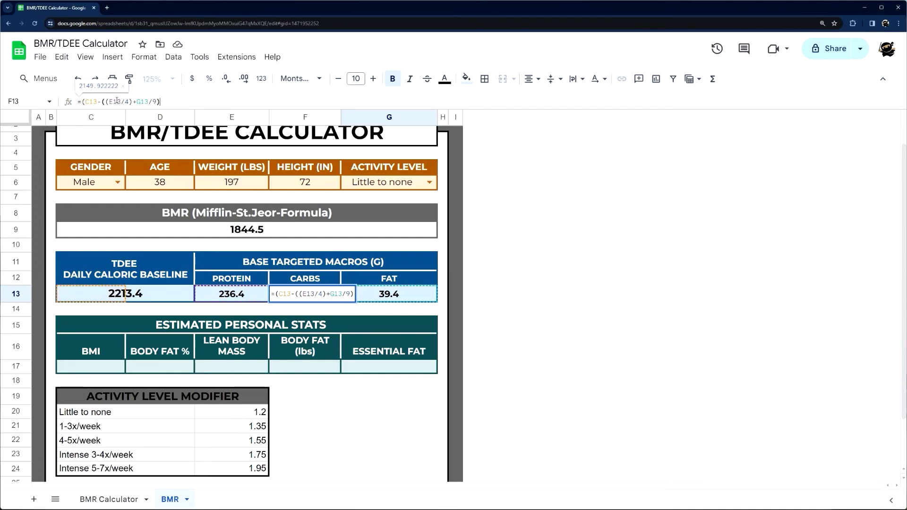
pyautogui.write(')/4')
pyautogui.press('Return')
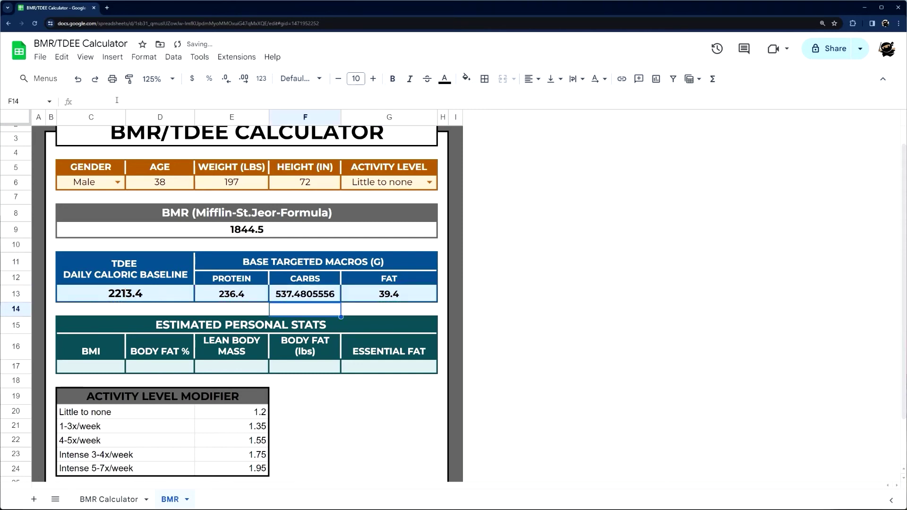
# Check the carbs formula on the BMR Calculator sheet and enclose G13/9 in its own parentheses in F13 on the BMR sheet.
pyautogui.click(124, 501)
pyautogui.click(313, 276)
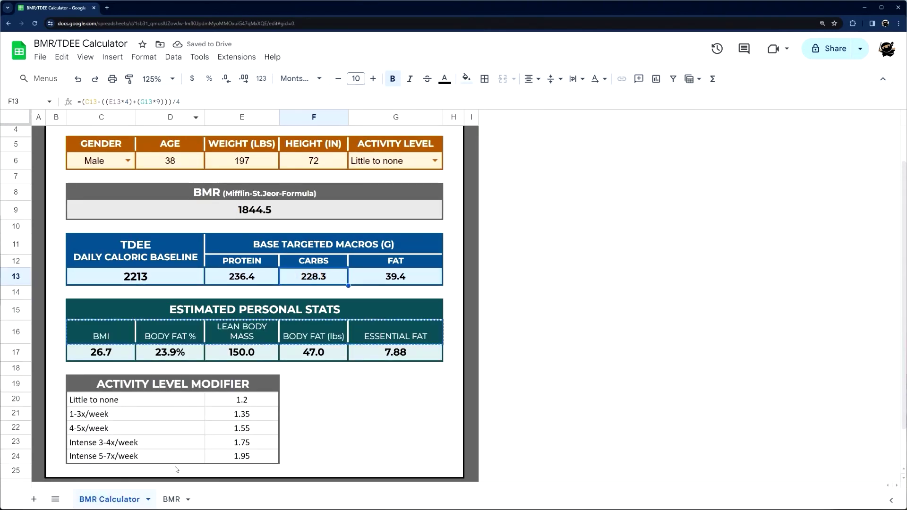
pyautogui.click(171, 499)
pyautogui.click(290, 294)
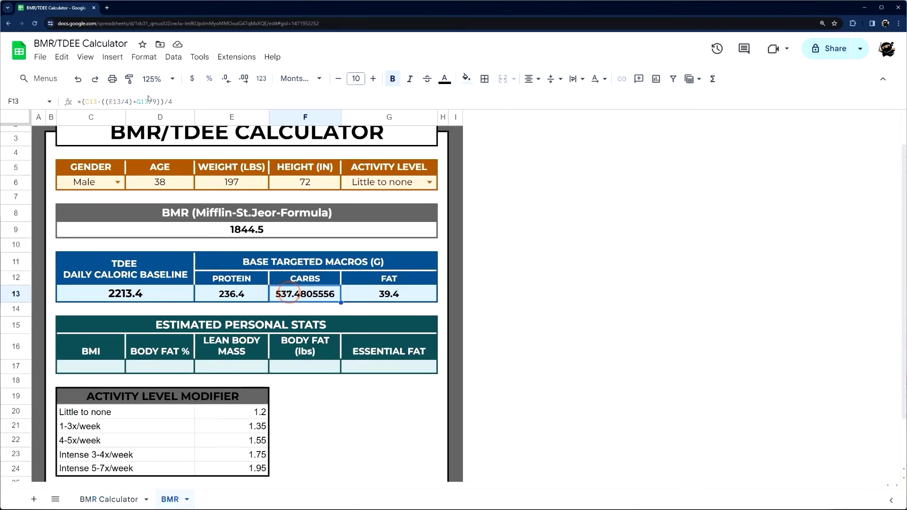
pyautogui.click(137, 101)
pyautogui.write('(')
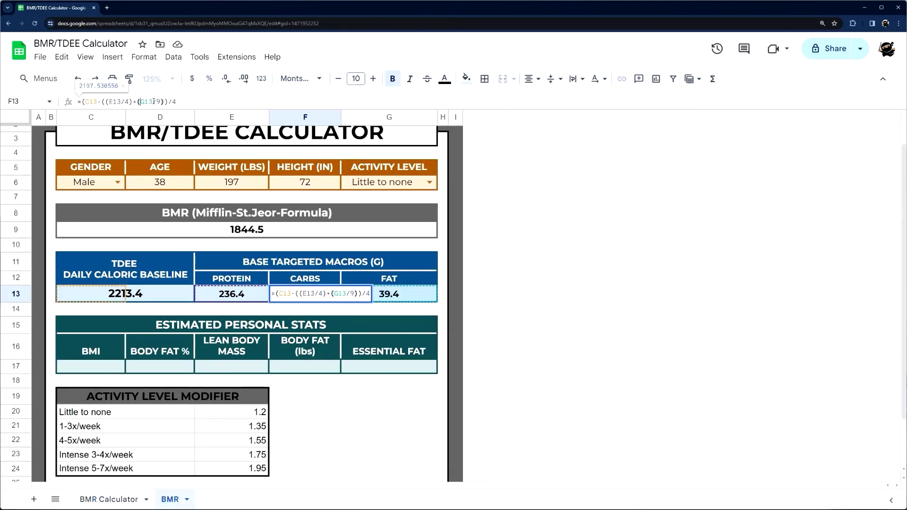
pyautogui.click(166, 101)
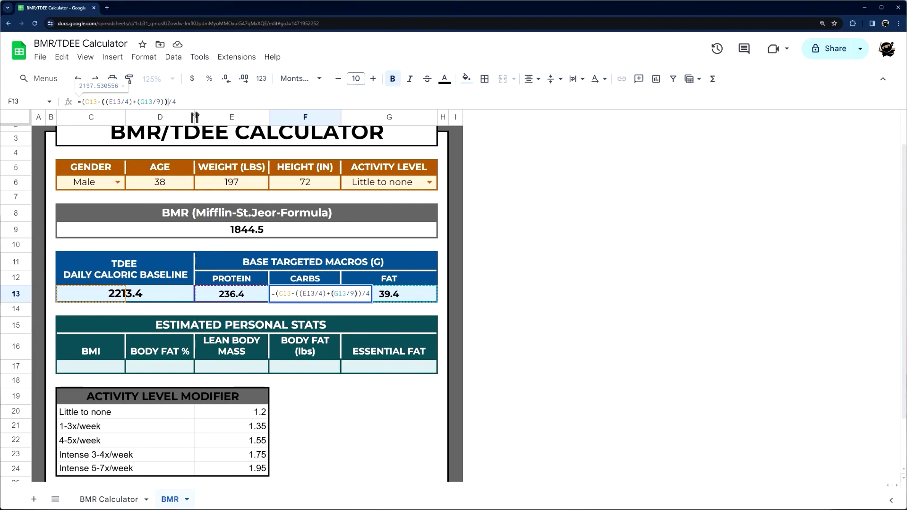
pyautogui.write(')')
pyautogui.press('Return')
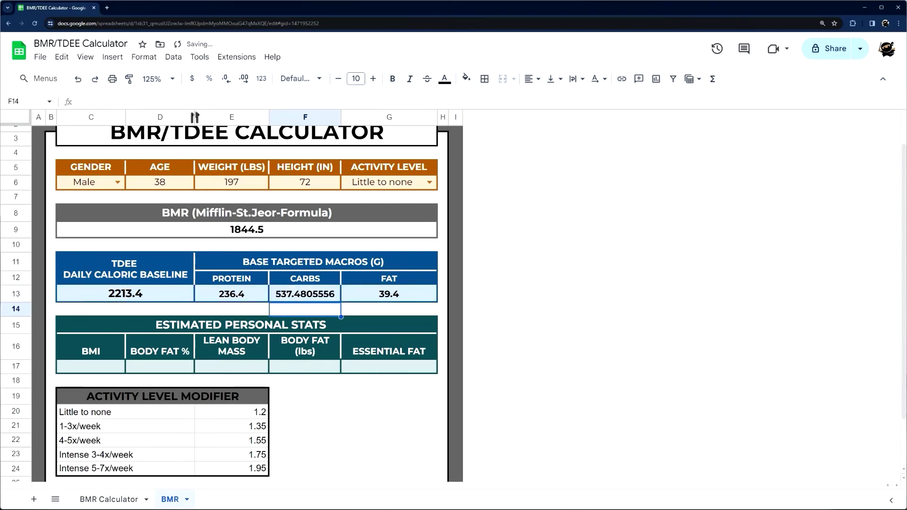
# Compare the carbs formula in F13 on the BMR sheet with the original on the BMR Calculator sheet.
pyautogui.click(127, 499)
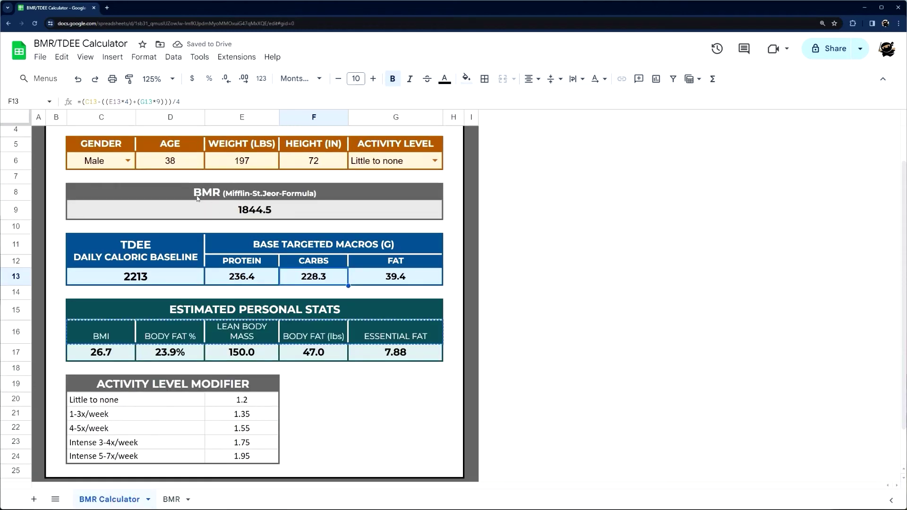
pyautogui.click(169, 499)
pyautogui.click(292, 294)
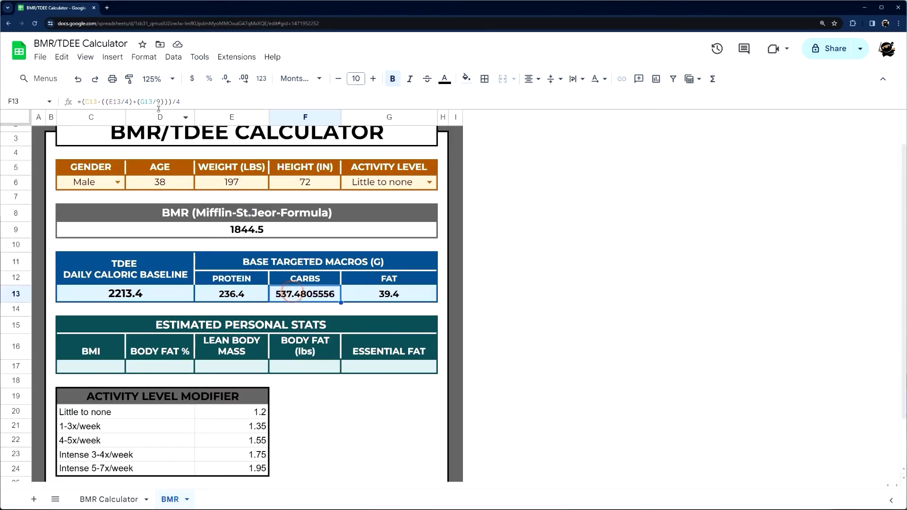
pyautogui.click(95, 100)
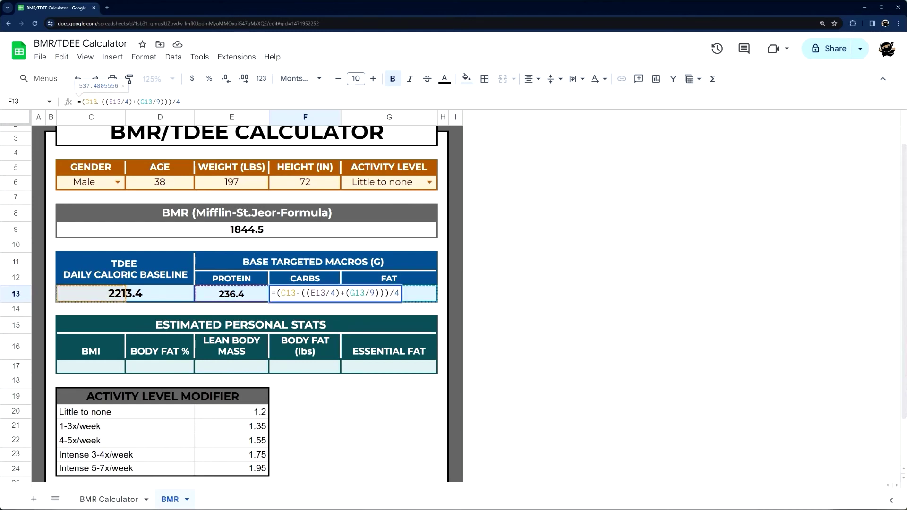
pyautogui.click(110, 101)
pyautogui.click(139, 499)
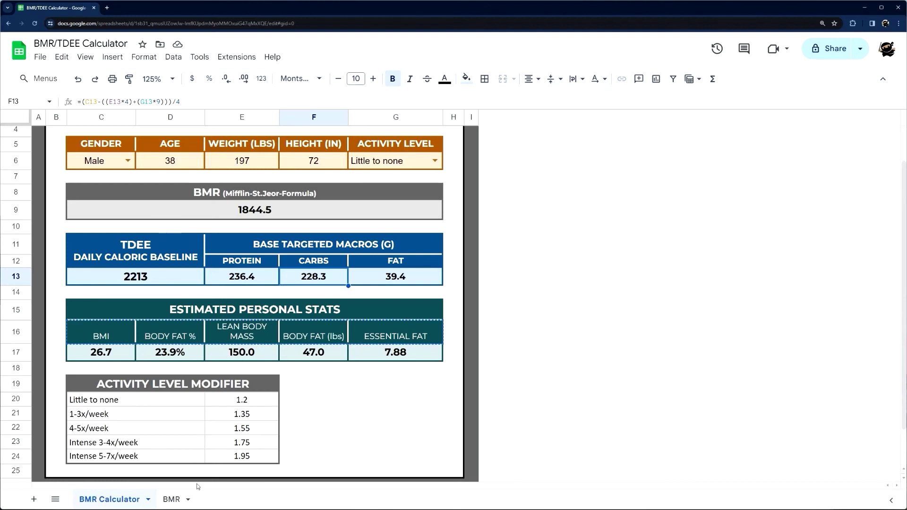
pyautogui.click(172, 499)
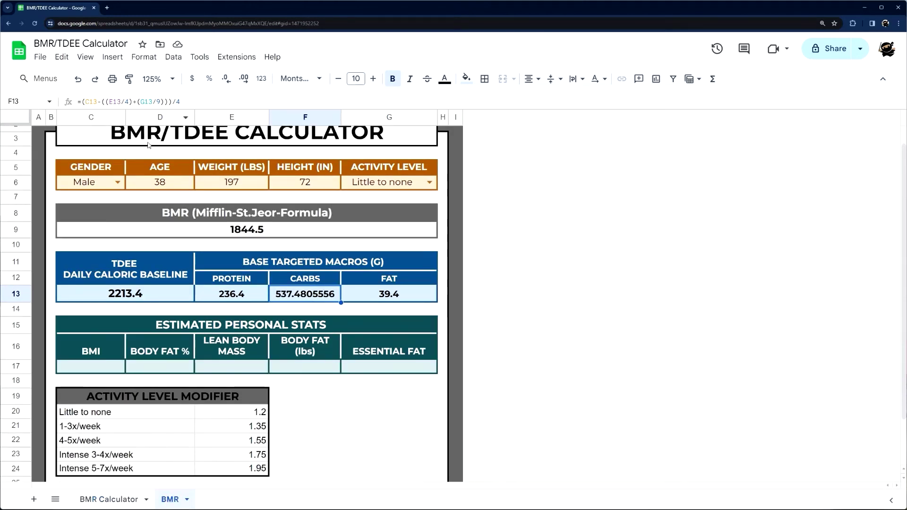
pyautogui.click(110, 499)
pyautogui.click(168, 499)
# Replace both inner divisions in the carbs formula with multiplications, so F13 reads =(C13-((E13*4)+(G13*9)))/4.
pyautogui.click(126, 100)
pyautogui.press('BackSpace')
pyautogui.write('*')
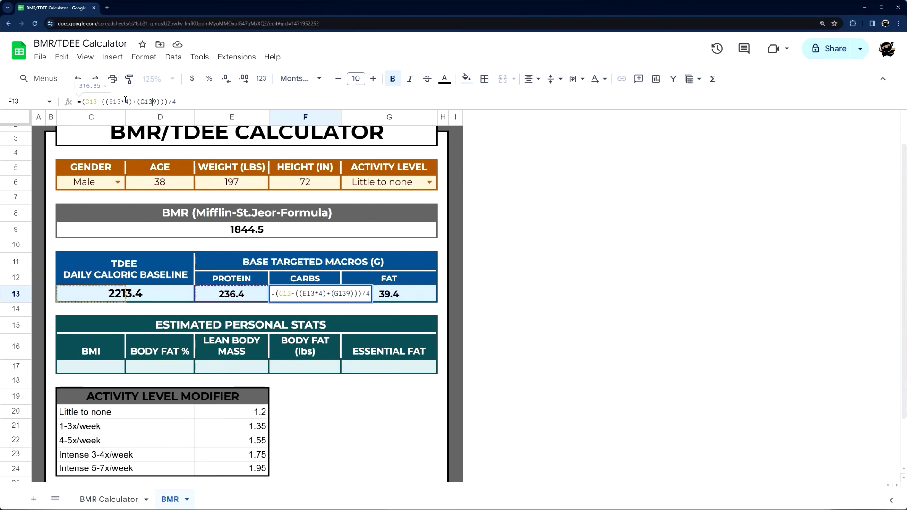
pyautogui.press('Return')
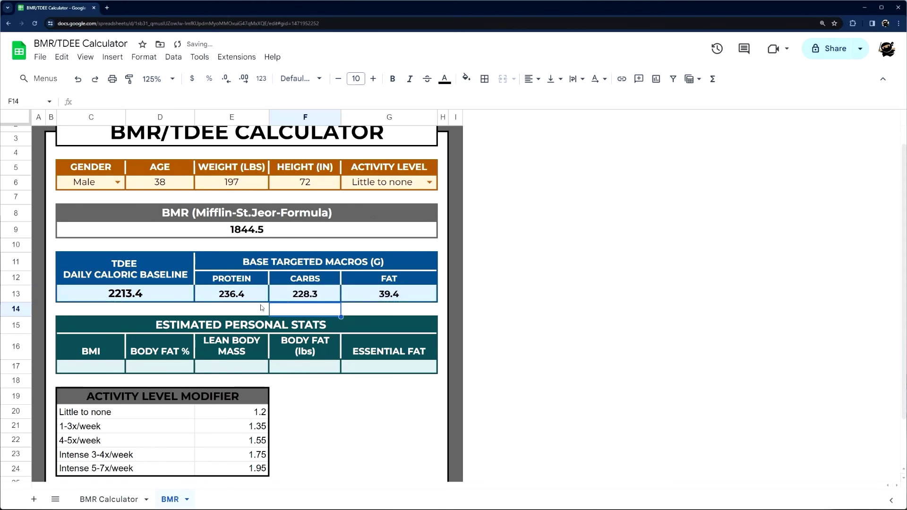
# Copy the BMI formula =sum(703*(E6/(POWER(sum(F6), 2)))) from C17 on the BMR Calculator sheet.
pyautogui.scroll(-2, 197, 328)
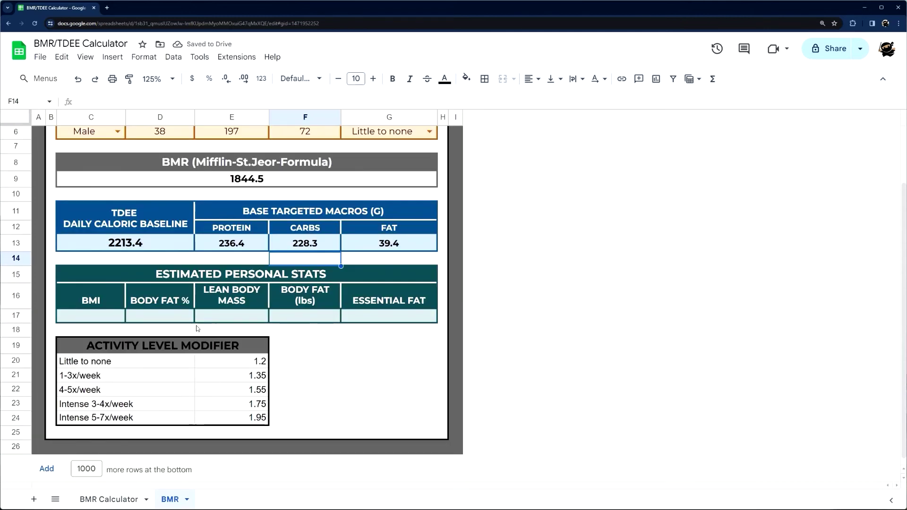
pyautogui.click(109, 499)
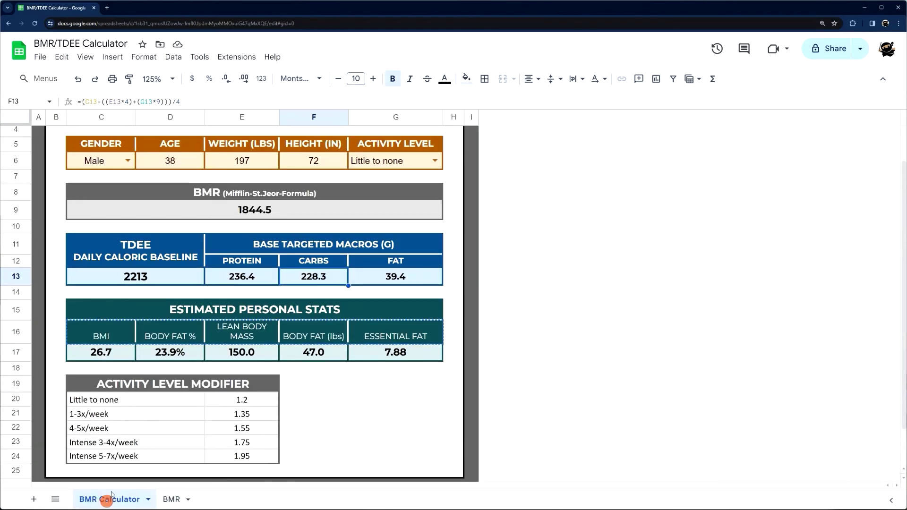
pyautogui.click(108, 357)
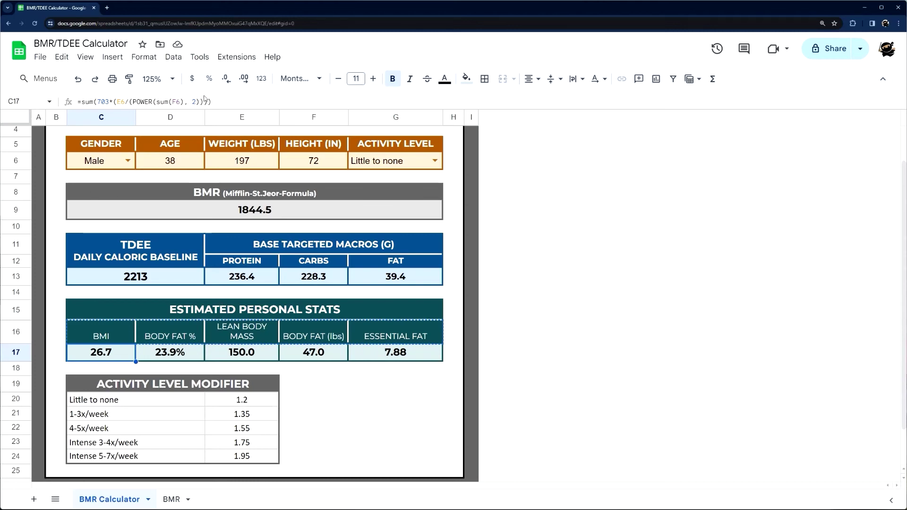
pyautogui.moveTo(226, 102); pyautogui.dragTo(73, 105)
pyautogui.hotkey('ctrl', 'c')
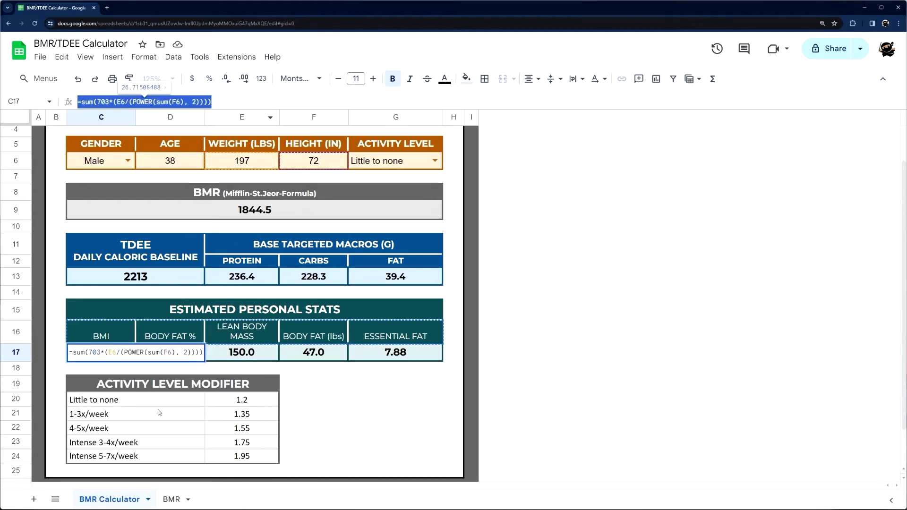
# Paste the copied formula into the BMI cell C17 on the BMR sheet, check its weight and height references, and enter it.
pyautogui.click(173, 499)
pyautogui.doubleClick(96, 315)
pyautogui.hotkey('ctrl', 'v')
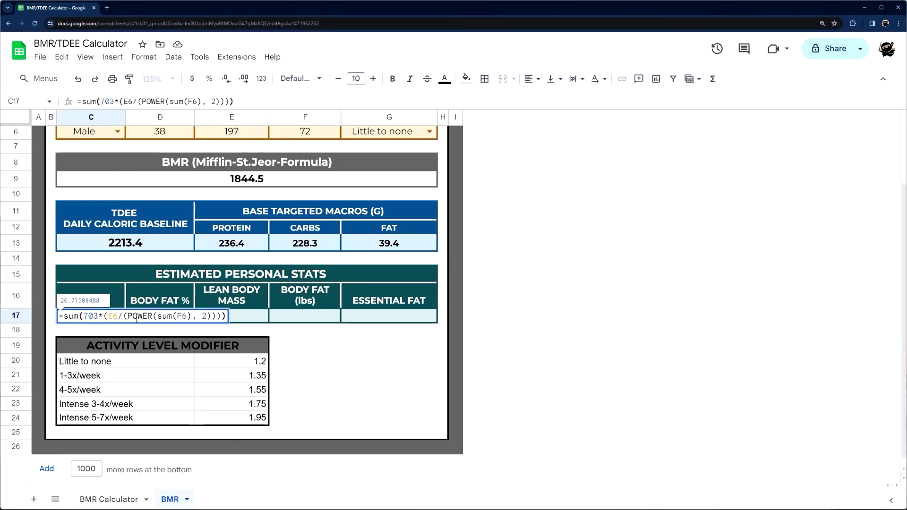
pyautogui.click(113, 316)
pyautogui.scroll(2, 279, 260)
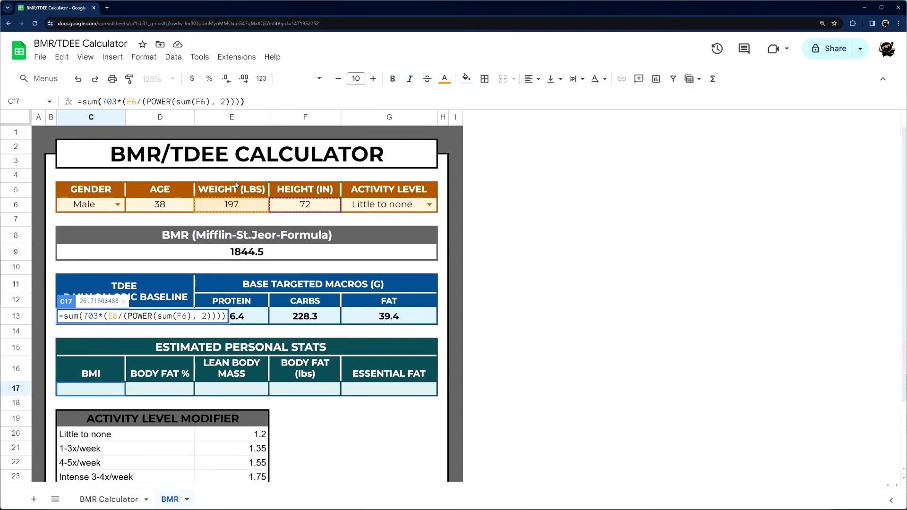
pyautogui.press('Return')
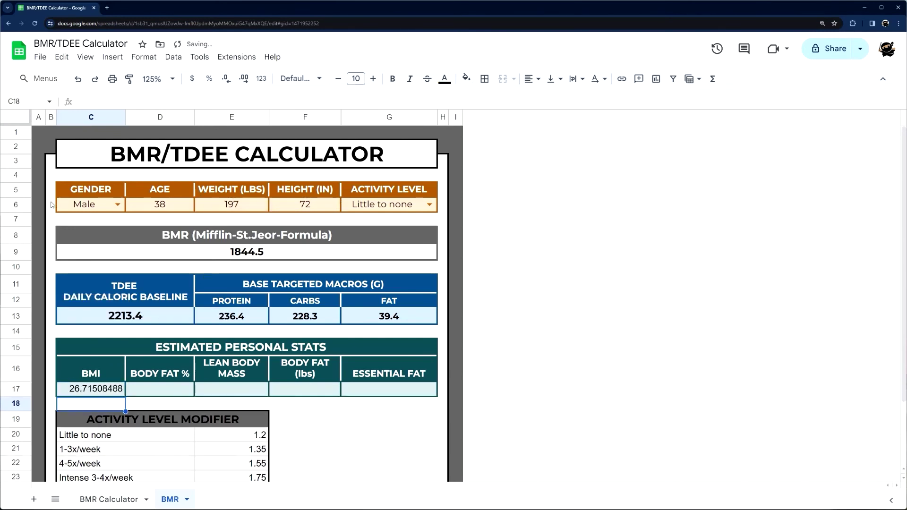
# Centre the BMI result in C17 on the BMR sheet and reduce it to one decimal place like the original.
pyautogui.click(104, 388)
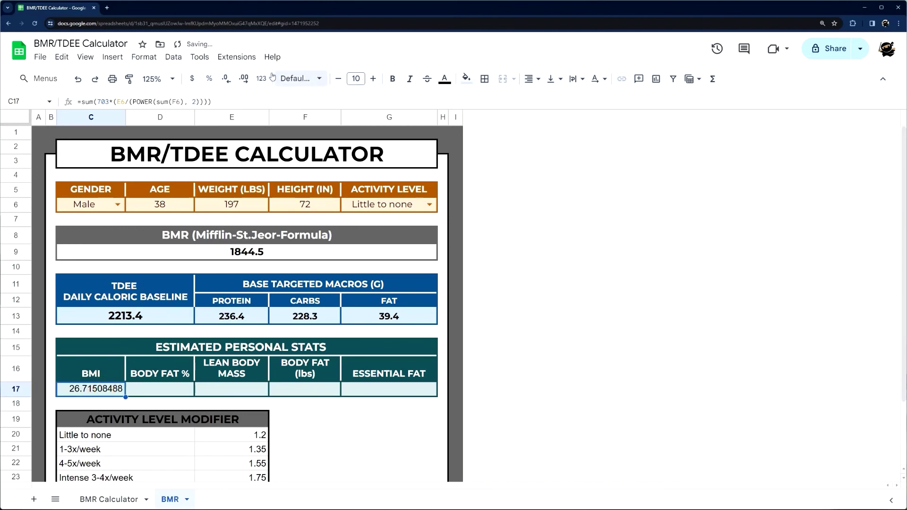
pyautogui.click(227, 79)
pyautogui.click(227, 79)
pyautogui.click(228, 79)
pyautogui.click(227, 78)
pyautogui.click(227, 79)
pyautogui.click(227, 79)
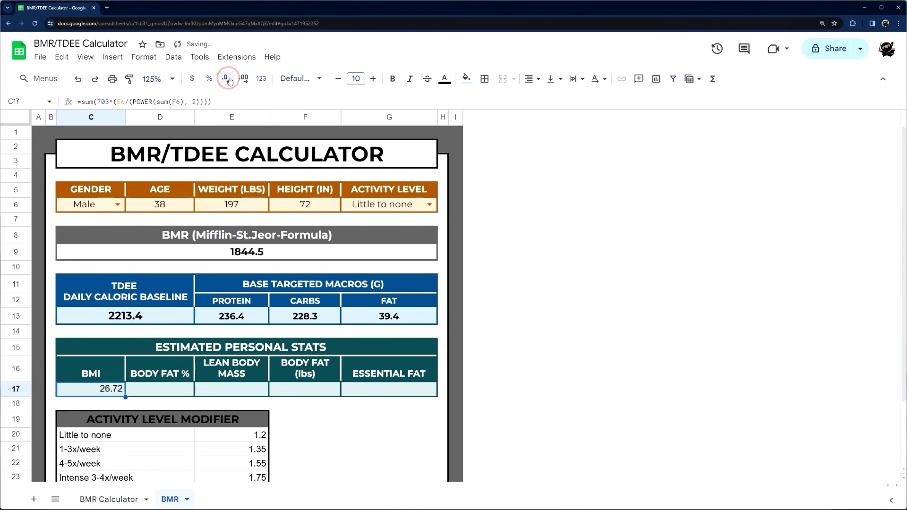
pyautogui.click(528, 79)
pyautogui.click(549, 100)
pyautogui.click(145, 499)
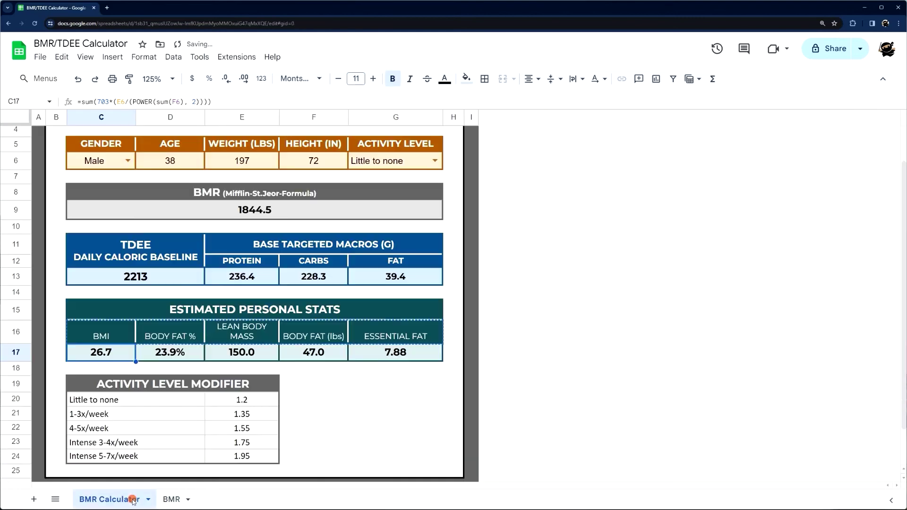
pyautogui.click(168, 498)
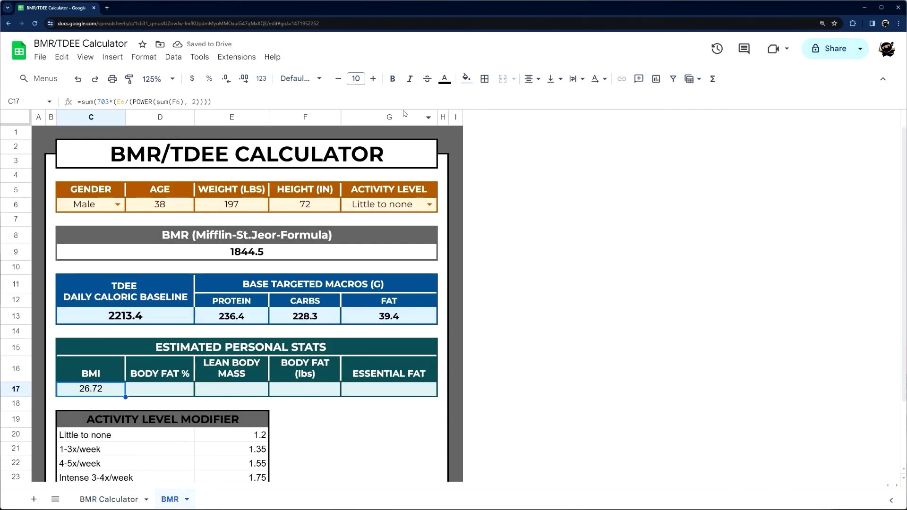
pyautogui.click(227, 78)
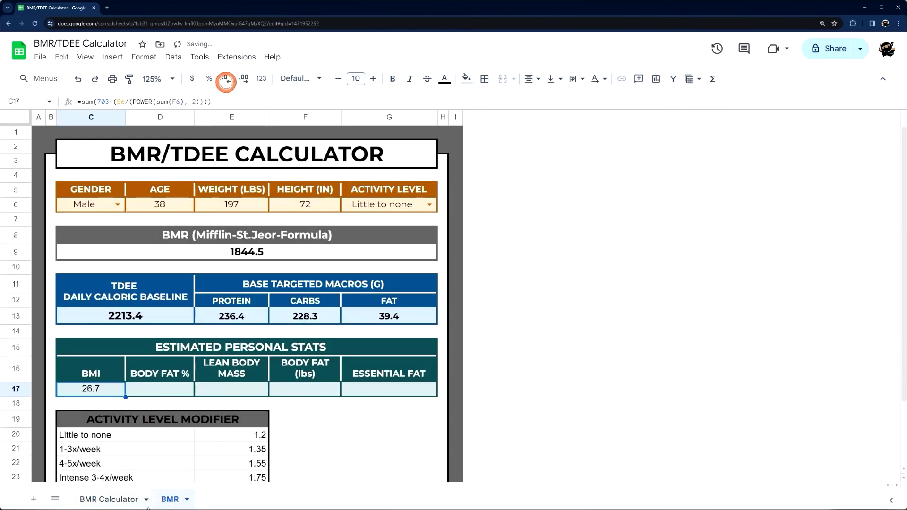
# Copy the body fat percentage formula from D17 on the BMR Calculator sheet.
pyautogui.click(125, 499)
pyautogui.click(173, 352)
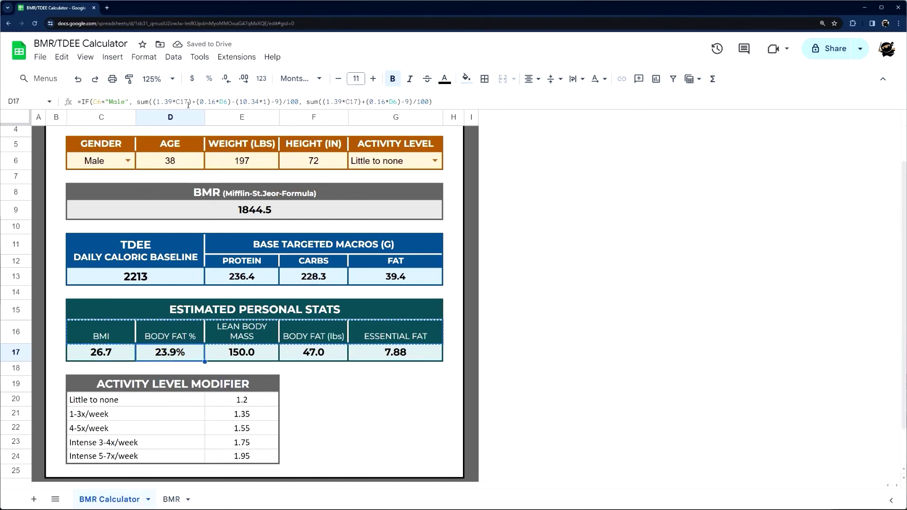
pyautogui.click(197, 103)
pyautogui.tripleClick(196, 103)
pyautogui.hotkey('ctrl', 'c')
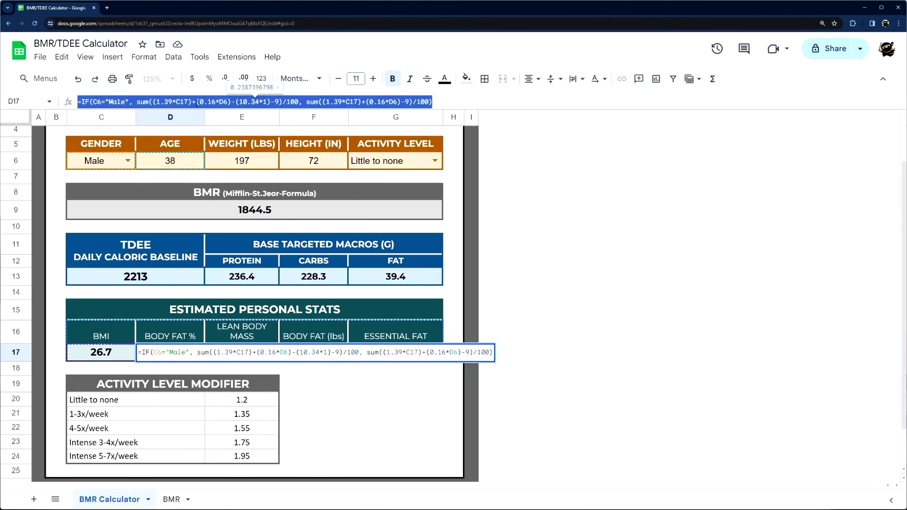
# Paste the copied formula into the body fat % cell D17 on the BMR sheet, check its male and female calculations, and enter it.
pyautogui.click(167, 498)
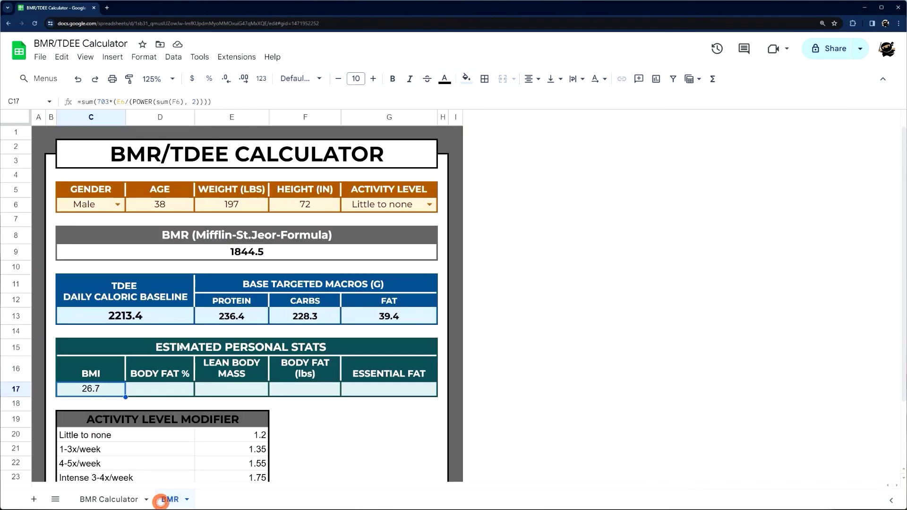
pyautogui.doubleClick(163, 390)
pyautogui.hotkey('ctrl', 'v')
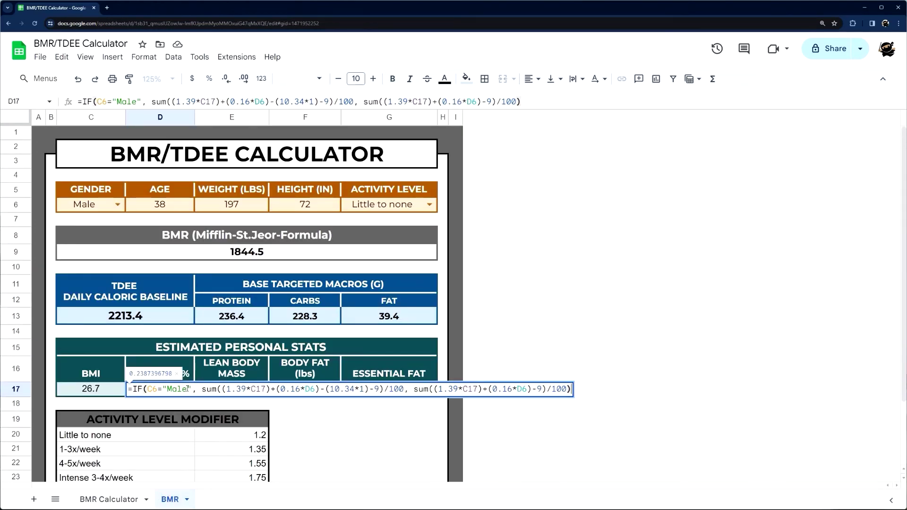
pyautogui.moveTo(190, 389); pyautogui.dragTo(570, 390)
pyautogui.click(253, 388)
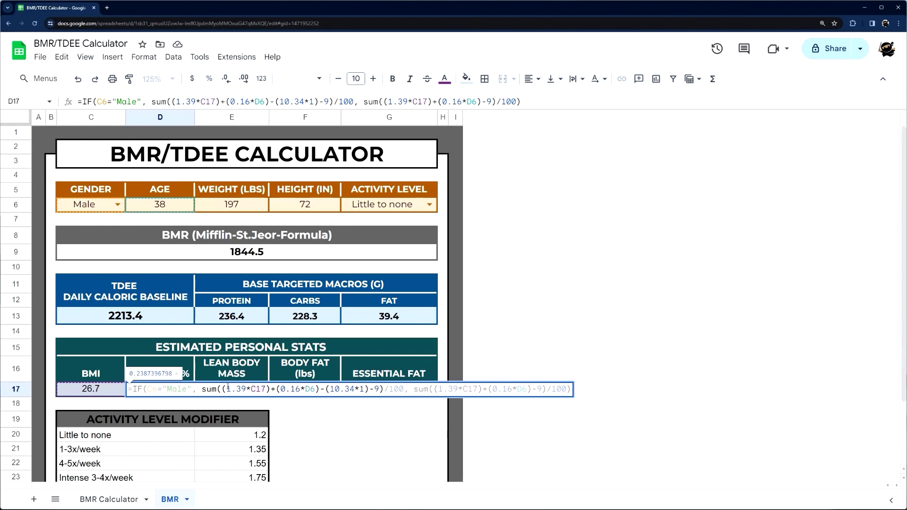
pyautogui.click(315, 389)
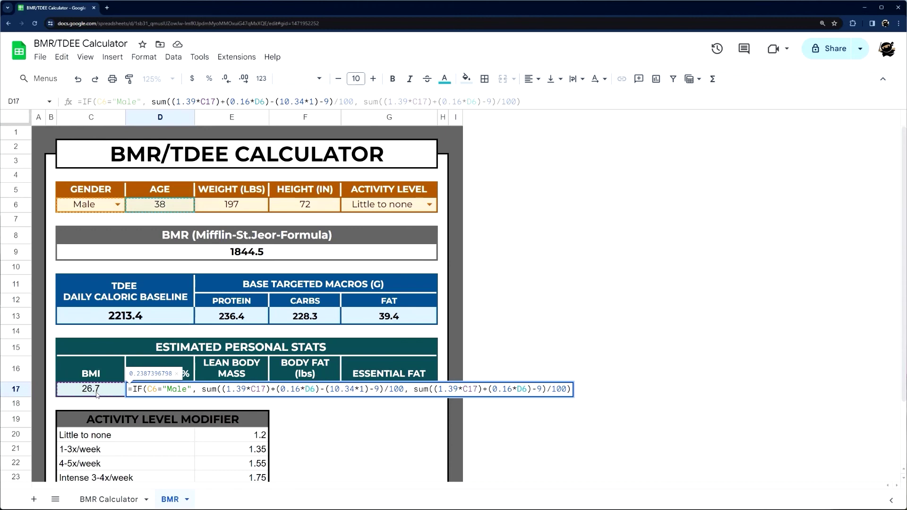
pyautogui.press('Return')
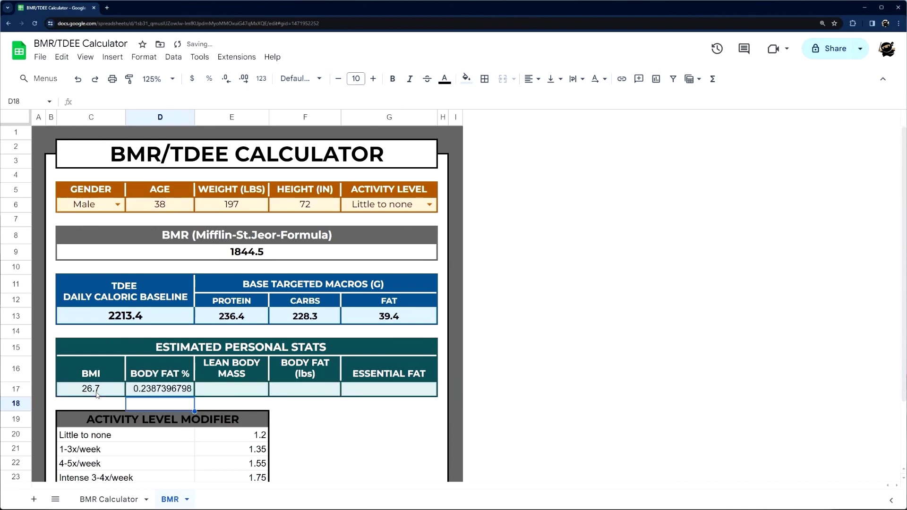
# Format the body fat result in D17 as a percentage and centre it horizontally.
pyautogui.click(148, 392)
pyautogui.click(208, 78)
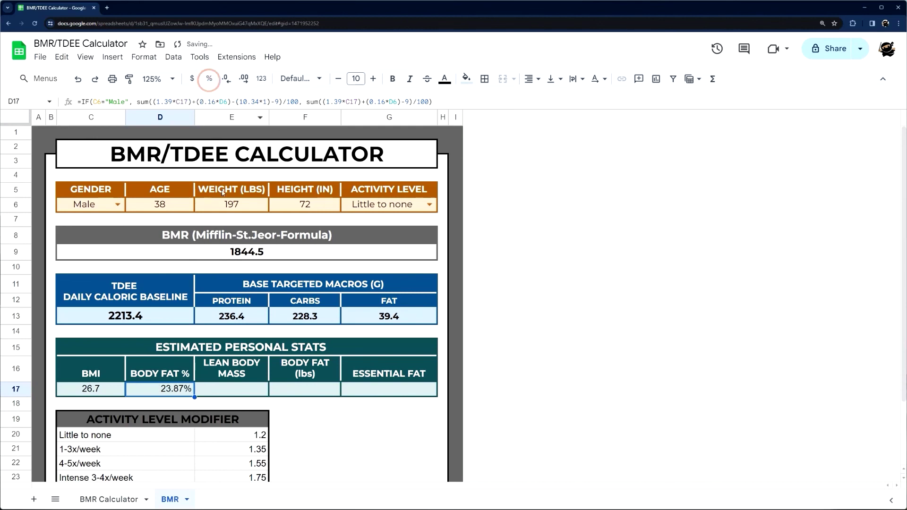
pyautogui.click(531, 79)
pyautogui.click(554, 101)
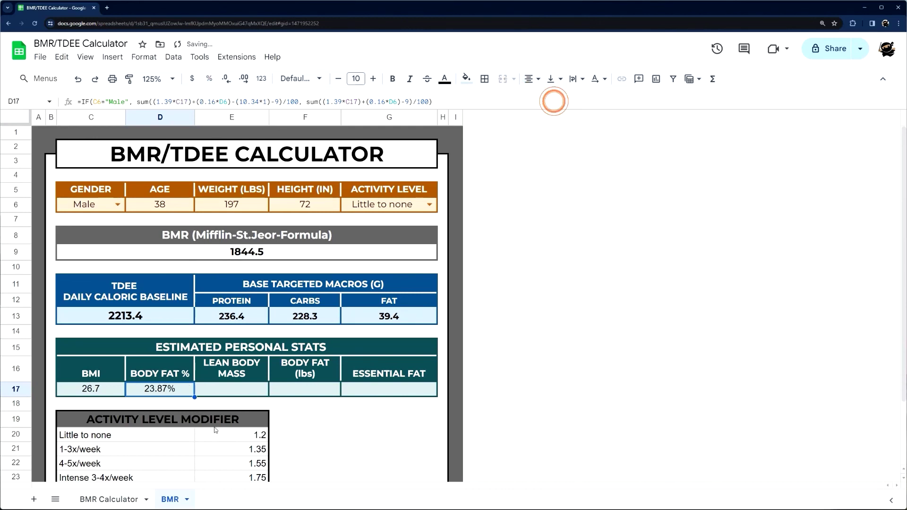
# Check the original's lean body mass and body fat (lbs) formulas, and enter =E6*D17 in F17 on the BMR sheet.
pyautogui.click(120, 497)
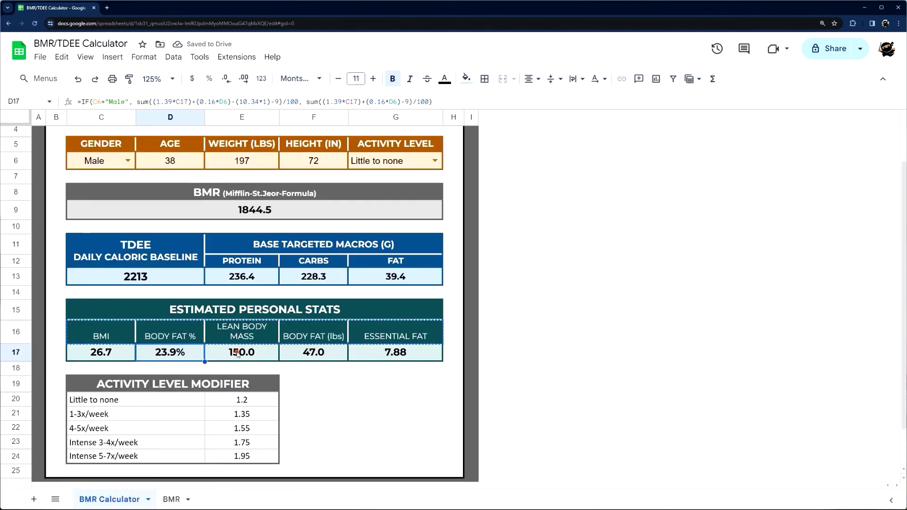
pyautogui.click(237, 354)
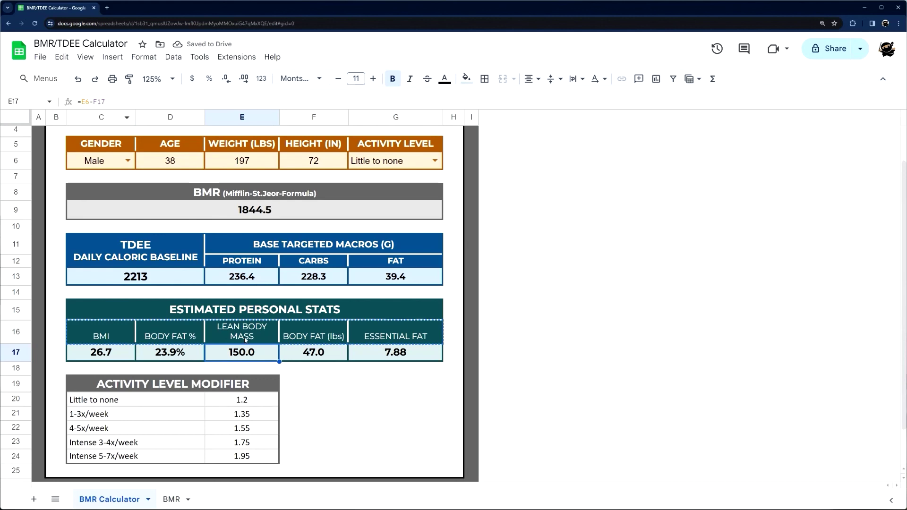
pyautogui.click(94, 101)
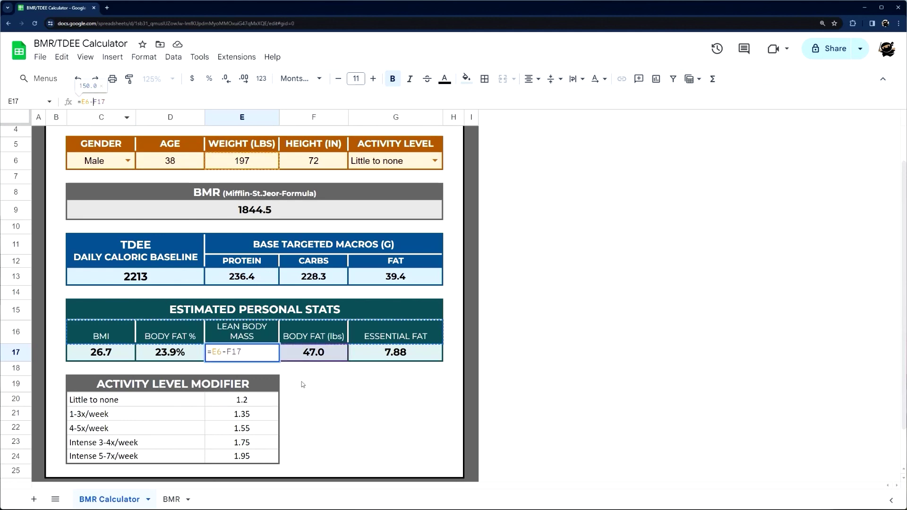
pyautogui.click(313, 352)
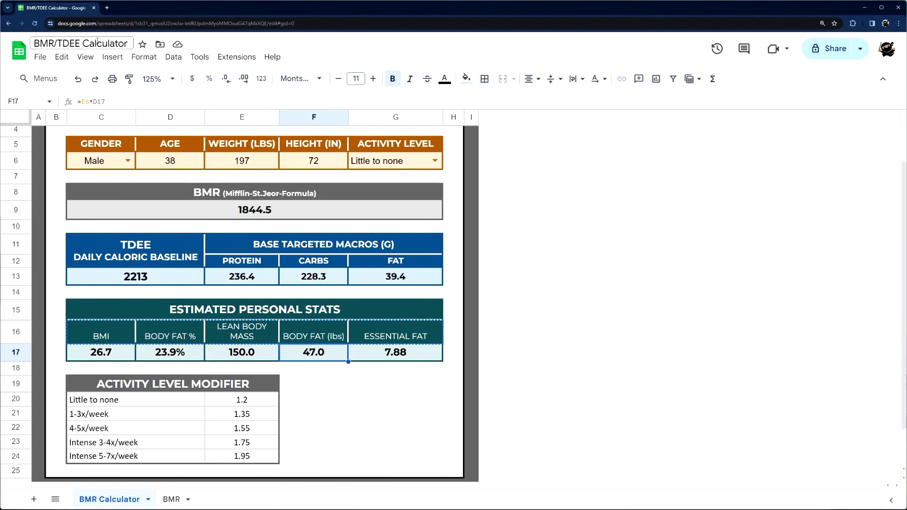
pyautogui.click(87, 101)
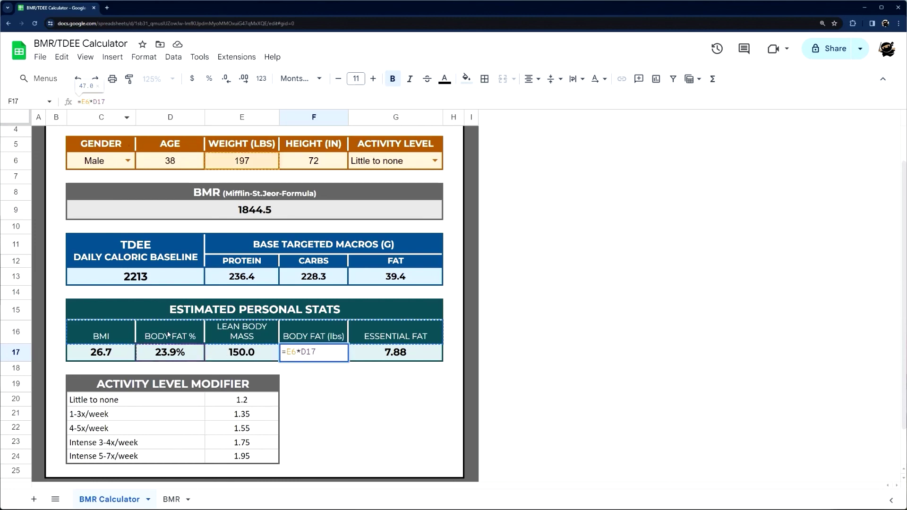
pyautogui.click(171, 499)
pyautogui.click(308, 376)
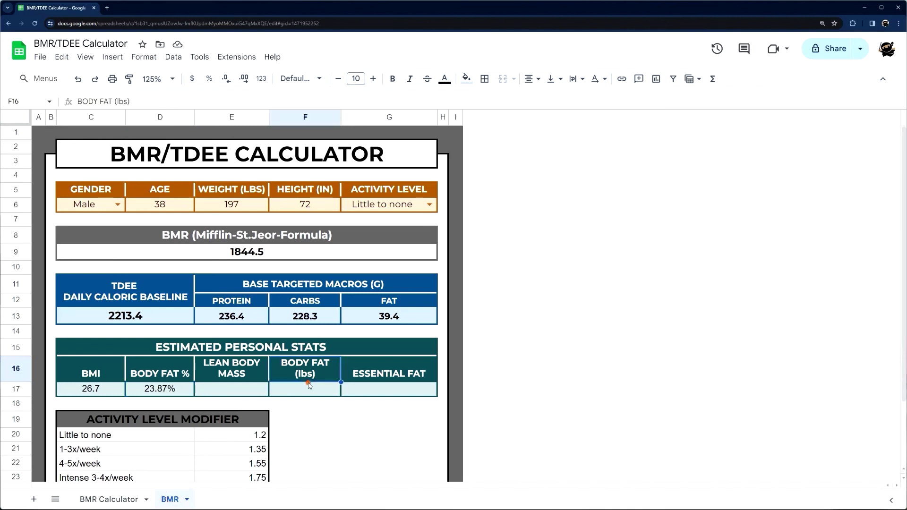
pyautogui.click(307, 394)
pyautogui.write('=')
pyautogui.click(231, 210)
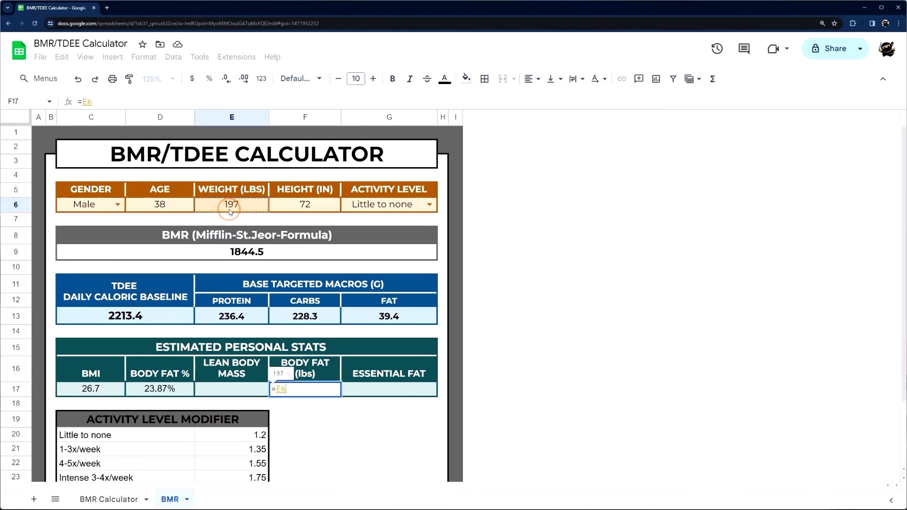
pyautogui.write('*')
pyautogui.click(165, 391)
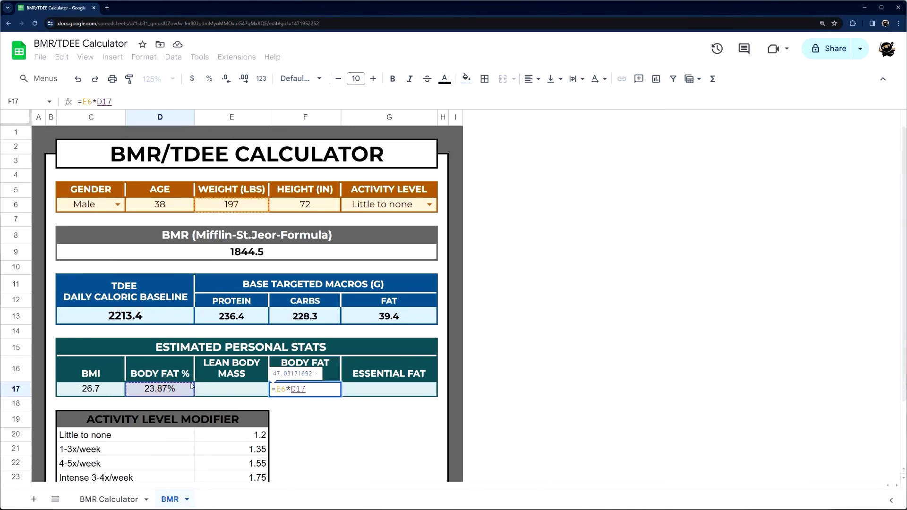
pyautogui.press('Return')
# Reduce the body fat (lbs) result in F17 to one decimal place and centre it horizontally.
pyautogui.click(303, 387)
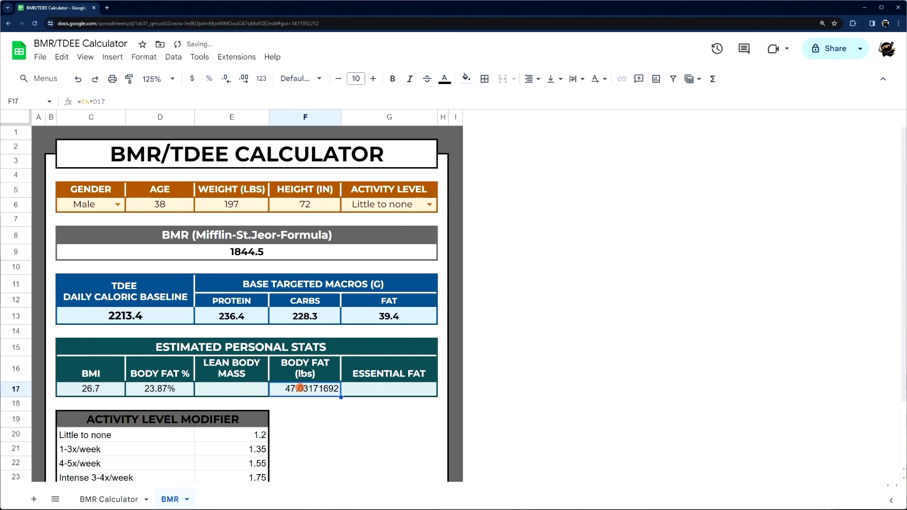
pyautogui.click(227, 79)
pyautogui.click(227, 79)
pyautogui.click(226, 79)
pyautogui.click(227, 79)
pyautogui.click(226, 79)
pyautogui.click(226, 79)
pyautogui.click(226, 79)
pyautogui.click(533, 78)
pyautogui.click(548, 98)
# Enter =E6-F17 in the lean body mass cell E17 and centre the result horizontally.
pyautogui.click(242, 390)
pyautogui.write('=')
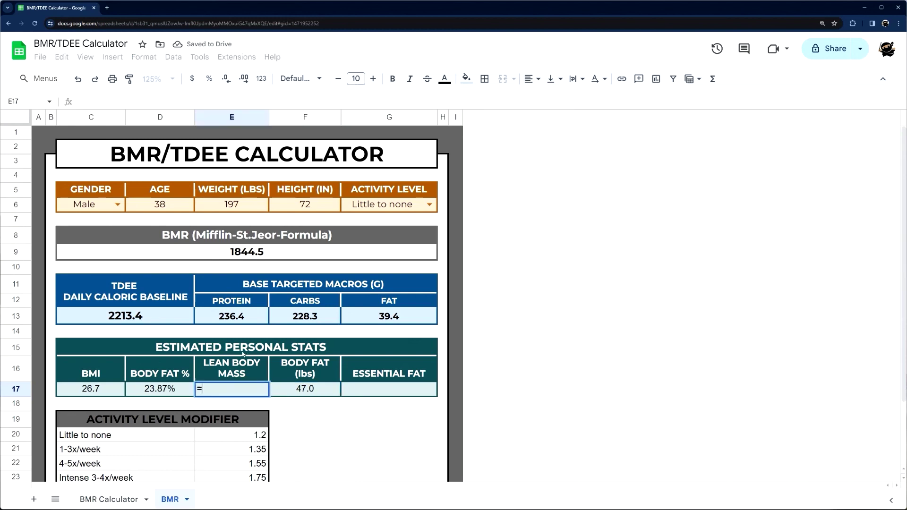
pyautogui.click(238, 209)
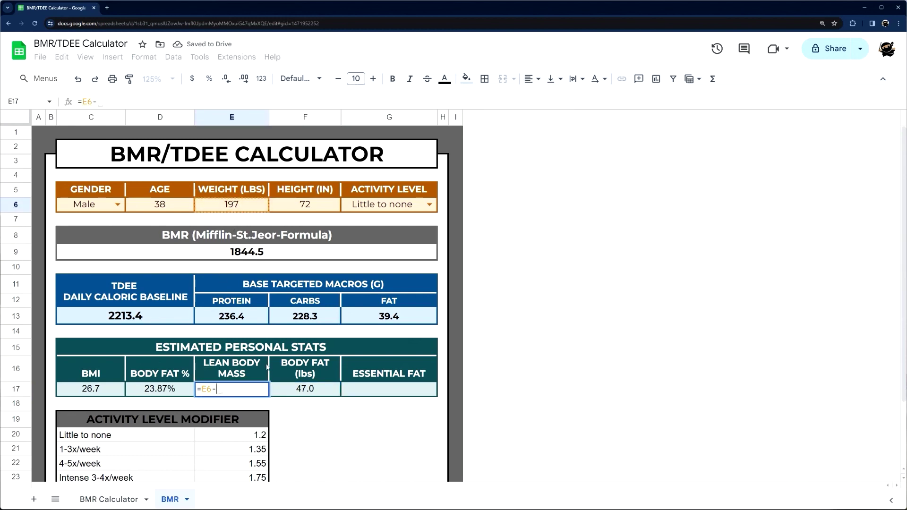
pyautogui.write('-')
pyautogui.click(289, 390)
pyautogui.press('Return')
pyautogui.click(234, 389)
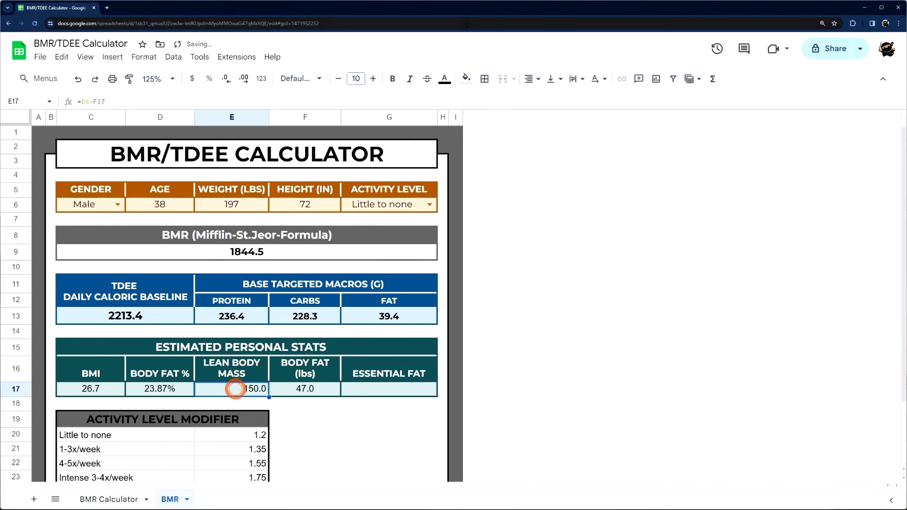
pyautogui.click(529, 79)
pyautogui.click(548, 99)
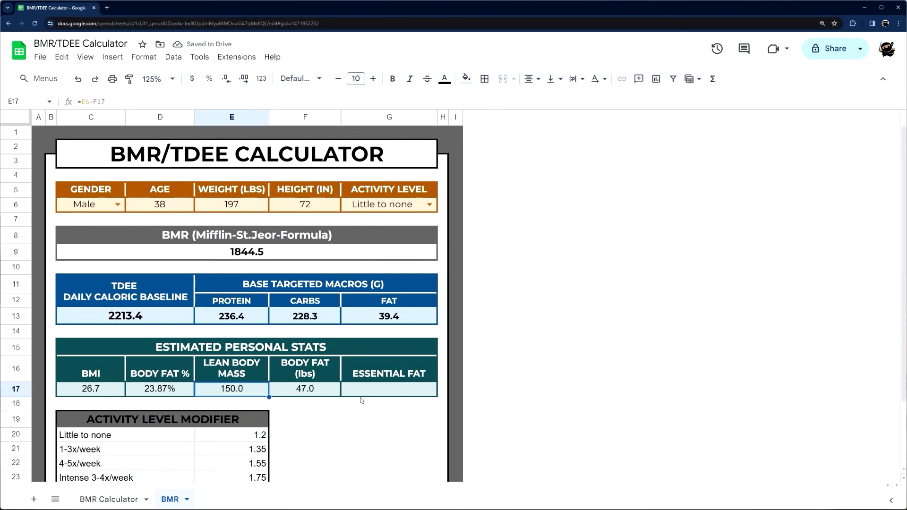
# Check and copy the essential fat formula =IF(C6="Male", E6*0.04, E6*0.12) from G17 on the BMR Calculator sheet.
pyautogui.click(109, 500)
pyautogui.click(372, 353)
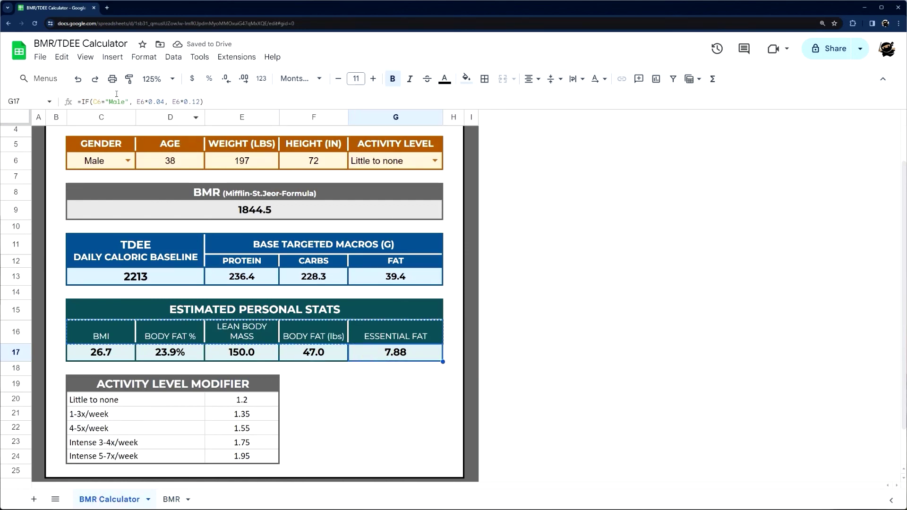
pyautogui.moveTo(136, 102); pyautogui.dragTo(164, 102)
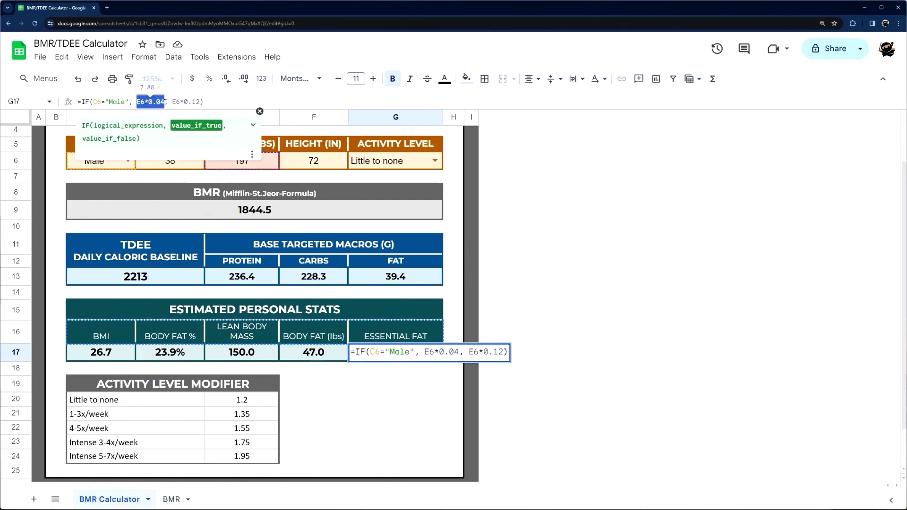
pyautogui.click(216, 101)
pyautogui.press('Return')
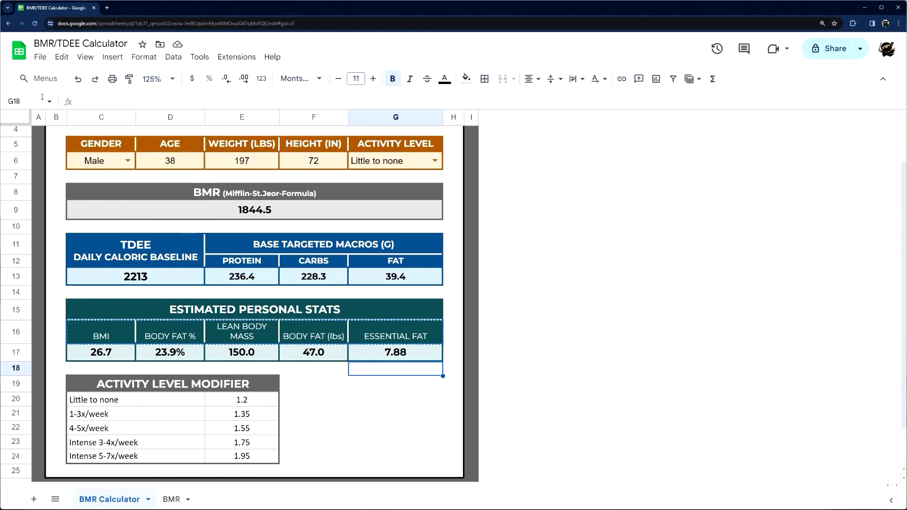
# Paste the copied formula into the essential fat cell G17 on the BMR sheet and centre its result horizontally.
pyautogui.click(171, 499)
pyautogui.doubleClick(396, 388)
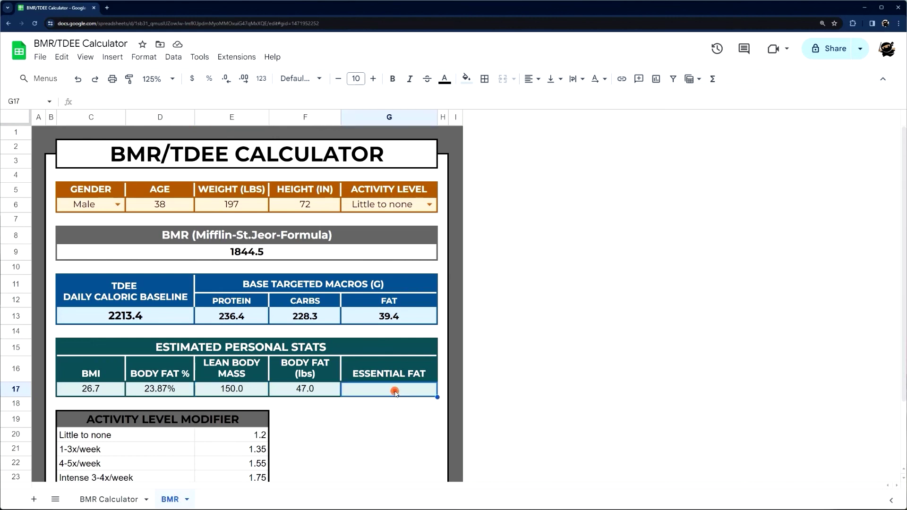
pyautogui.hotkey('ctrl', 'v')
pyautogui.press('Return')
pyautogui.click(395, 391)
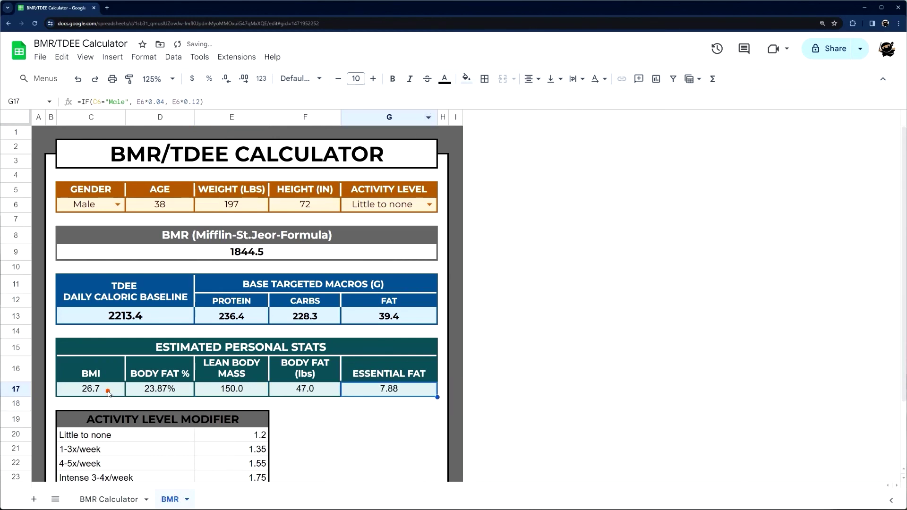
# Set the personal stats results in C17:G17 to bold Montserrat and align them vertically to the middle.
pyautogui.keyDown('shift'); pyautogui.click(108, 393); pyautogui.keyUp('shift')
pyautogui.click(300, 78)
pyautogui.click(322, 178)
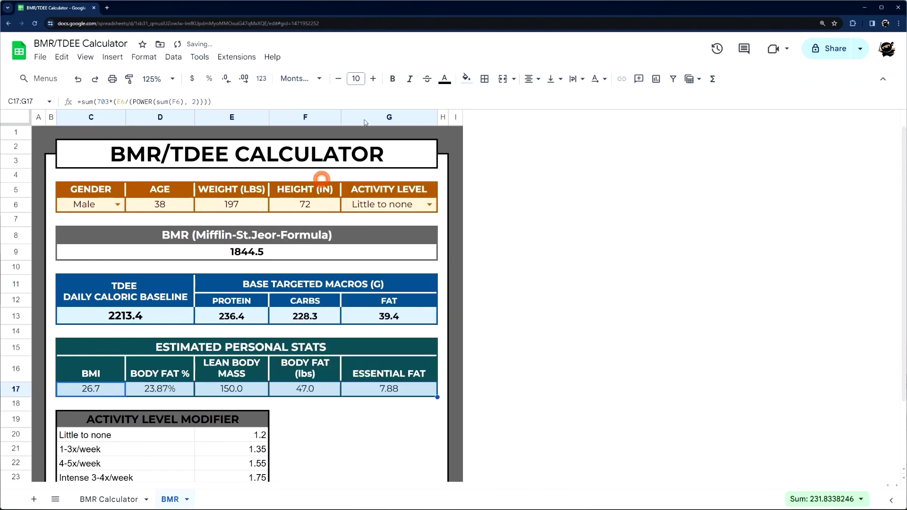
pyautogui.click(392, 78)
pyautogui.click(550, 79)
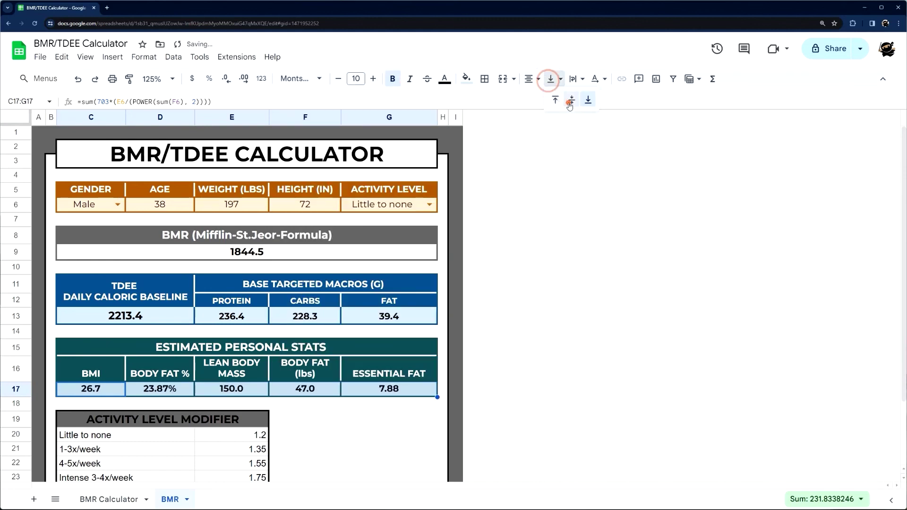
pyautogui.click(570, 100)
pyautogui.click(589, 233)
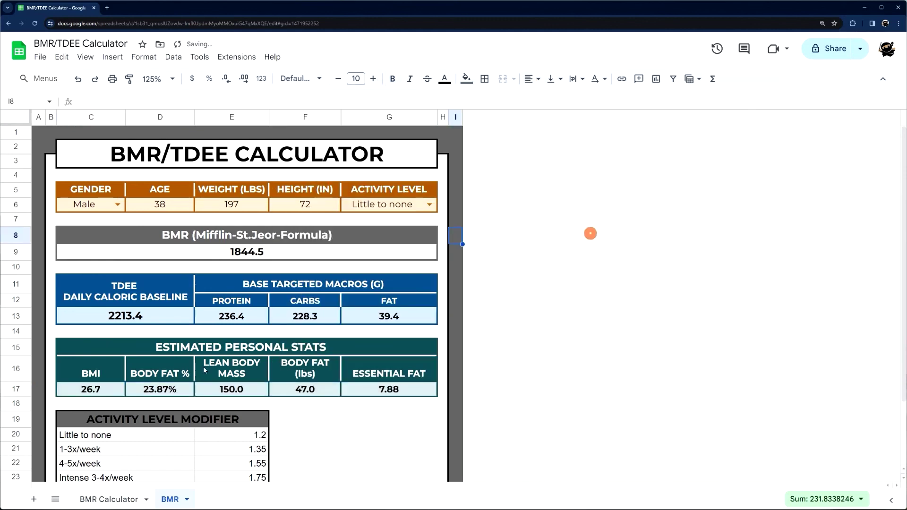
# Resize rows 9, 13 and 17 to a height of 27 pixels and align their contents vertically to the middle.
pyautogui.click(16, 388)
pyautogui.keyDown('ctrl'); pyautogui.click(16, 315); pyautogui.keyUp('ctrl')
pyautogui.keyDown('ctrl'); pyautogui.click(15, 252); pyautogui.keyUp('ctrl')
pyautogui.rightClick(16, 252)
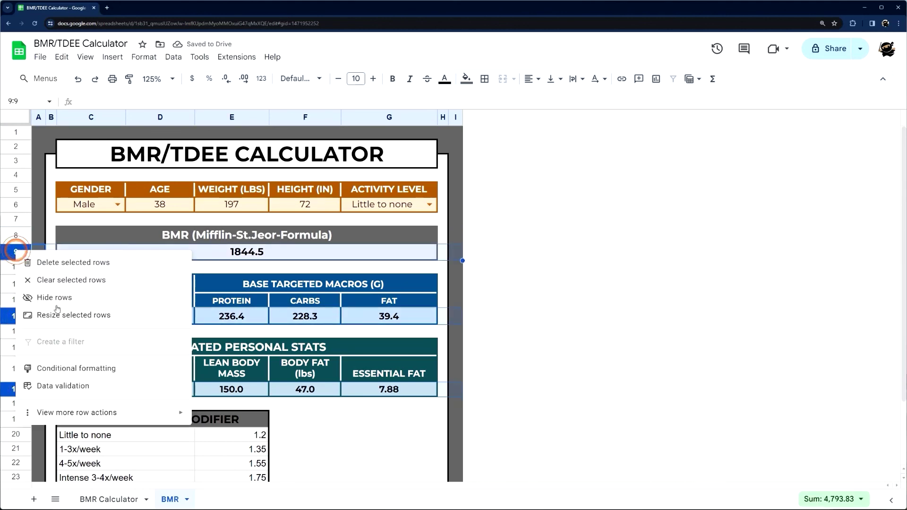
pyautogui.click(56, 314)
pyautogui.click(423, 263)
pyautogui.write('2')
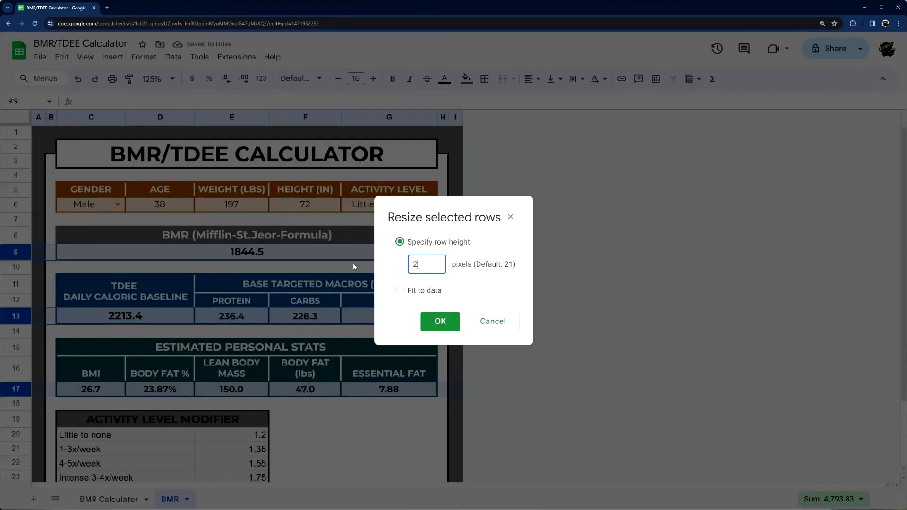
pyautogui.write('7')
pyautogui.press('Return')
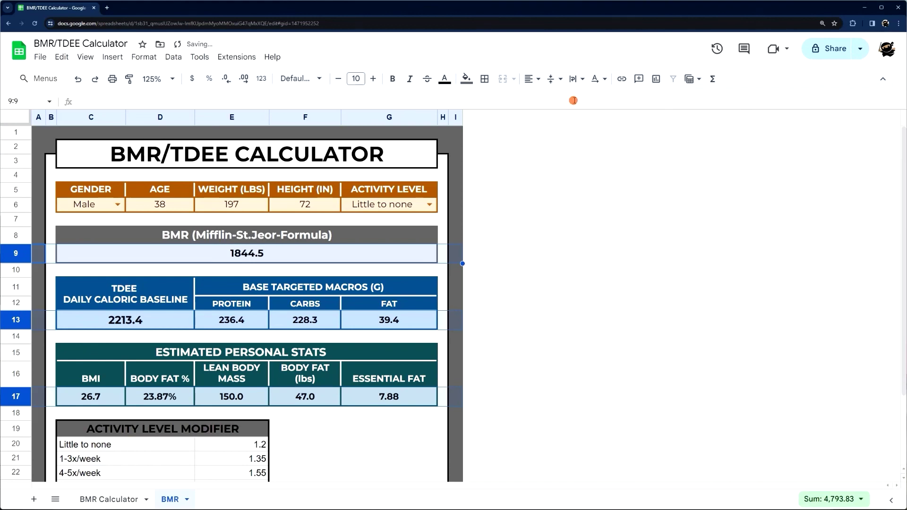
pyautogui.click(526, 344)
# Compare the layout of the BMR sheet with the original BMR Calculator sheet, from the title to the activity level modifier table.
pyautogui.scroll(-2, 371, 338)
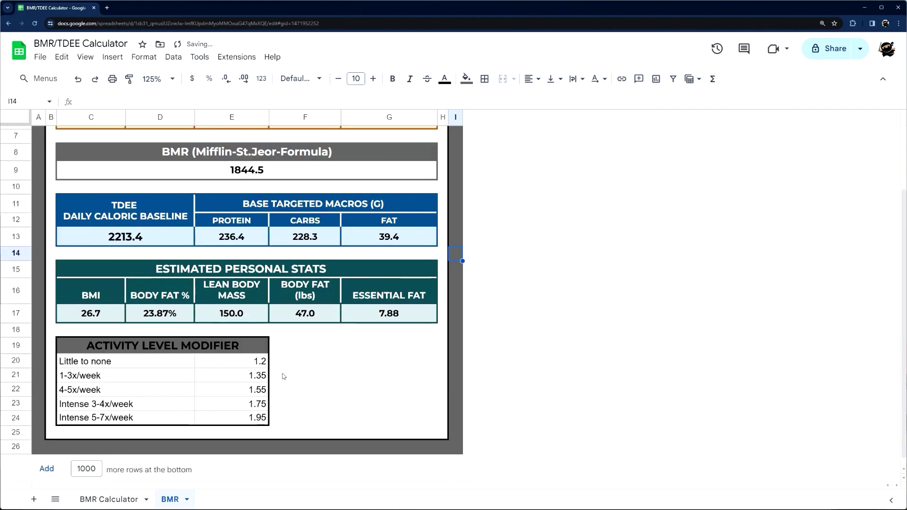
pyautogui.scroll(3, 283, 377)
pyautogui.click(131, 500)
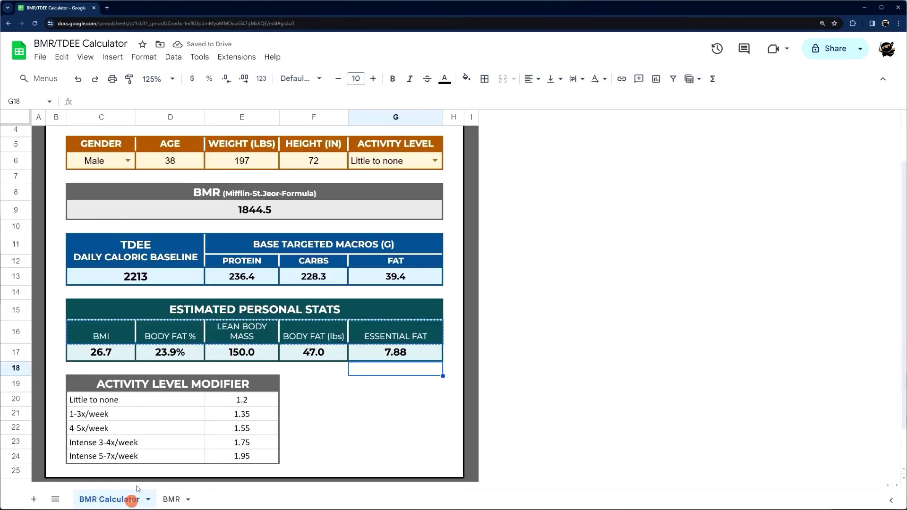
pyautogui.scroll(-2, 353, 350)
pyautogui.scroll(4, 289, 320)
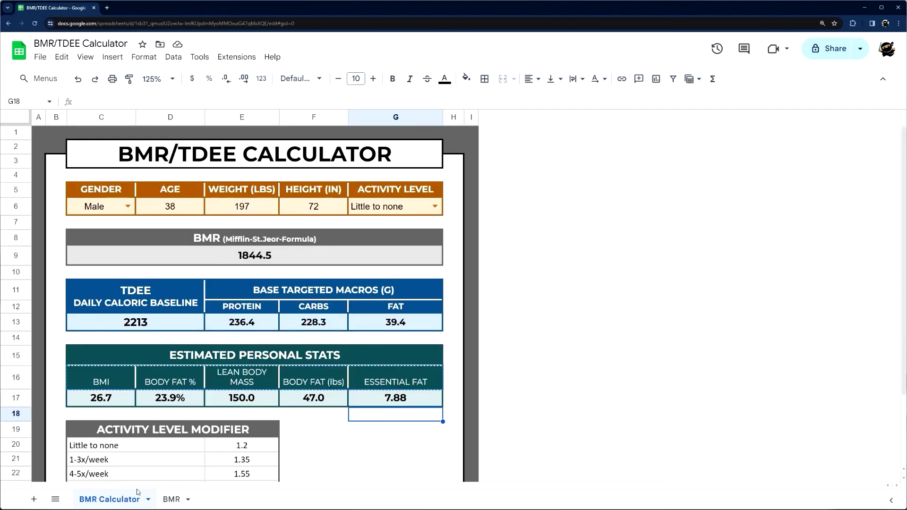
pyautogui.click(169, 500)
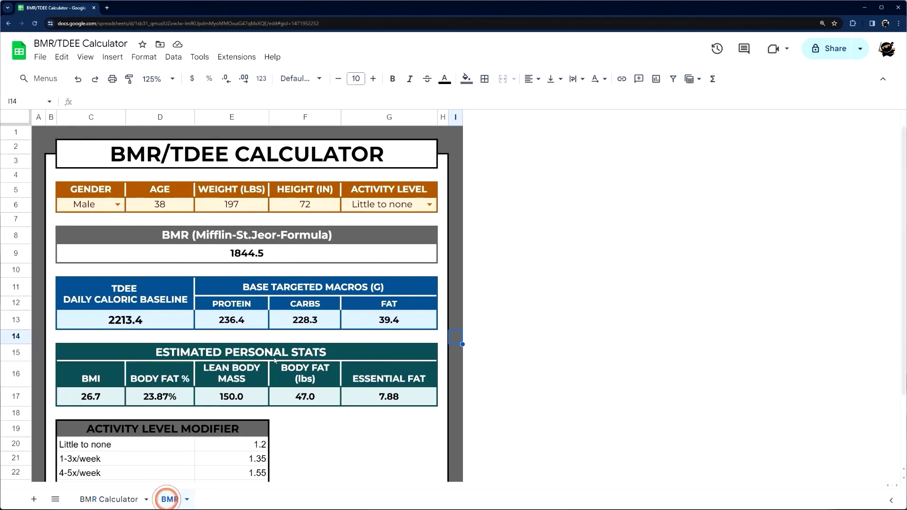
pyautogui.scroll(-2, 383, 409)
pyautogui.click(383, 409)
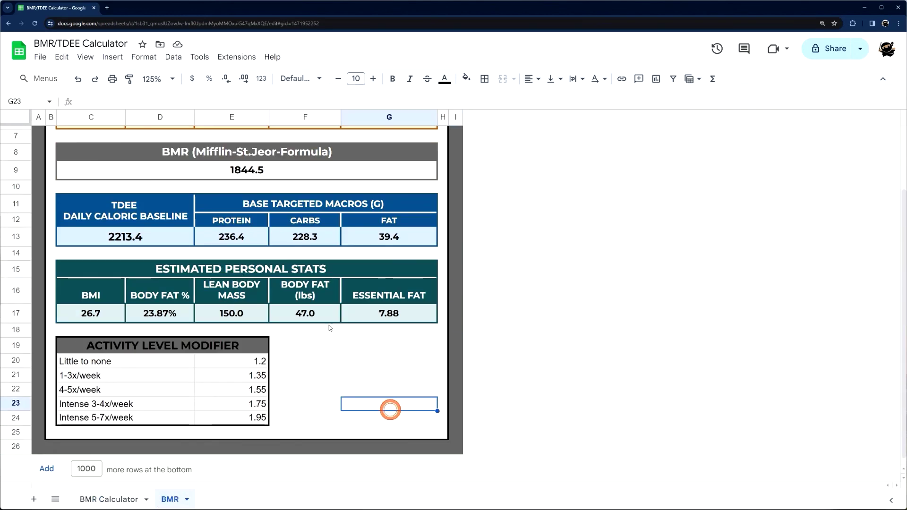
# Review the BMR formula in C9 and the TDEE formula in C13 on the BMR sheet.
pyautogui.scroll(2, 292, 268)
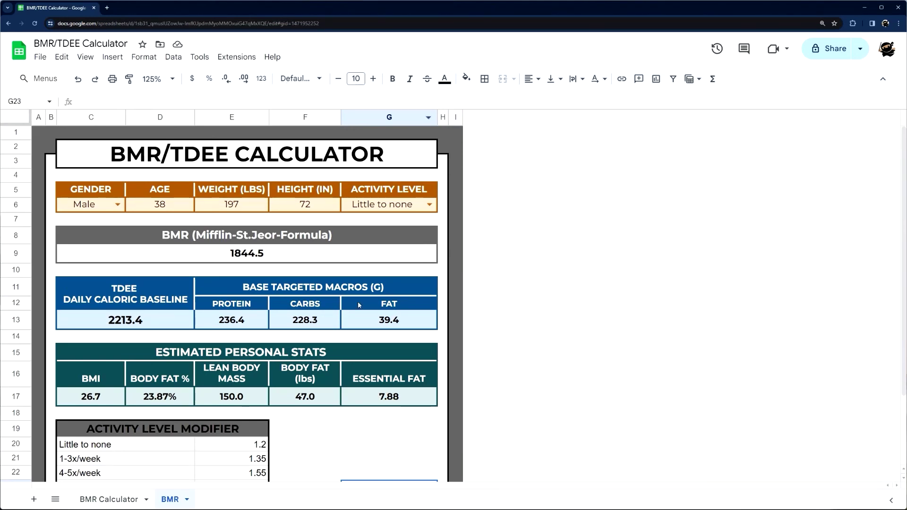
pyautogui.scroll(-1, 355, 437)
pyautogui.scroll(1, 278, 282)
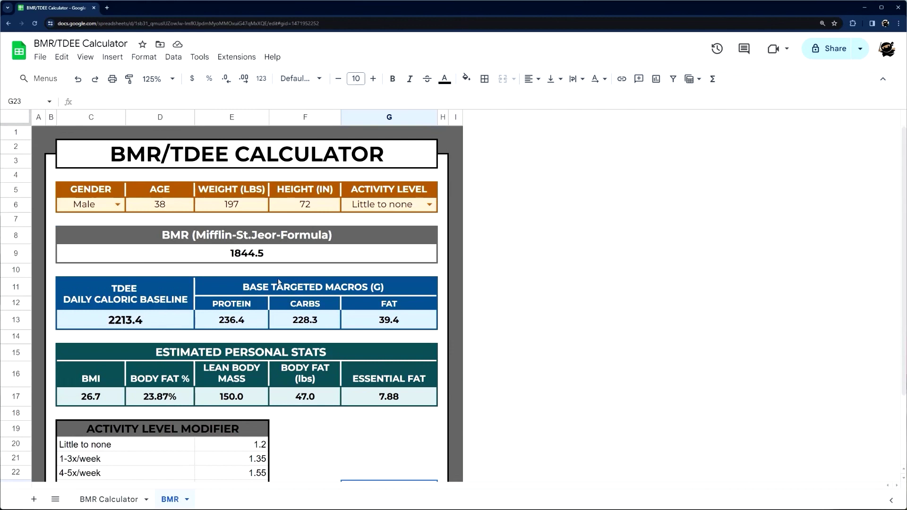
pyautogui.click(195, 255)
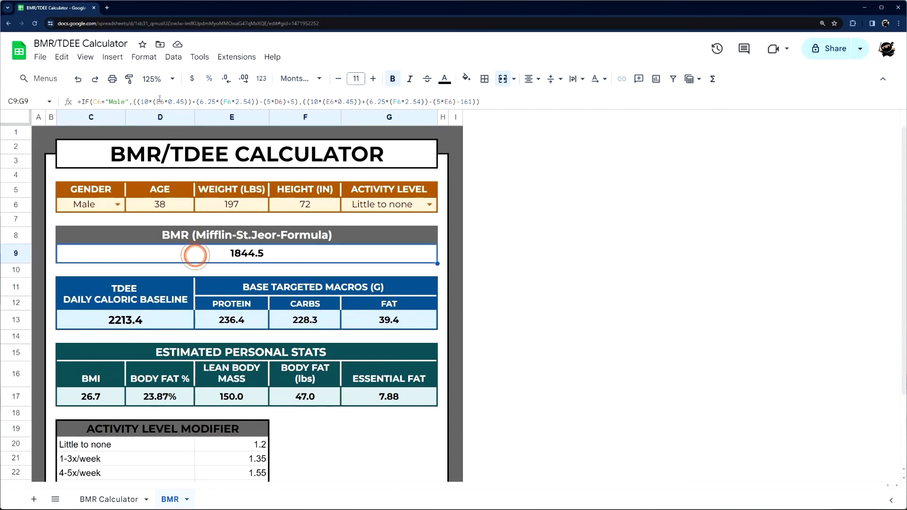
pyautogui.click(135, 322)
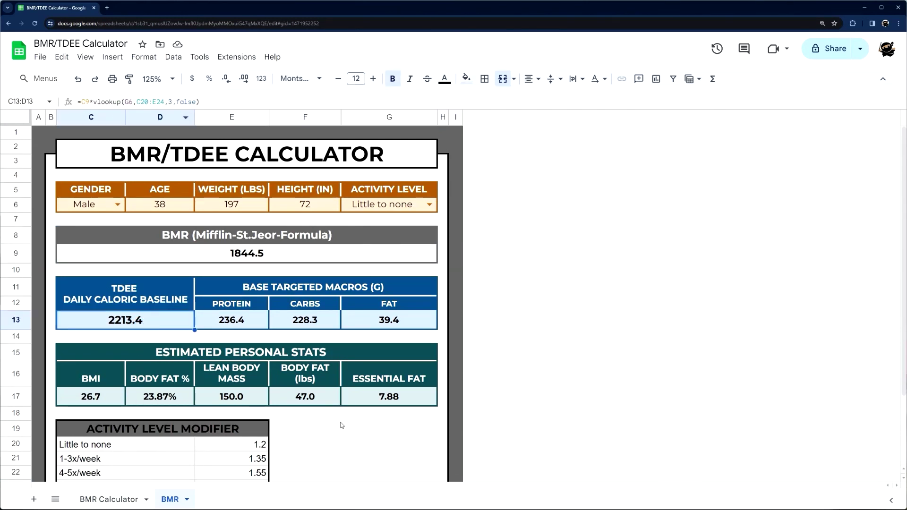
# Change the text colour of the ACTIVITY LEVEL MODIFIER heading in C19:E19 to white.
pyautogui.scroll(-2, 366, 430)
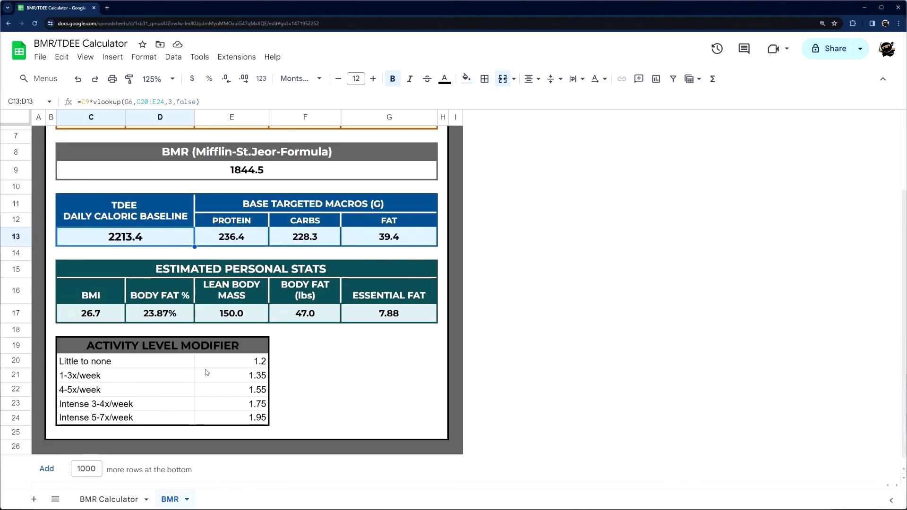
pyautogui.click(199, 344)
pyautogui.click(444, 79)
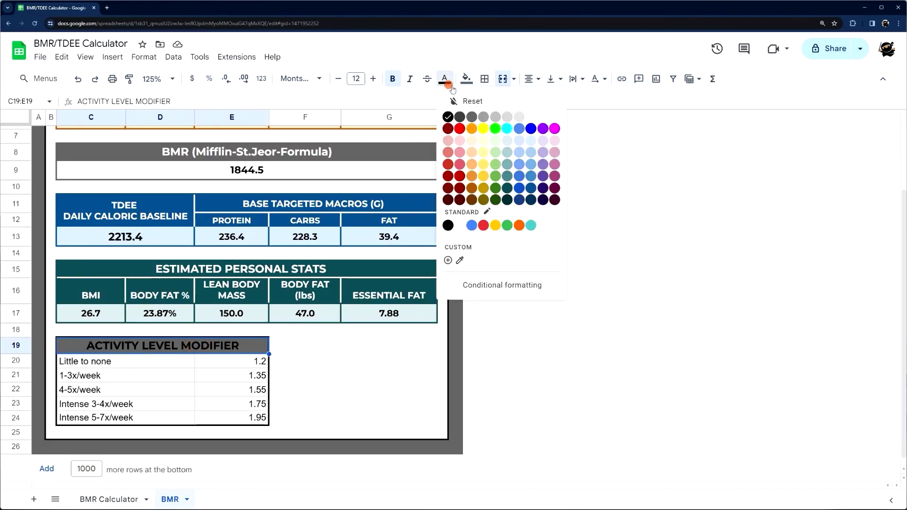
pyautogui.click(555, 119)
pyautogui.click(365, 375)
# Centre the activity modifier values in E20:E24 horizontally and align them vertically to the middle.
pyautogui.scroll(2, 381, 376)
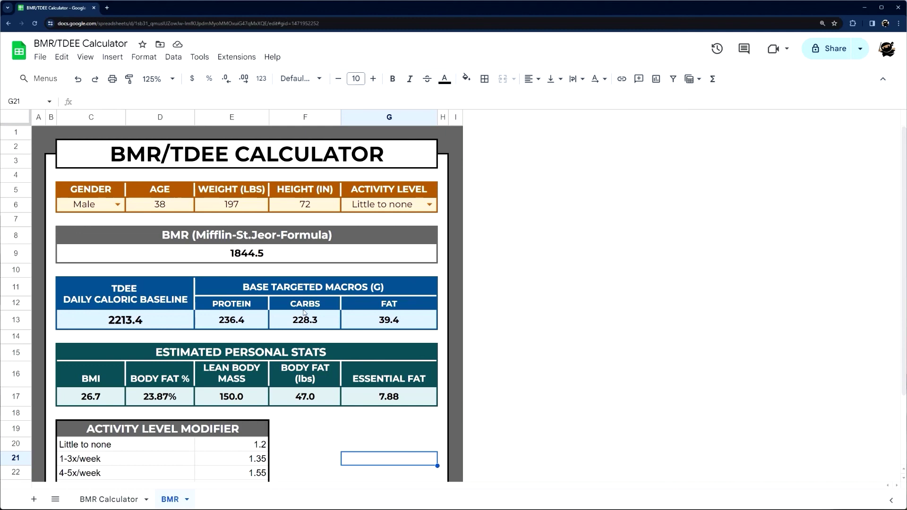
pyautogui.scroll(-2, 382, 381)
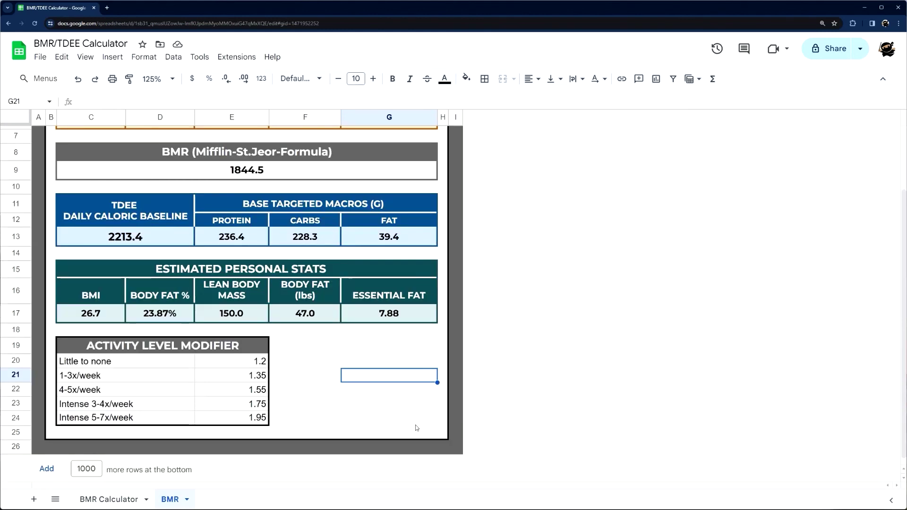
pyautogui.moveTo(237, 366); pyautogui.dragTo(236, 417)
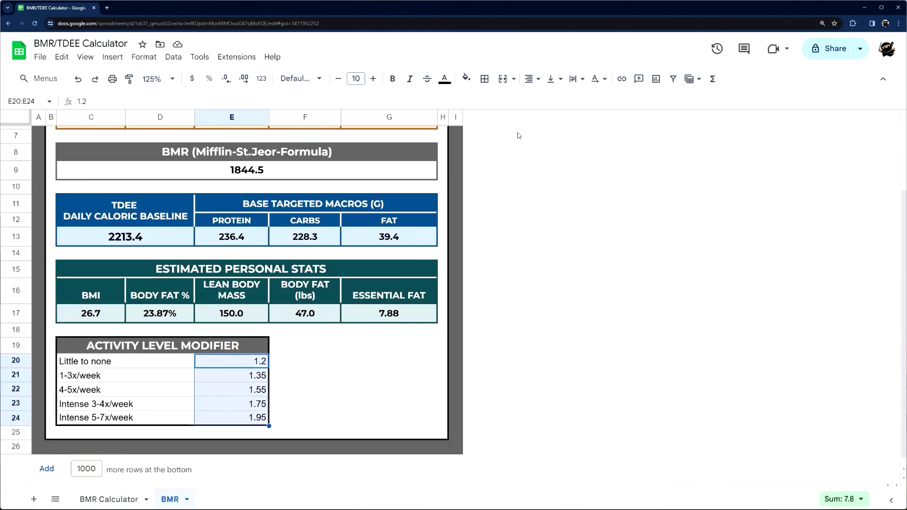
pyautogui.click(528, 79)
pyautogui.click(547, 100)
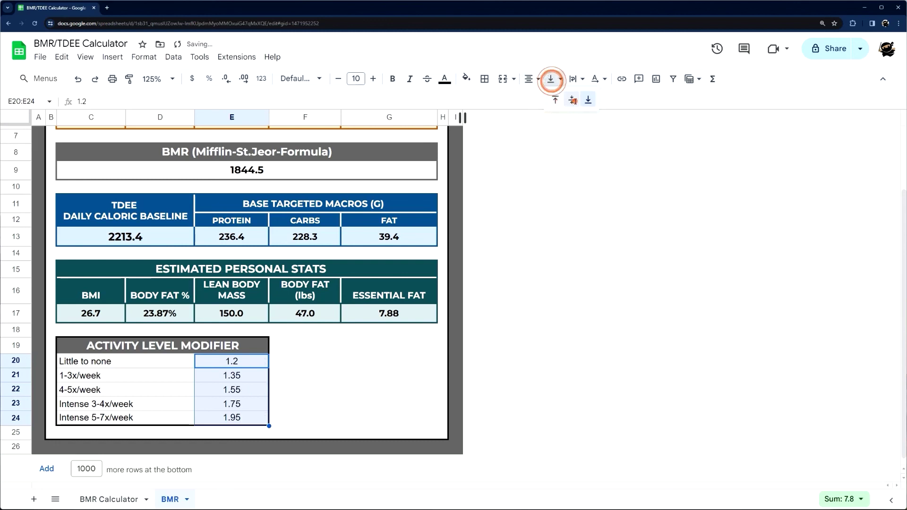
pyautogui.click(364, 370)
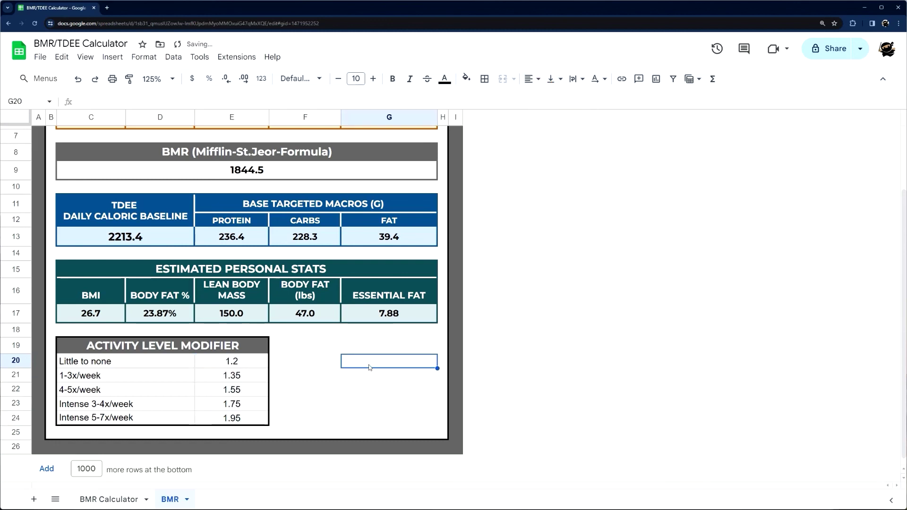